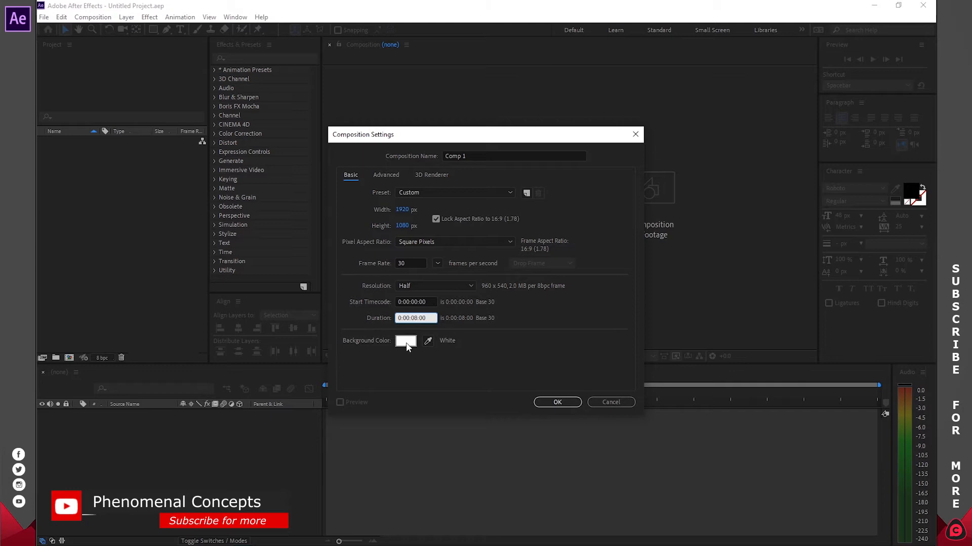
- Create the 1920 x 1080 px composition Comp 1 at 30 fps with an 8-second duration and a white background
click(542, 403)
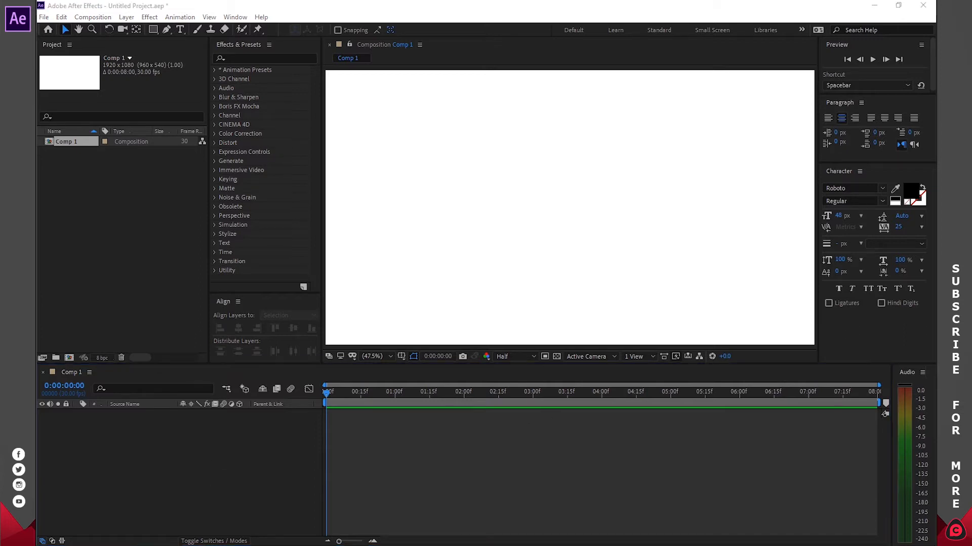
- Switch to Windows Photo Viewer and look through the source food images one by one
key(alt+Tab)
click(382, 545)
key(Right)
key(Right)
key(Right)
key(Right)
key(Right)
key(Right)
key(Right)
key(Right)
key(Right)
key(Right)
key(Right)
key(Right)
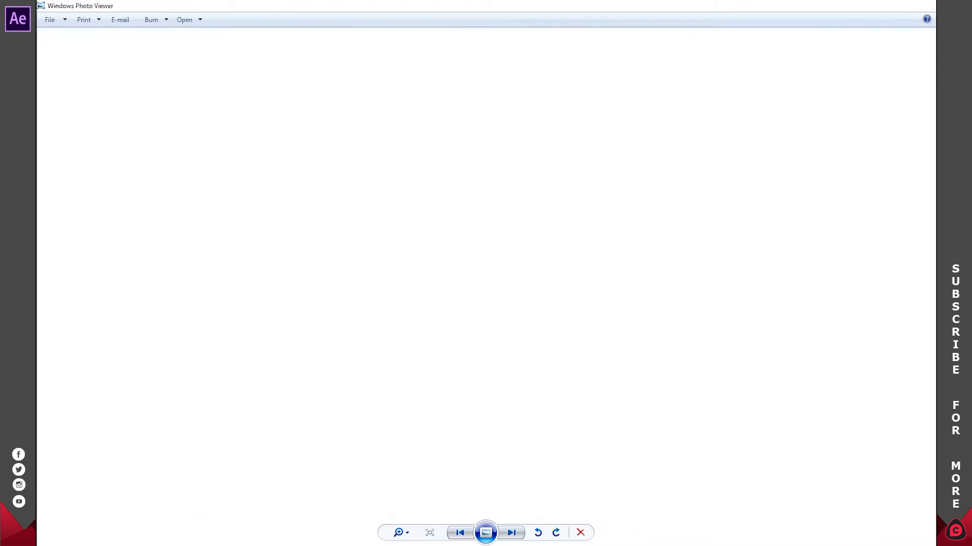
key(alt+F4)
- Import all the images from the Instagram folder into the project
drag(891, 146, 38, 215)
click(102, 307)
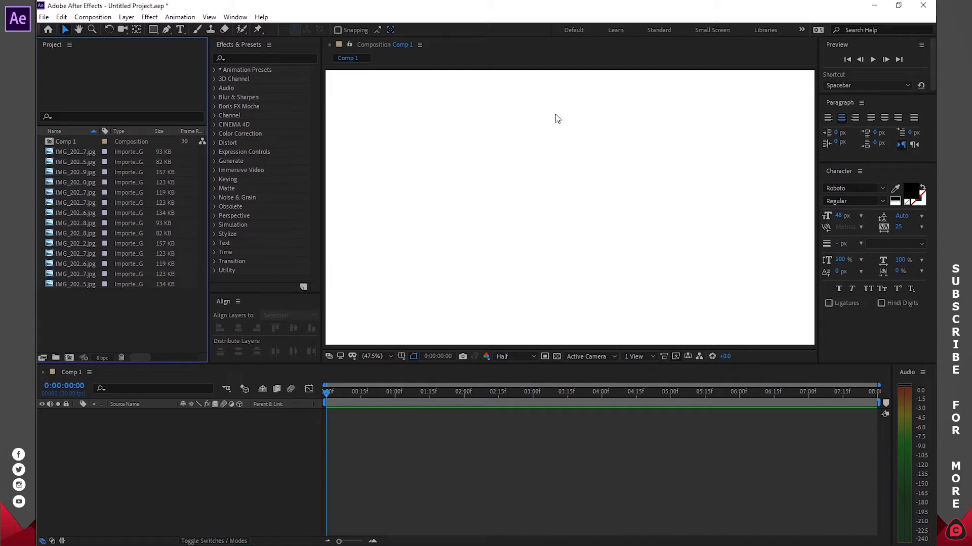
- Add all the imported images to Comp 1 as layers and enlarge the timeline area so every layer fits
drag(75, 303, 71, 151)
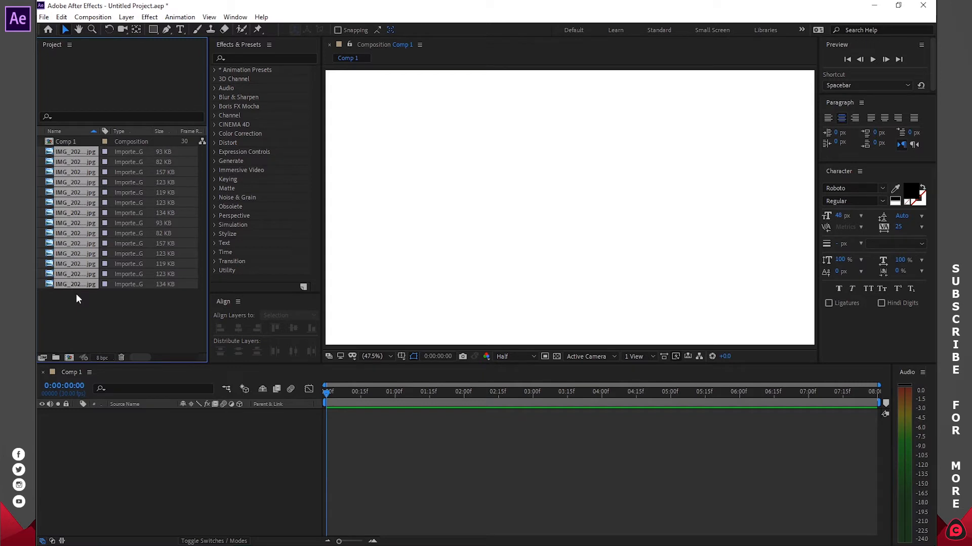
drag(71, 153, 165, 444)
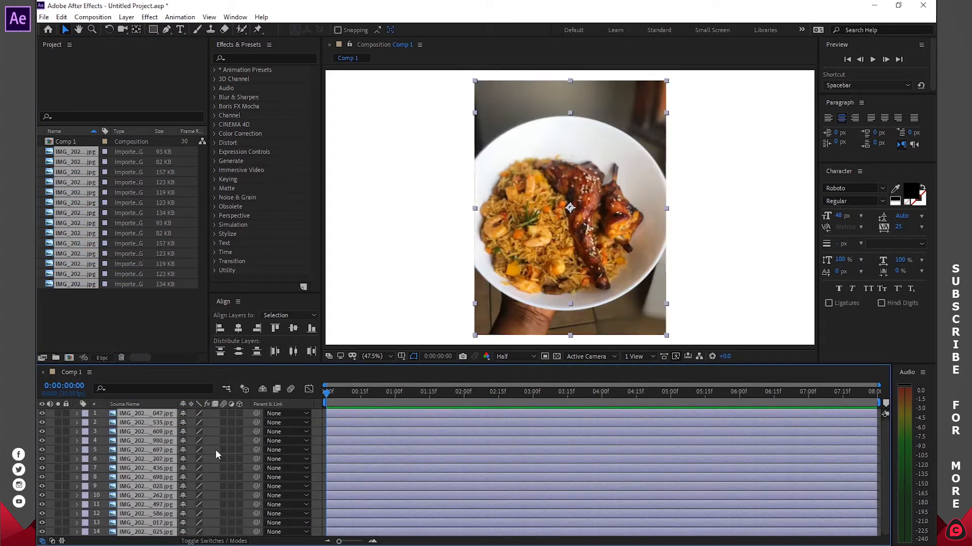
drag(343, 369, 346, 345)
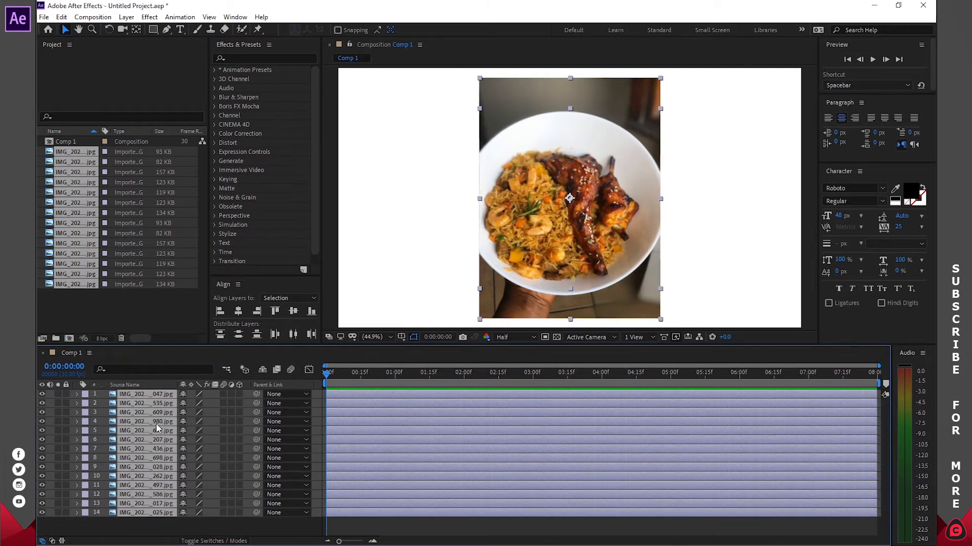
- Hide every layer except the bottom image, IMG_202..._025.jpg, and scale that image to 256%
click(165, 526)
click(135, 514)
drag(44, 502, 41, 393)
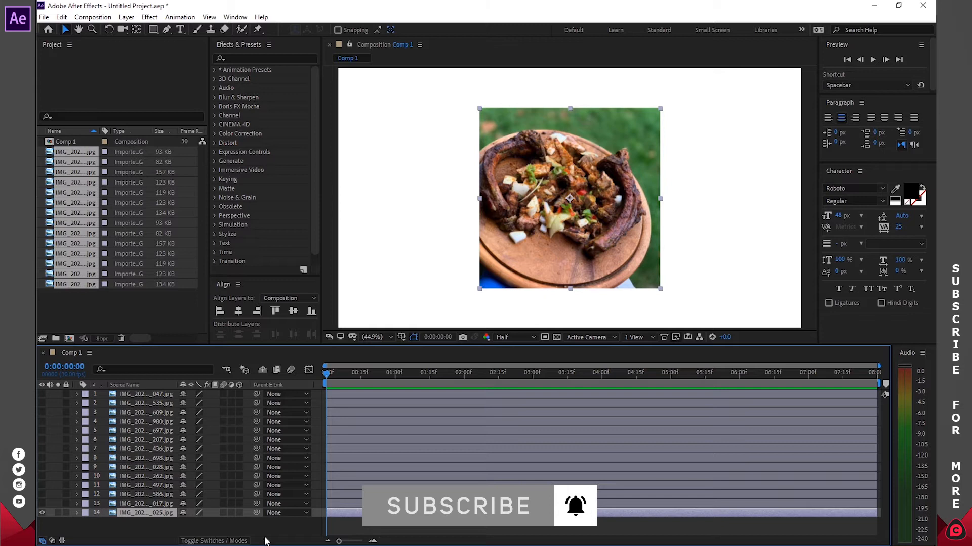
key(s)
drag(197, 522, 265, 509)
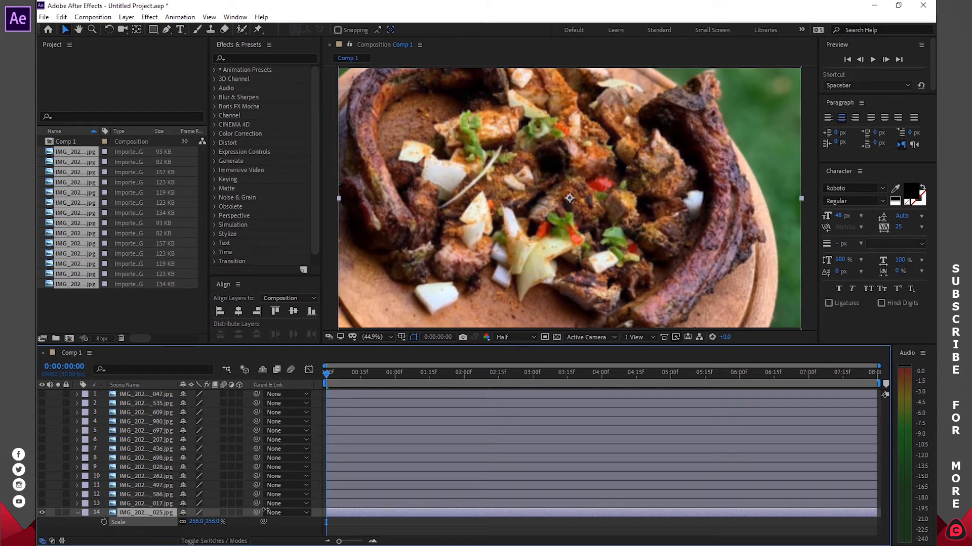
- Make the layer 13 image, IMG_202..._017.jpg, visible and set its scale to 256%
click(129, 504)
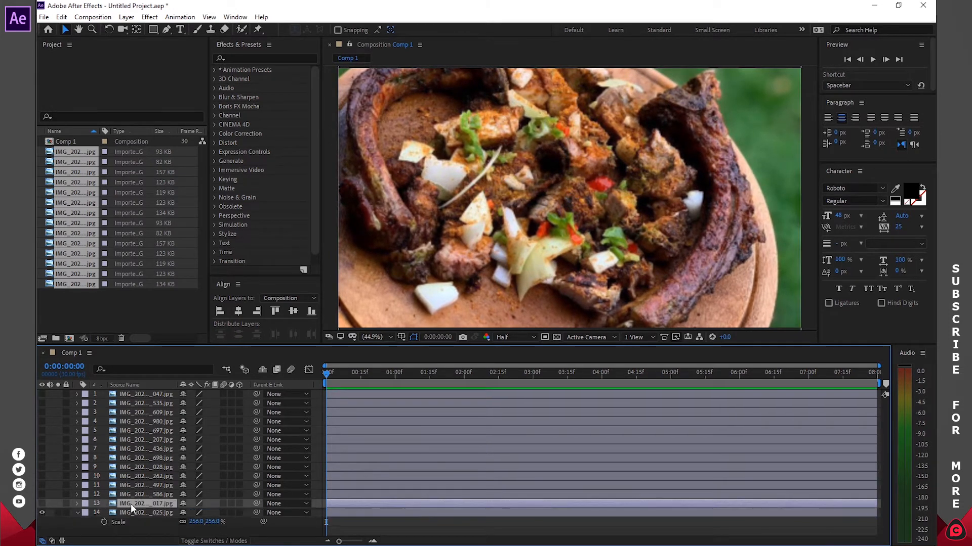
key(s)
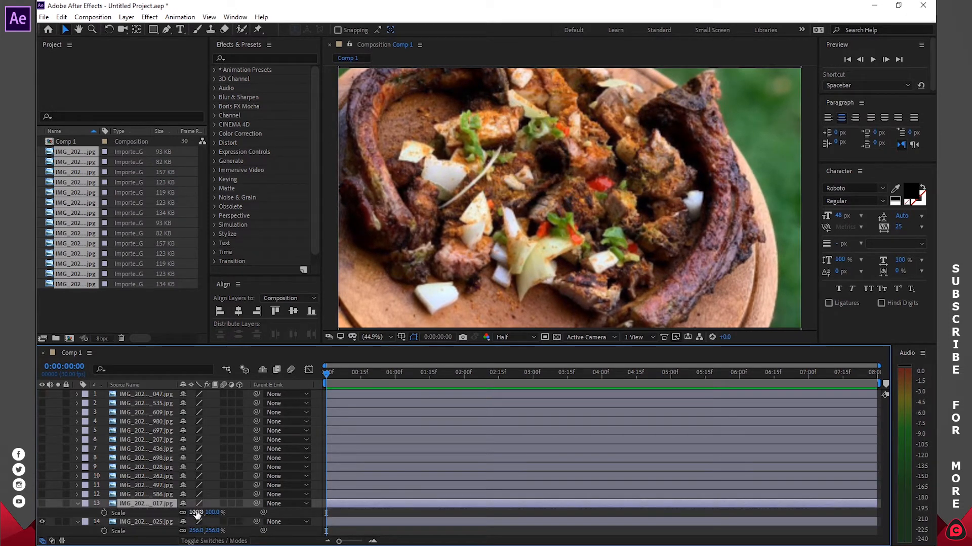
click(42, 503)
click(196, 512)
text(256)
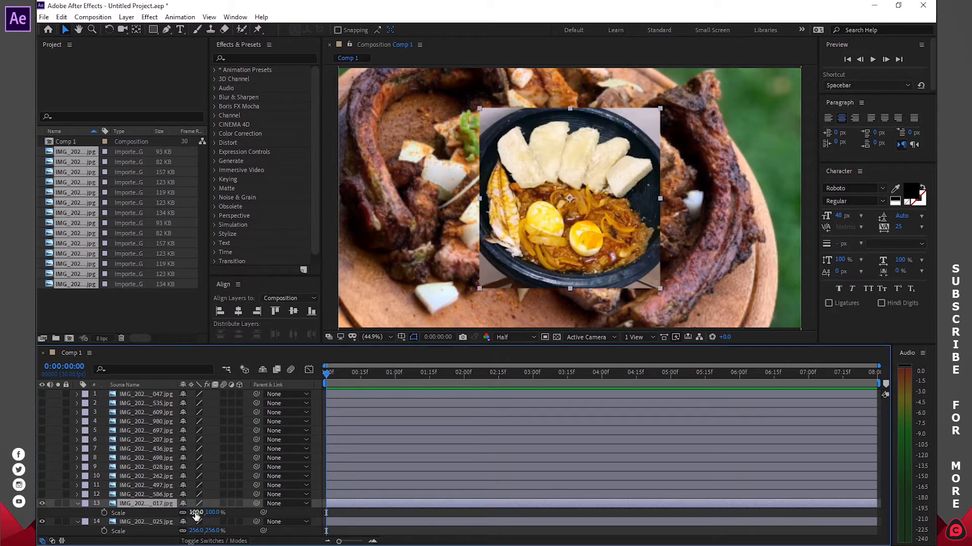
key(Return)
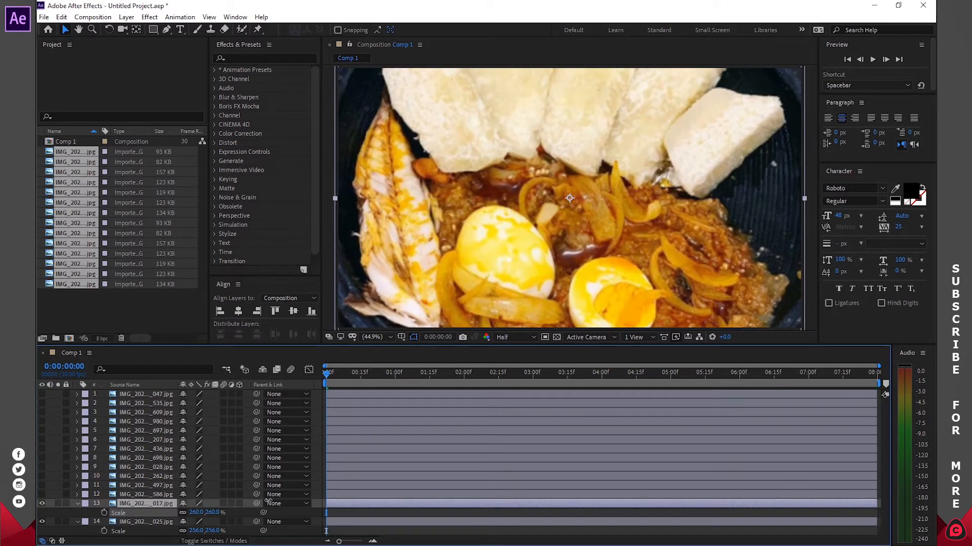
- Make the layer 12 image, IMG_202..._586.jpg, visible and scale it to 256%
click(138, 495)
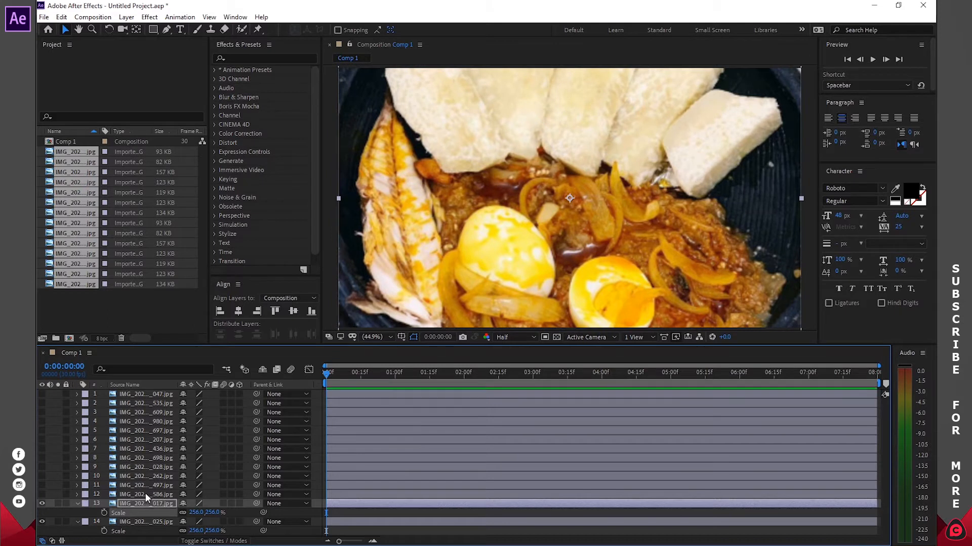
key(s)
click(42, 494)
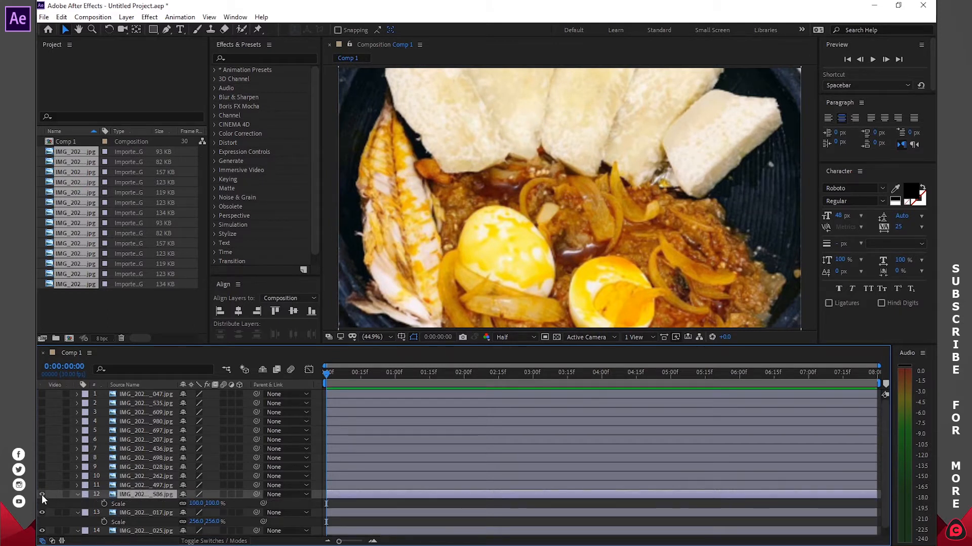
drag(198, 504, 276, 500)
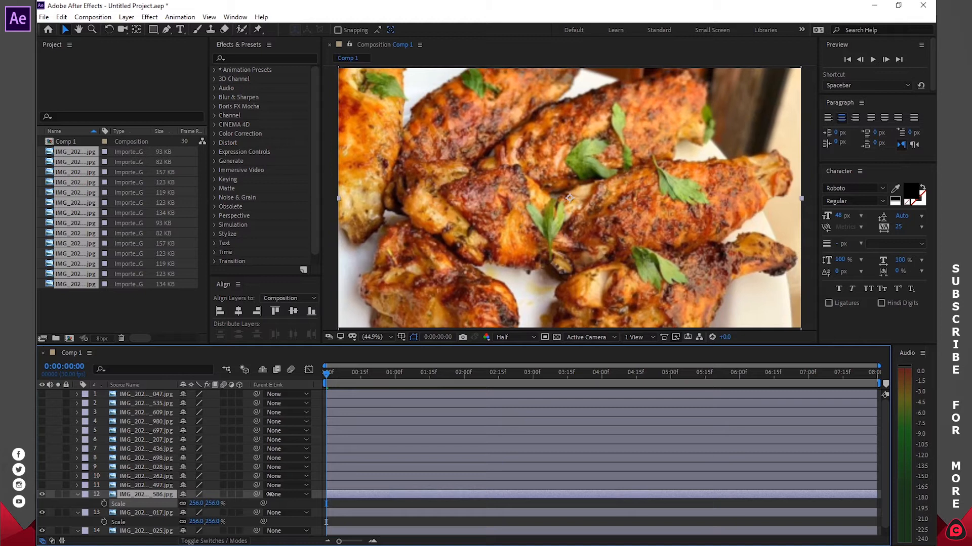
- Make the layer 11 image, IMG_202..._497.jpg, visible and reveal its Scale property
click(42, 486)
click(144, 487)
key(s)
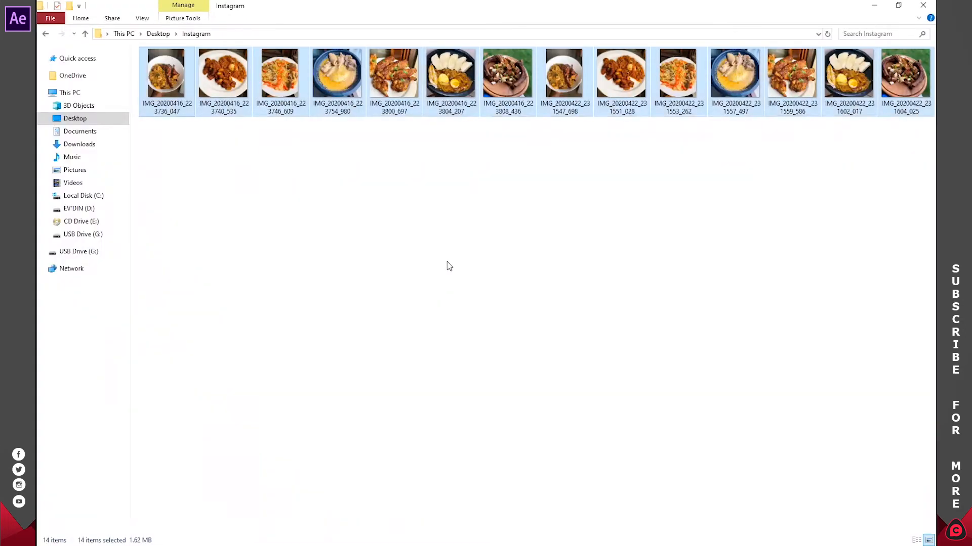
- Delete the seven duplicate IMG_20200422 images from the Instagram folder, return to After Effects and dismiss its missing-files warning
click(449, 267)
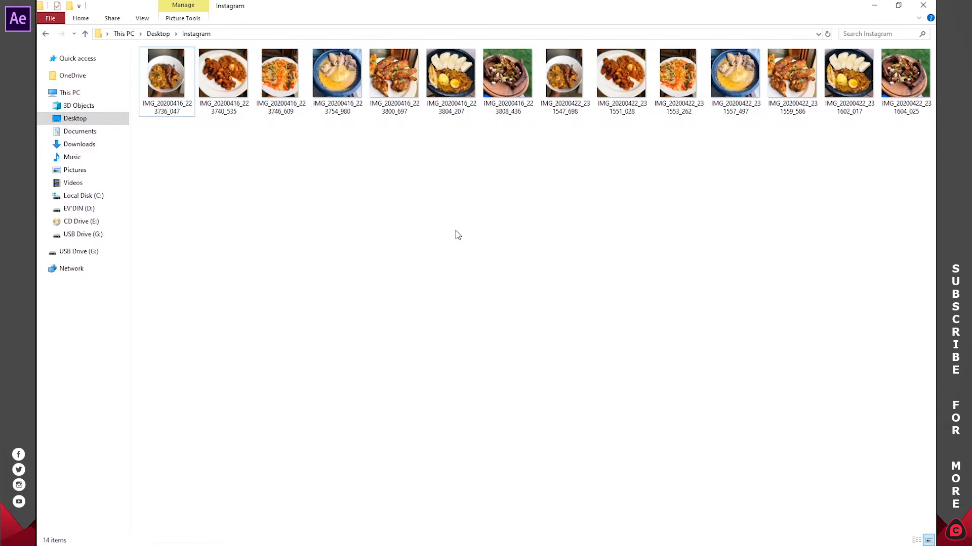
click(899, 74)
drag(906, 141, 576, 77)
key(Delete)
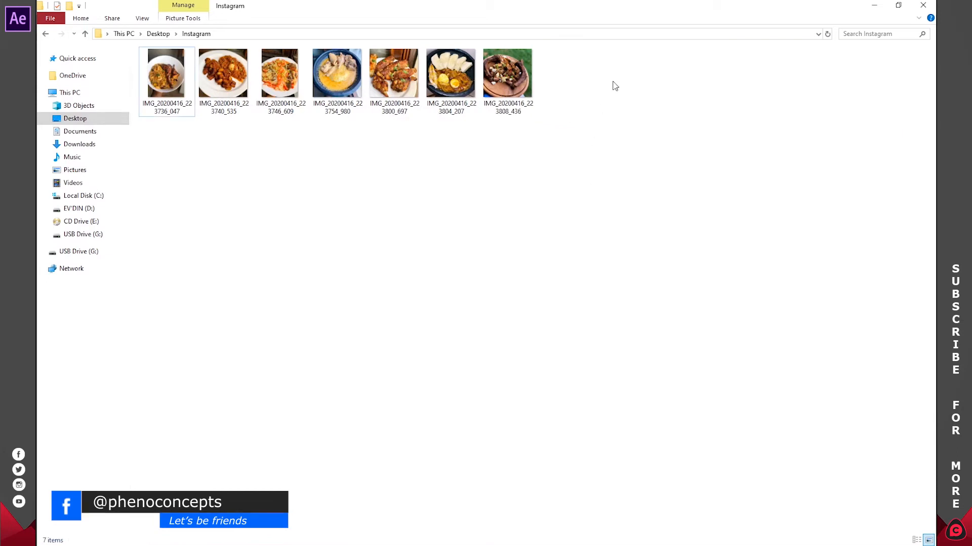
click(874, 5)
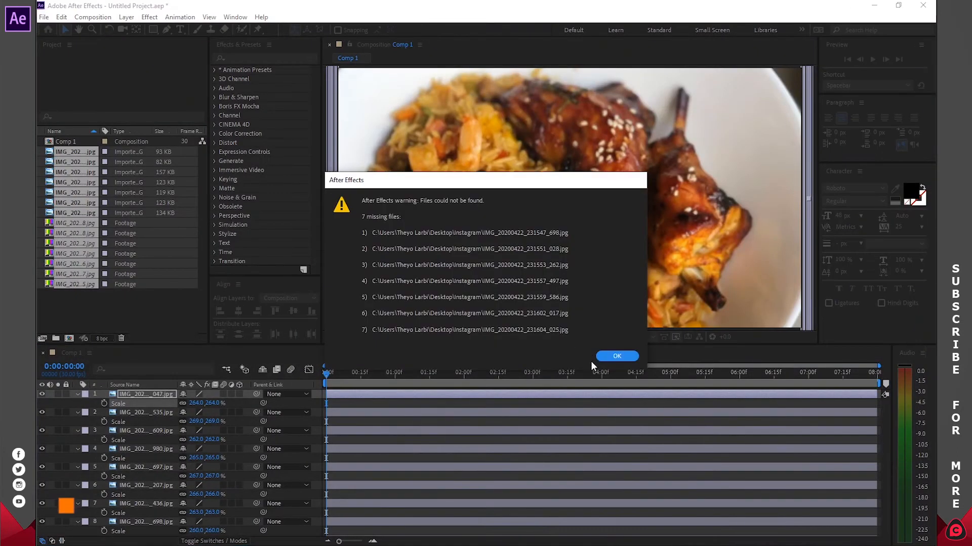
click(617, 356)
- Delete the seven missing footage items from the project, including their layers in the composition
drag(89, 304, 69, 222)
right_click(68, 223)
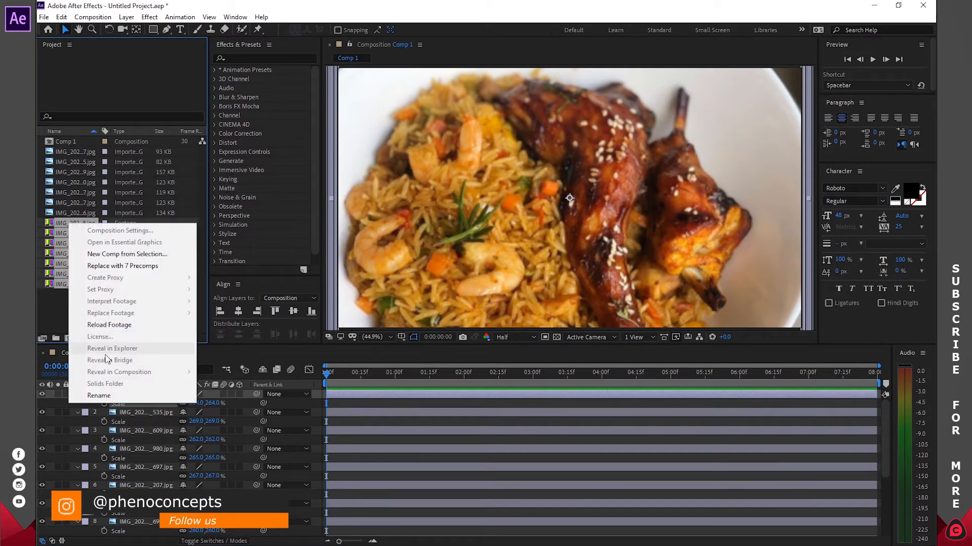
click(50, 305)
drag(86, 302, 59, 222)
key(Delete)
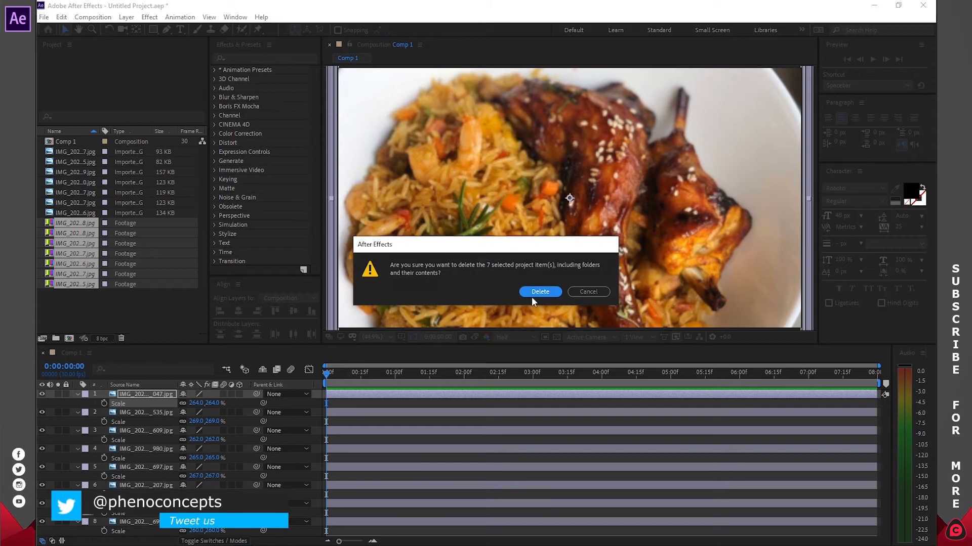
key(Return)
- Collapse the Scale properties of all seven remaining image layers in the timeline
click(77, 395)
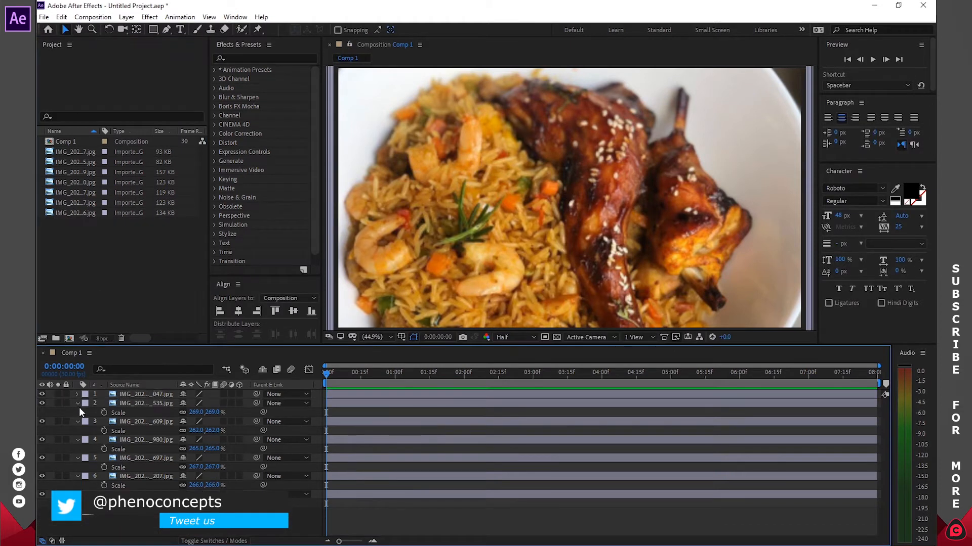
click(77, 404)
click(78, 413)
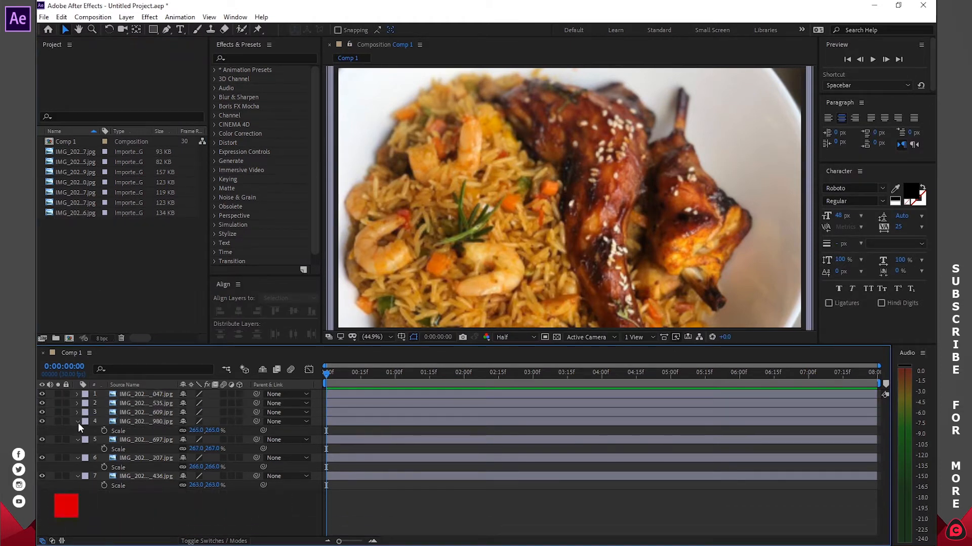
click(78, 422)
click(78, 430)
click(78, 440)
click(77, 450)
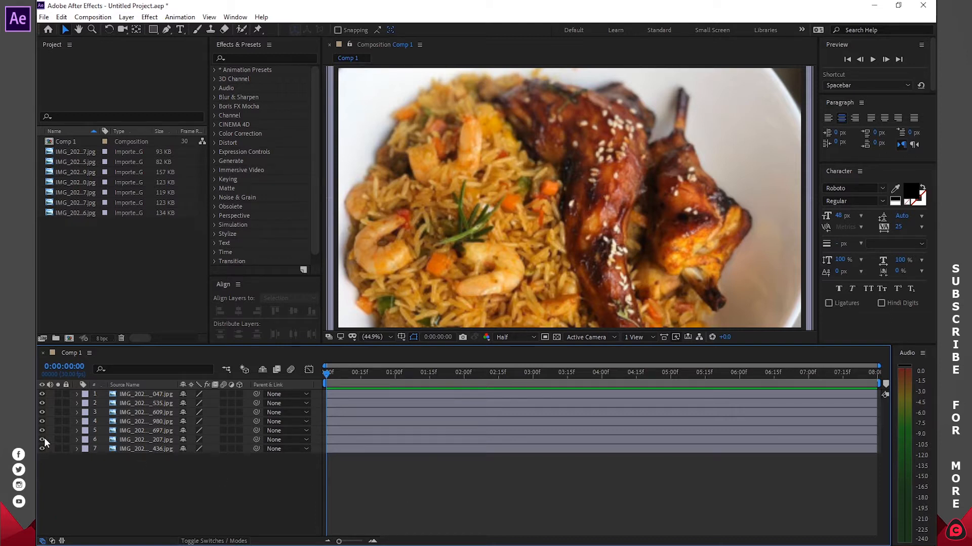
- Clear the layer selection and switch the shape tool from Rectangle to Ellipse
click(130, 447)
click(185, 477)
click(153, 30)
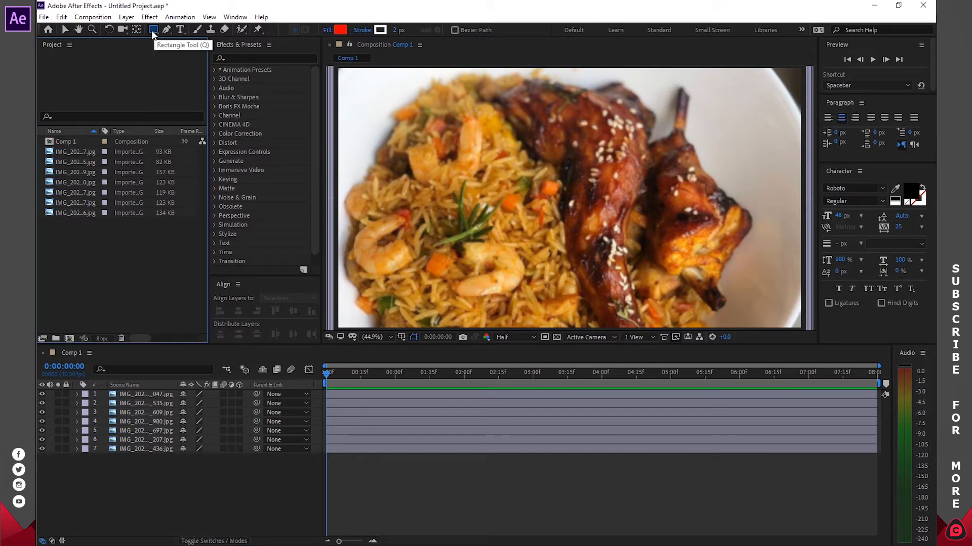
click(154, 29)
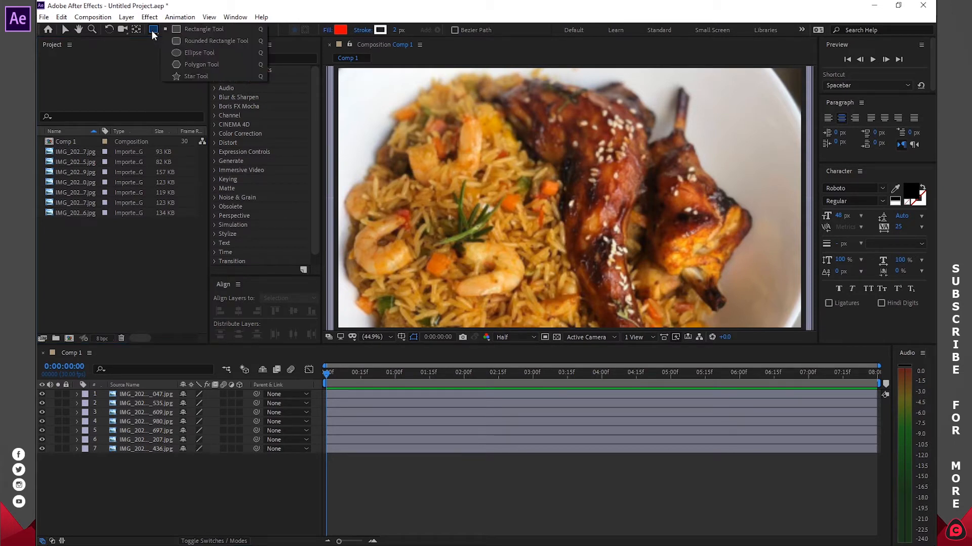
click(205, 52)
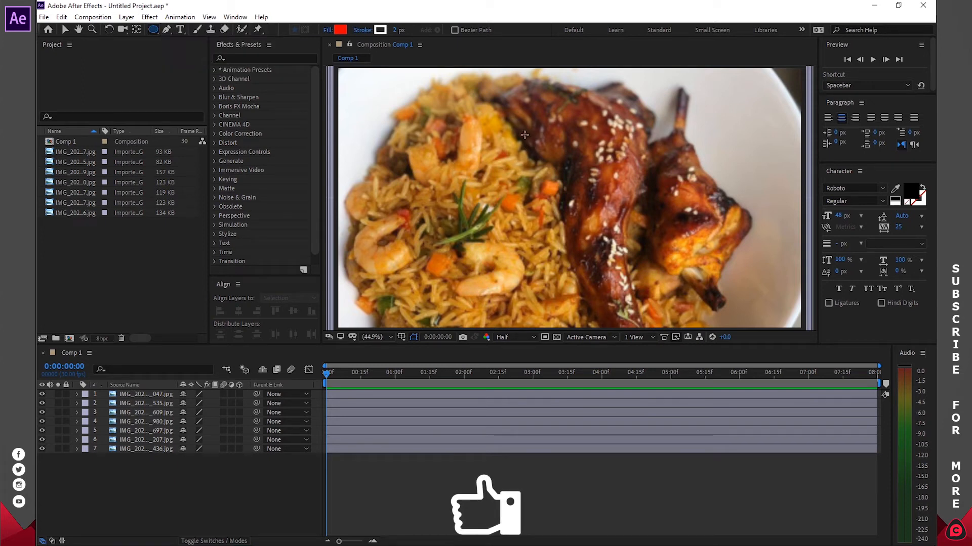
- Try drawing a red circle as a new shape layer near the centre of the composition, and undo it
drag(514, 118, 670, 275)
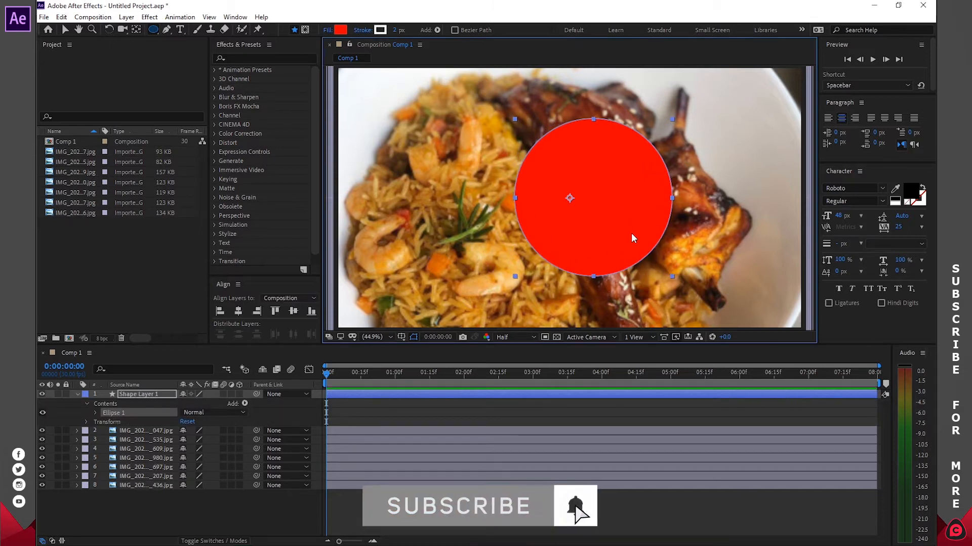
key(ctrl+z)
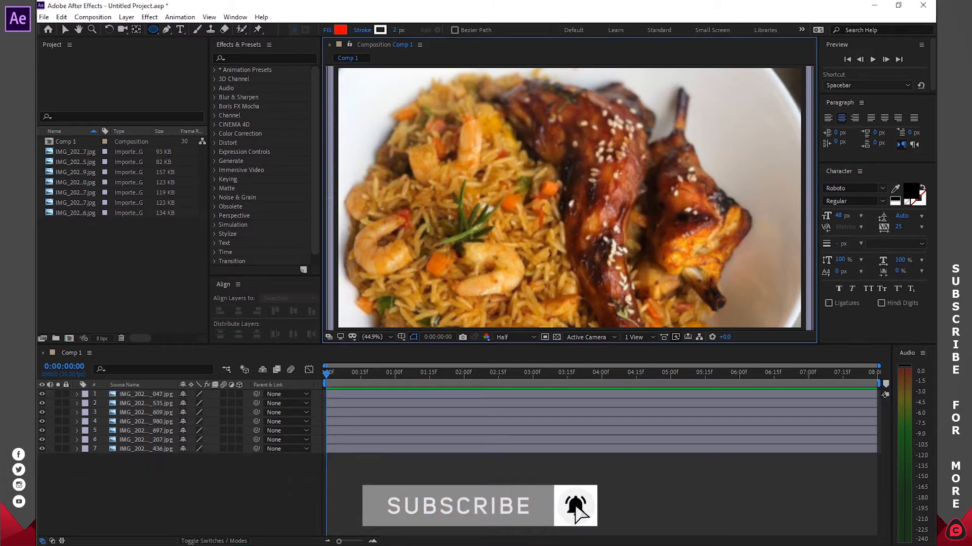
- Try a circular mask on the top image layer, undo it, then deselect and collapse the layer
click(390, 394)
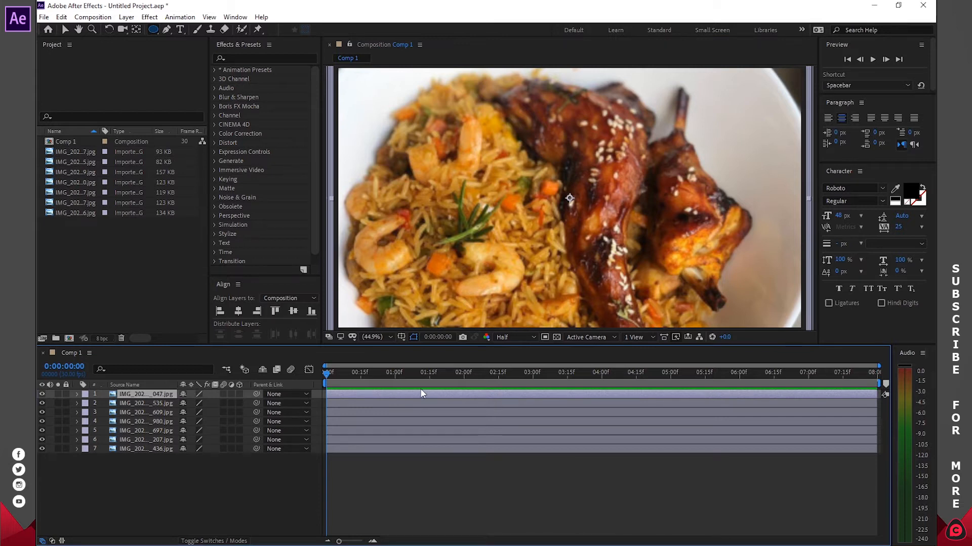
drag(497, 145, 660, 276)
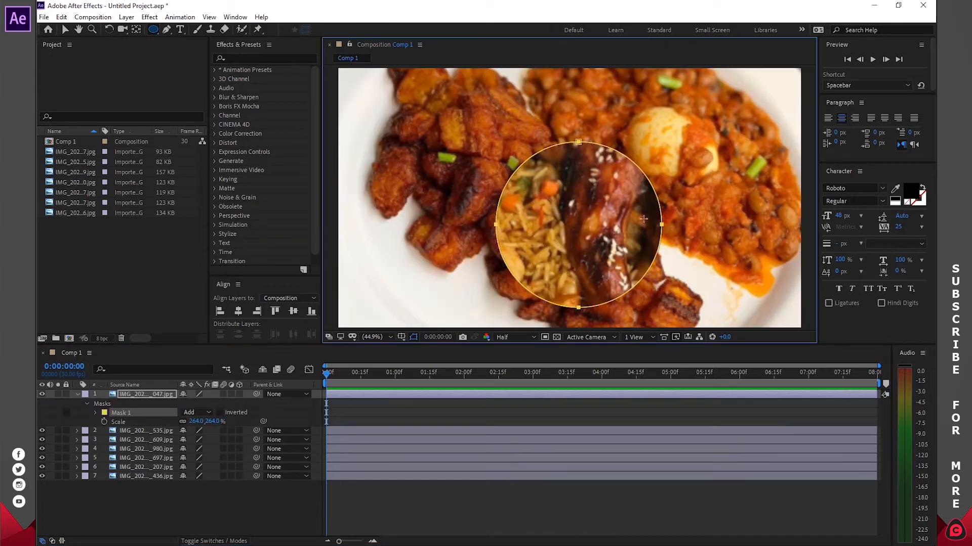
key(ctrl+z)
click(364, 522)
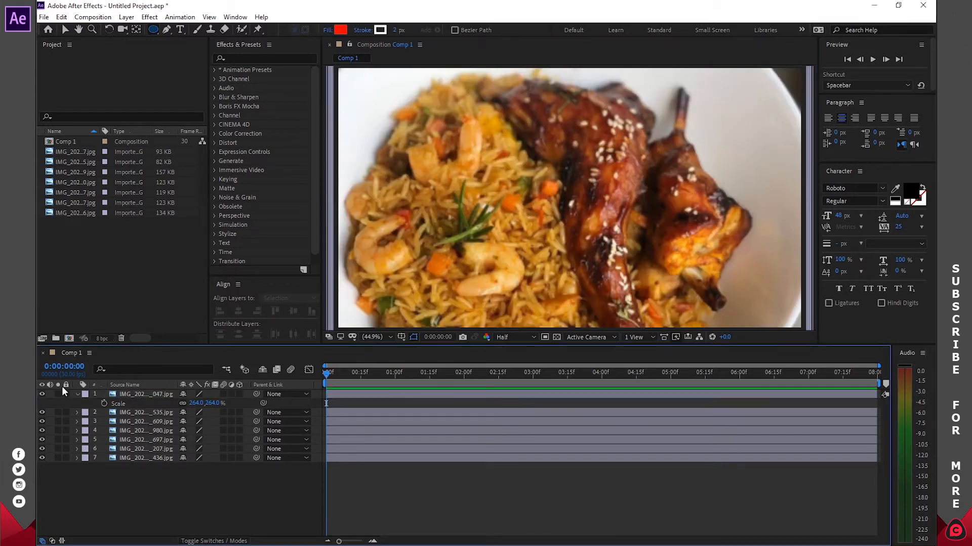
click(77, 394)
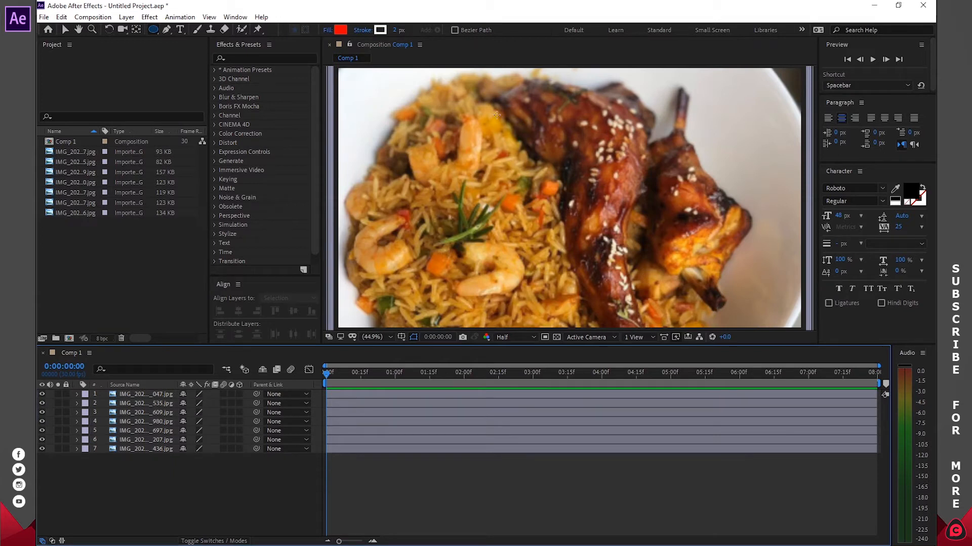
- Move the current time to 0:00:00:29 and leave all layers deselected
click(392, 374)
click(399, 405)
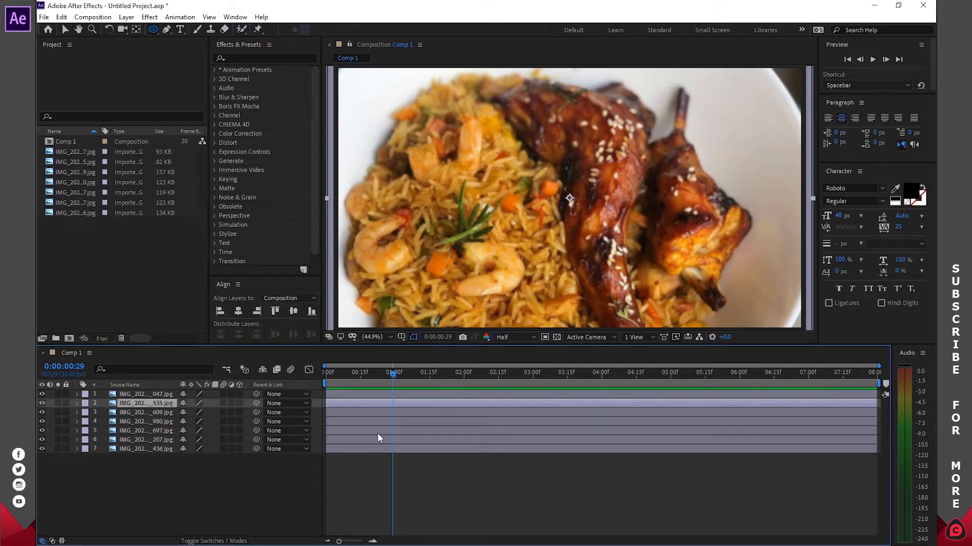
click(412, 472)
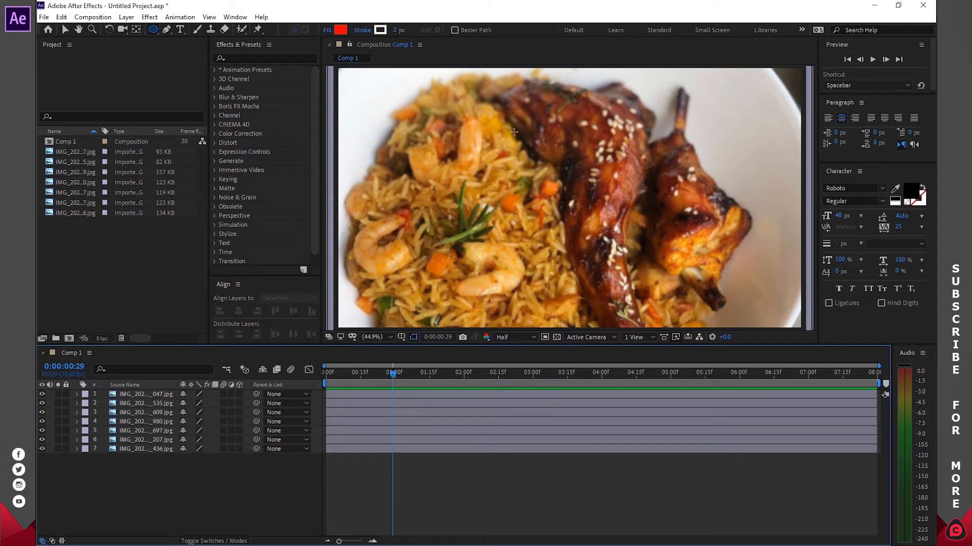
- Draw a large red circle as a new shape layer and move it near the centre of the composition
drag(512, 103, 734, 300)
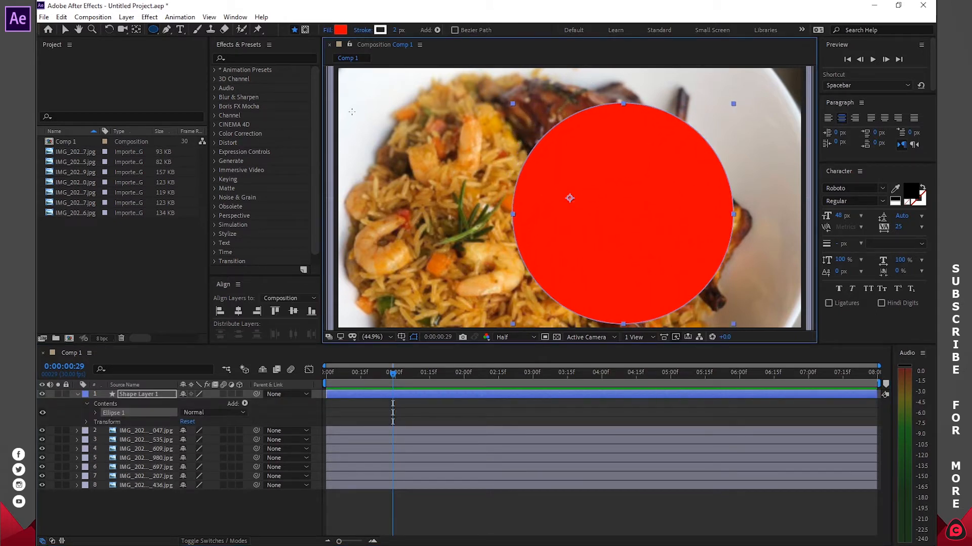
click(65, 30)
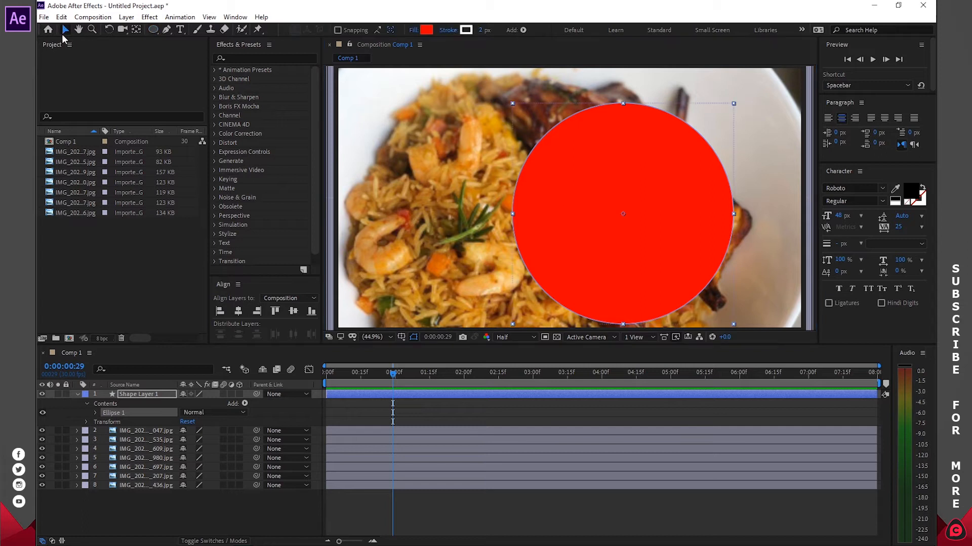
drag(630, 186, 546, 181)
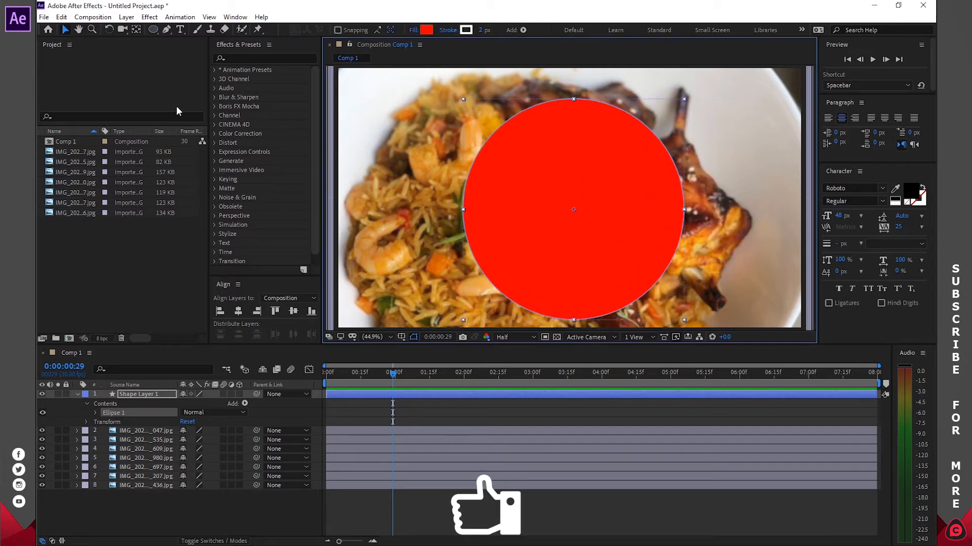
- Reposition the circle layer's anchor point with the Pan Behind tool so that it sits at the circle's centre
click(135, 29)
drag(574, 209, 653, 144)
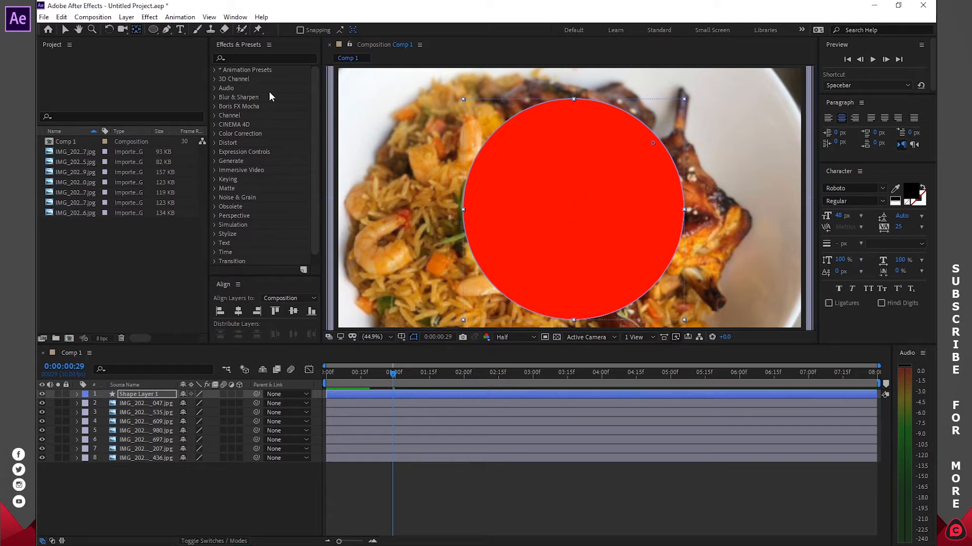
drag(653, 143, 573, 209)
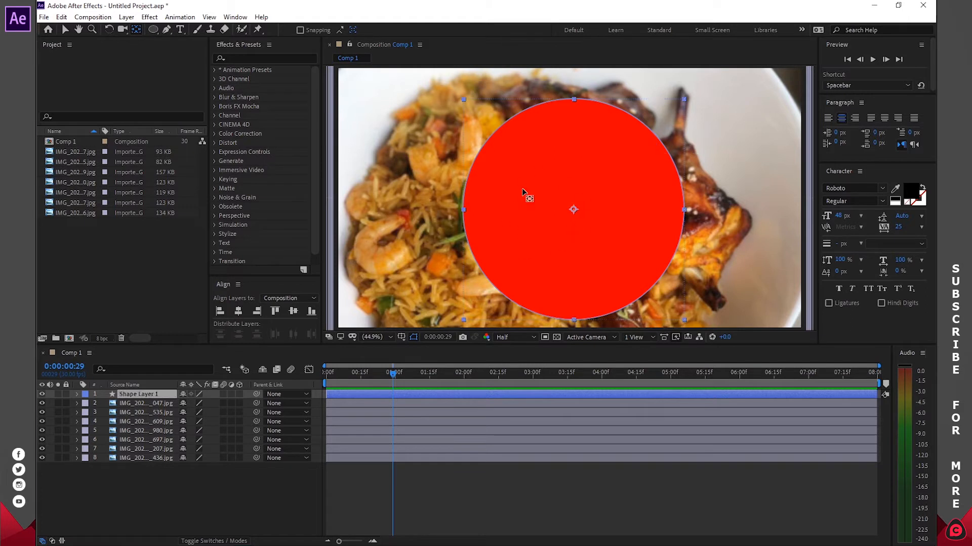
- Move the circle's shape layer directly above the bottom image layer and hide the six image layers above it
drag(129, 393, 99, 454)
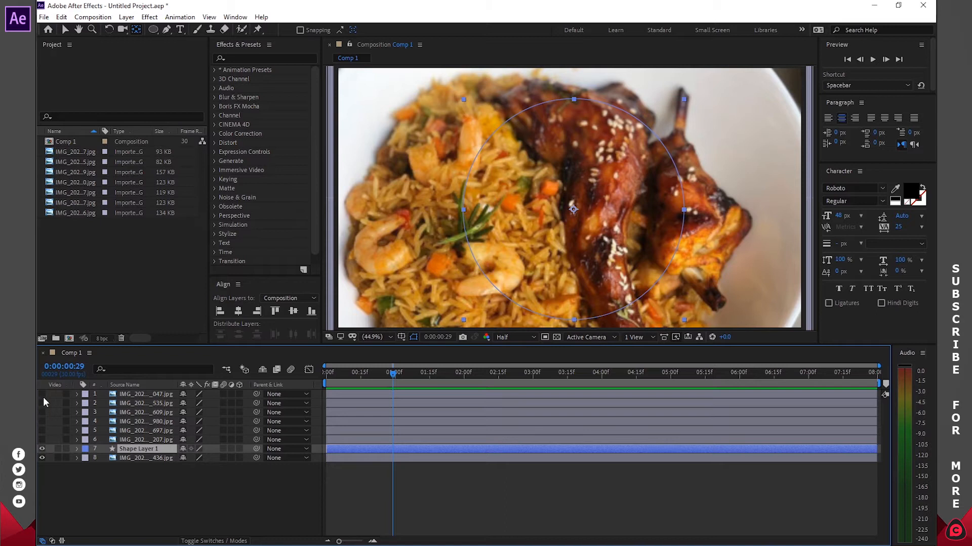
click(42, 394)
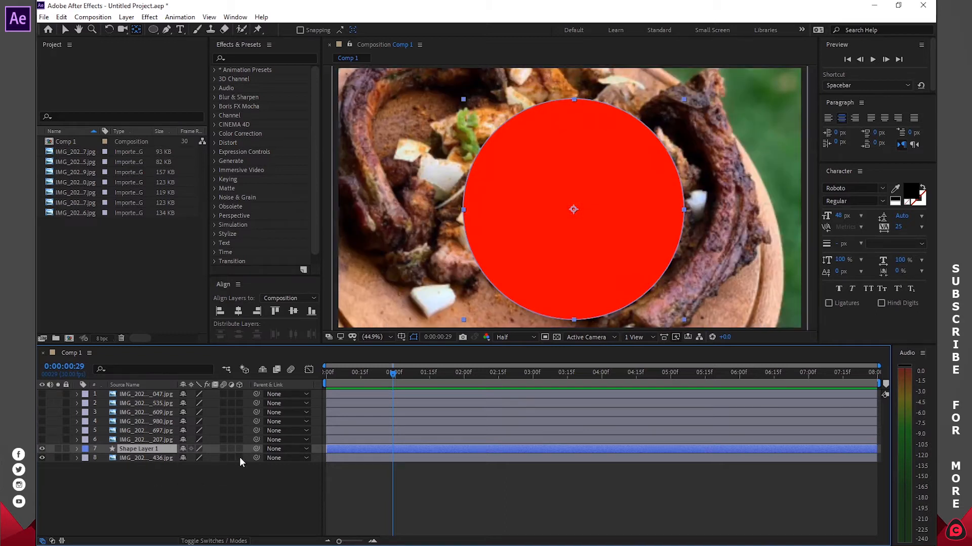
click(561, 192)
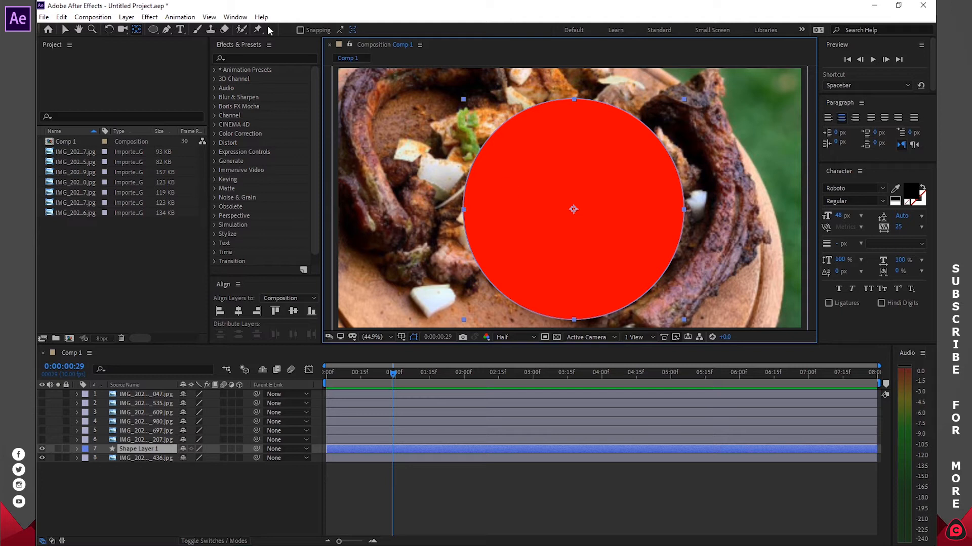
- Align the circle horizontally and vertically to the centre of the composition
click(235, 18)
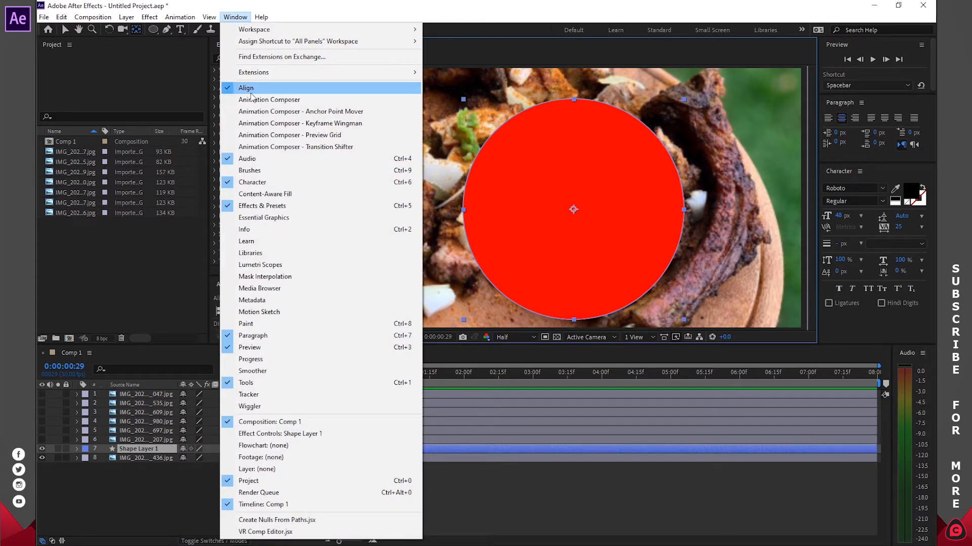
click(179, 275)
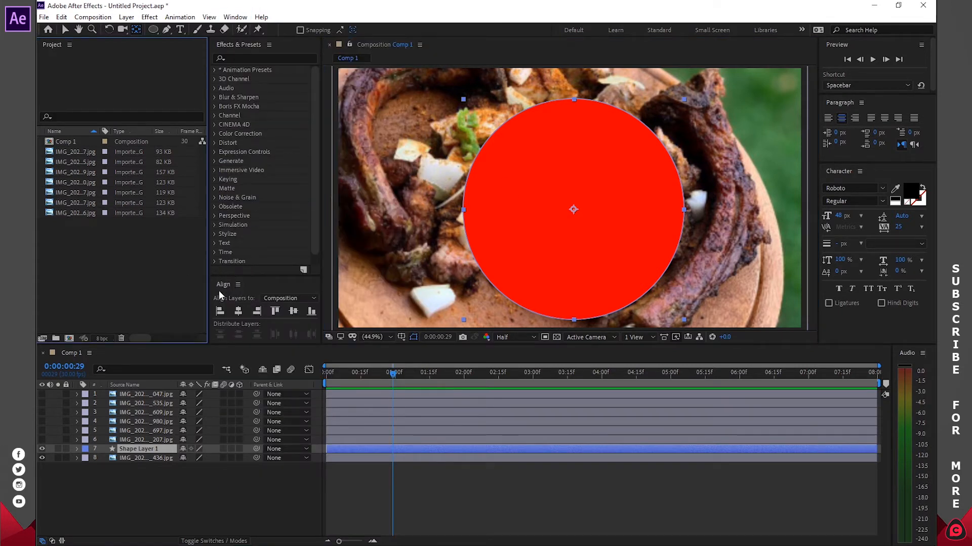
click(238, 312)
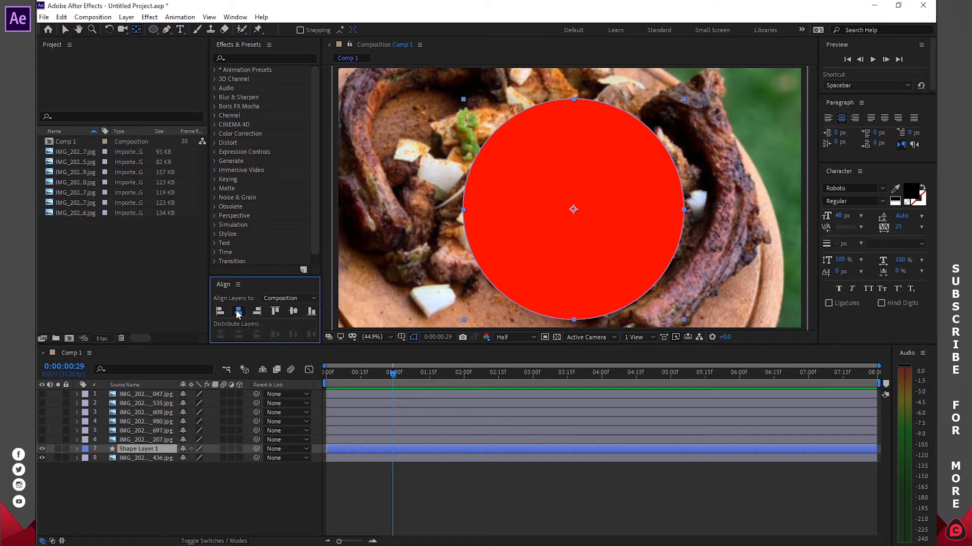
click(293, 312)
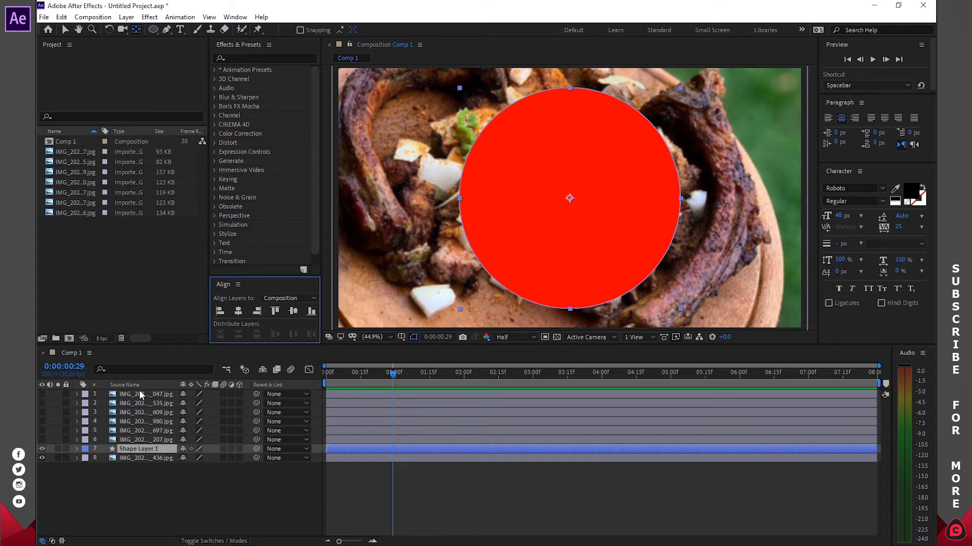
- Reveal the Scale property of Shape Layer 1 and set it to 0%
click(144, 449)
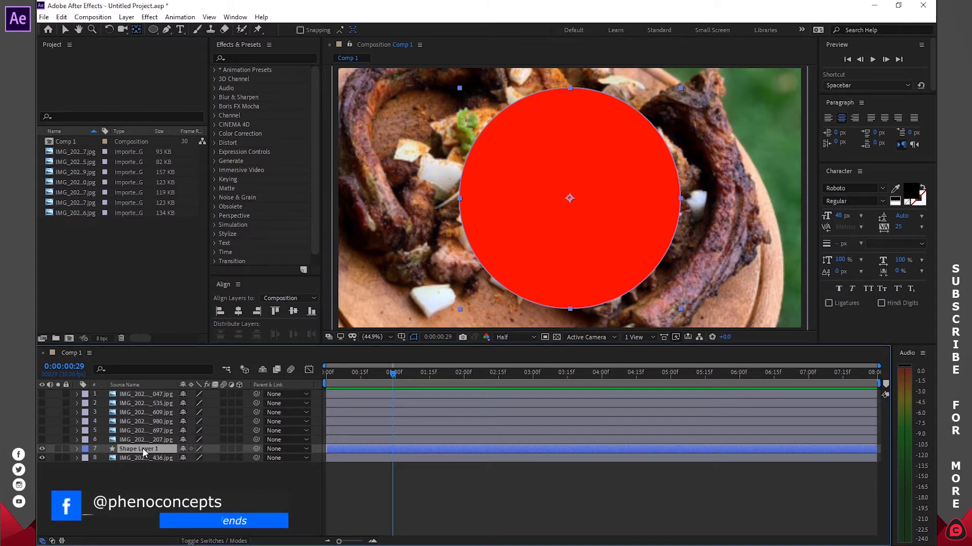
key(s)
drag(196, 459, 150, 462)
drag(148, 463, 147, 463)
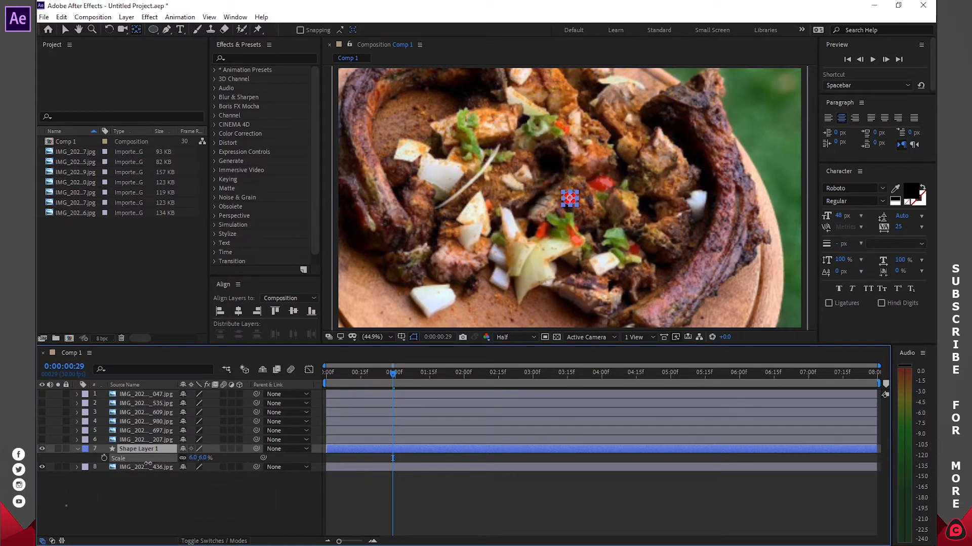
click(190, 460)
text(0)
key(Return)
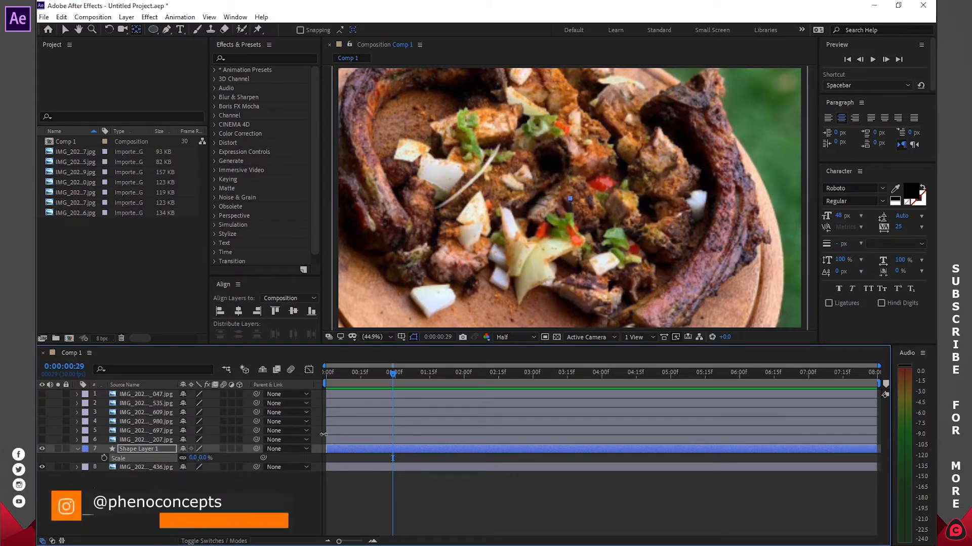
- Add a Scale keyframe to Shape Layer 1 at 0:00:00:00 and apply Easy Ease to it
drag(391, 380, 322, 380)
click(104, 458)
right_click(327, 459)
mouse_move(370, 450)
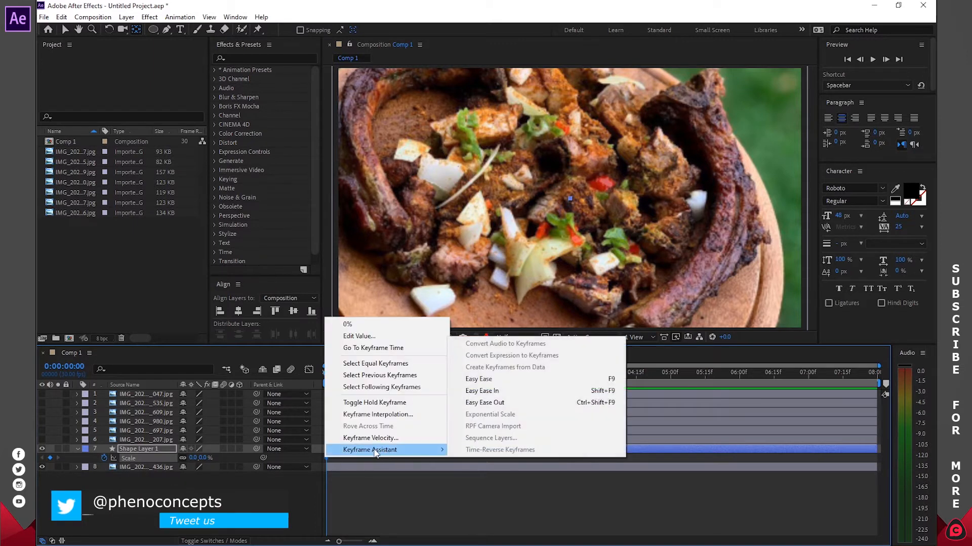
click(499, 380)
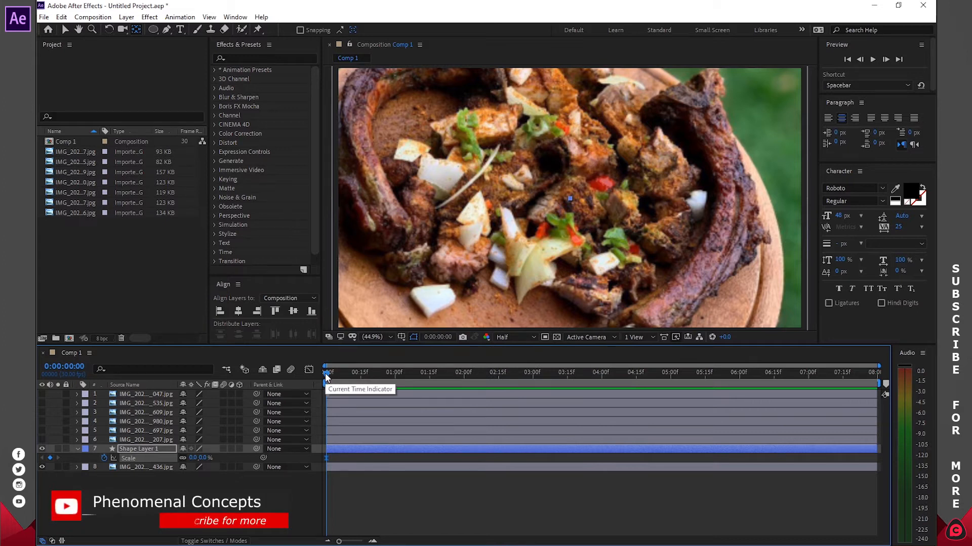
- Add a second Scale keyframe to Shape Layer 1 at 0:00:00:15 with a value of 240%
drag(325, 372, 360, 385)
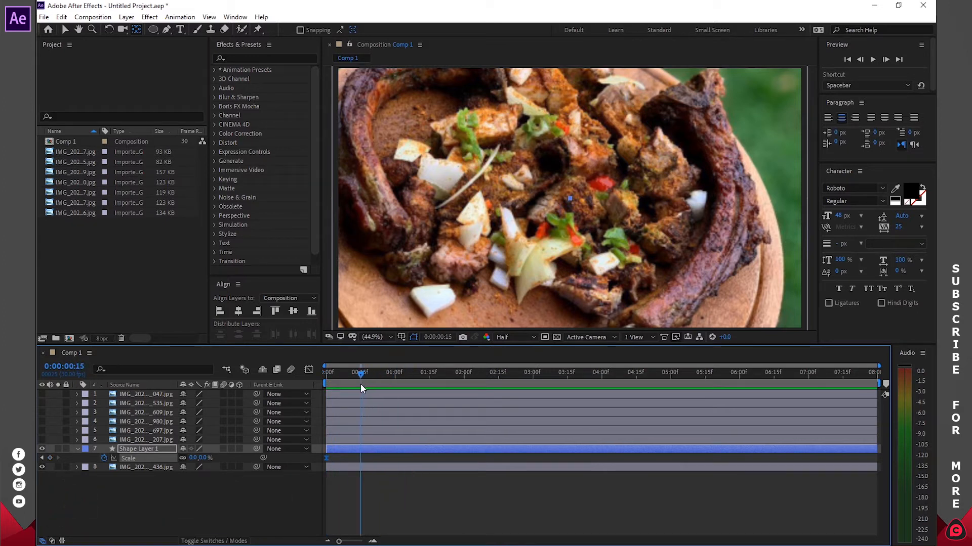
drag(192, 458, 317, 452)
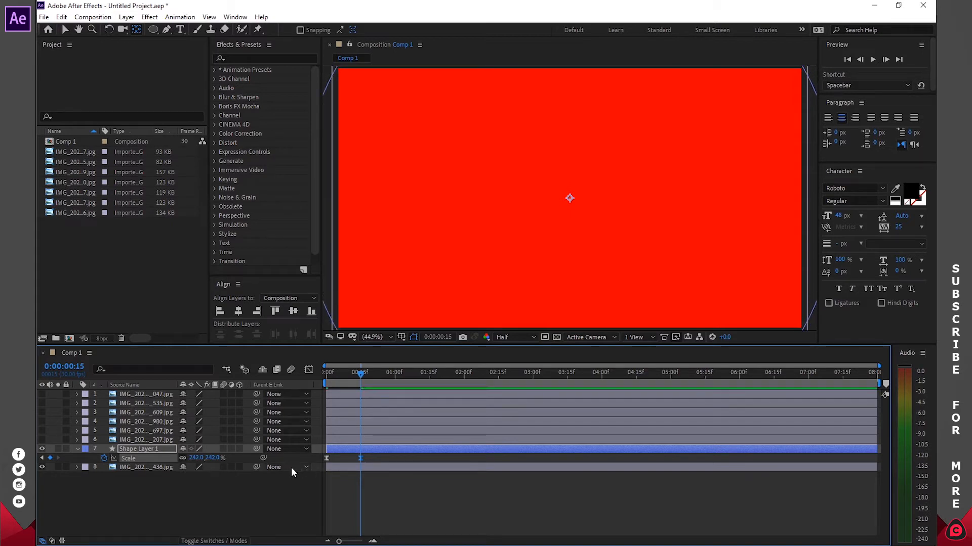
click(197, 457)
text(240)
key(Return)
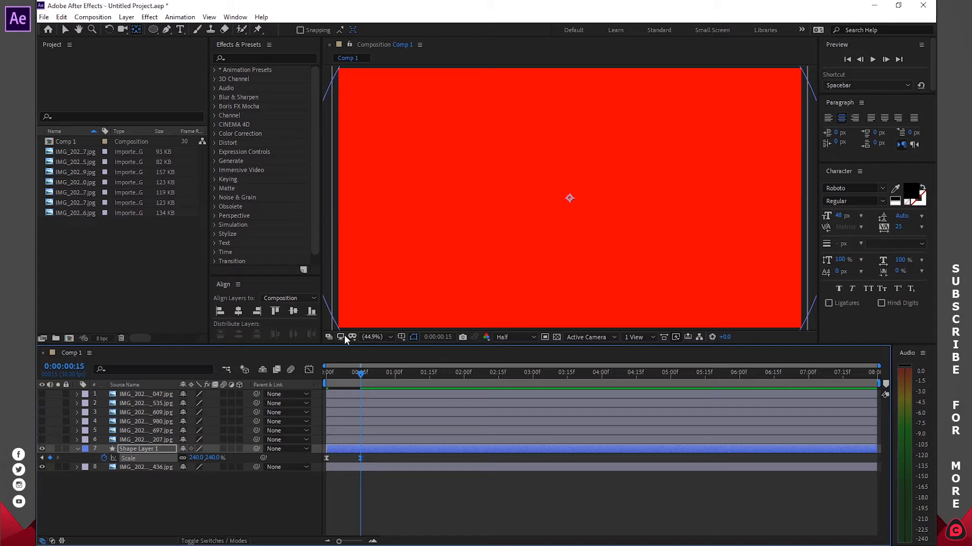
- Check the circle's coverage of the frame up close, fit the view again and set the second Scale keyframe to 241%
scroll(354, 322, up, 5)
drag(406, 281, 589, 136)
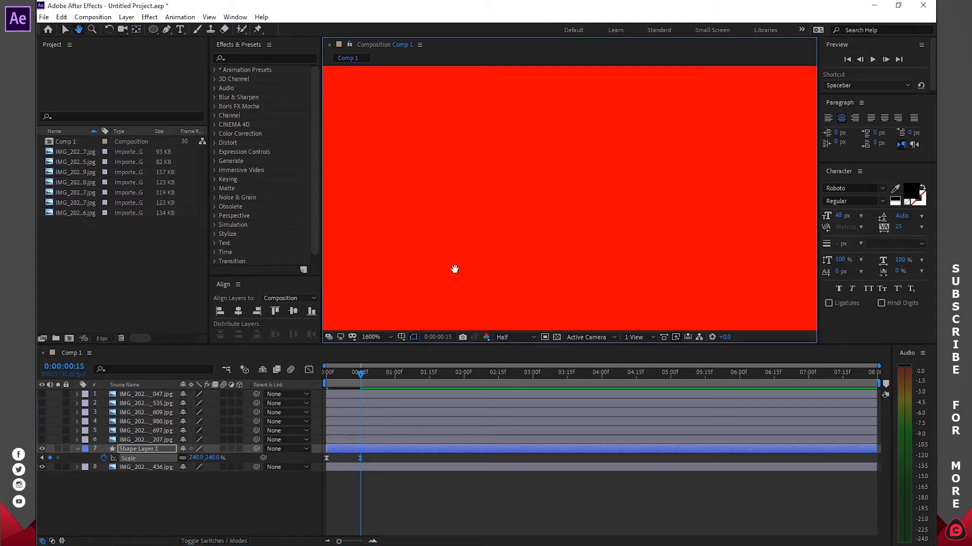
key(v)
click(374, 335)
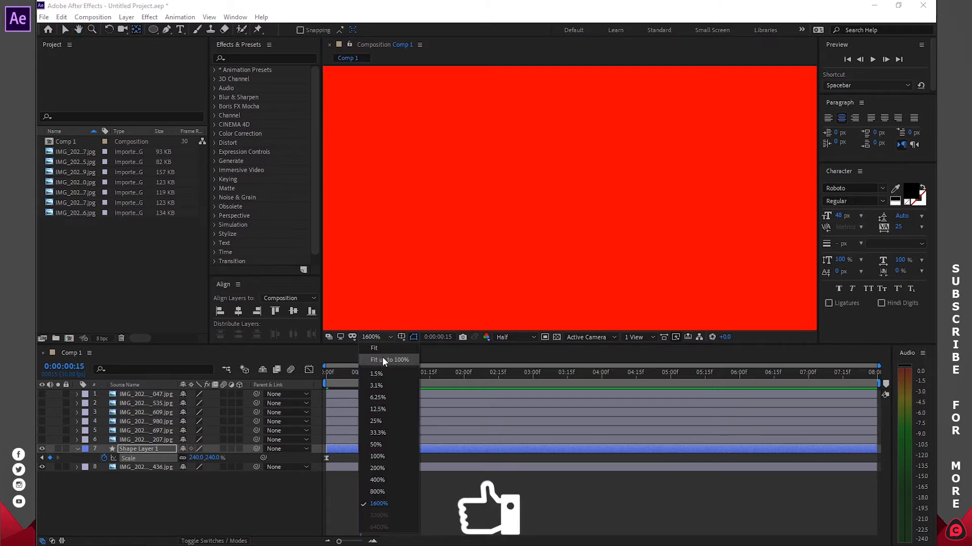
click(382, 356)
click(202, 459)
text(241)
click(463, 479)
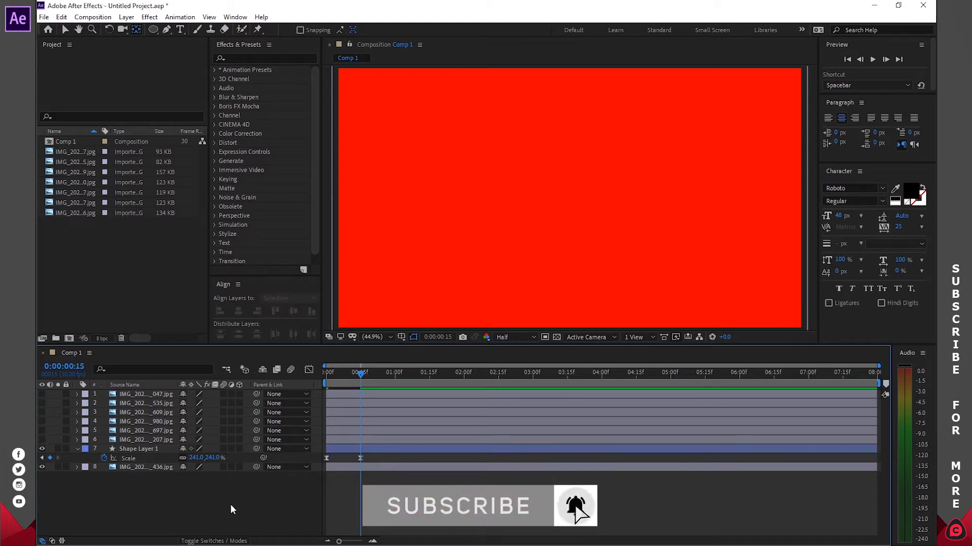
- Show the track matte options and set the bottom image layer to Alpha Matte "Shape Layer 1"
click(211, 540)
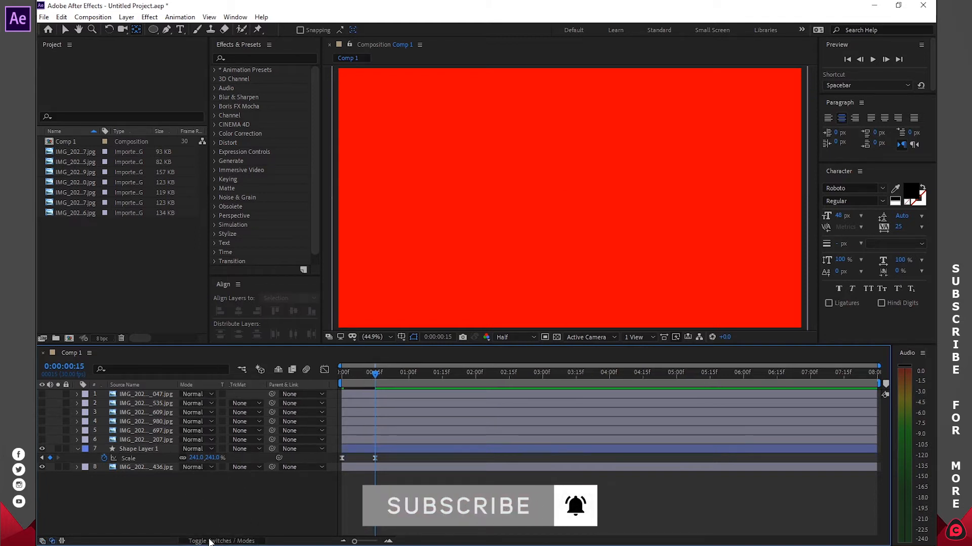
click(215, 541)
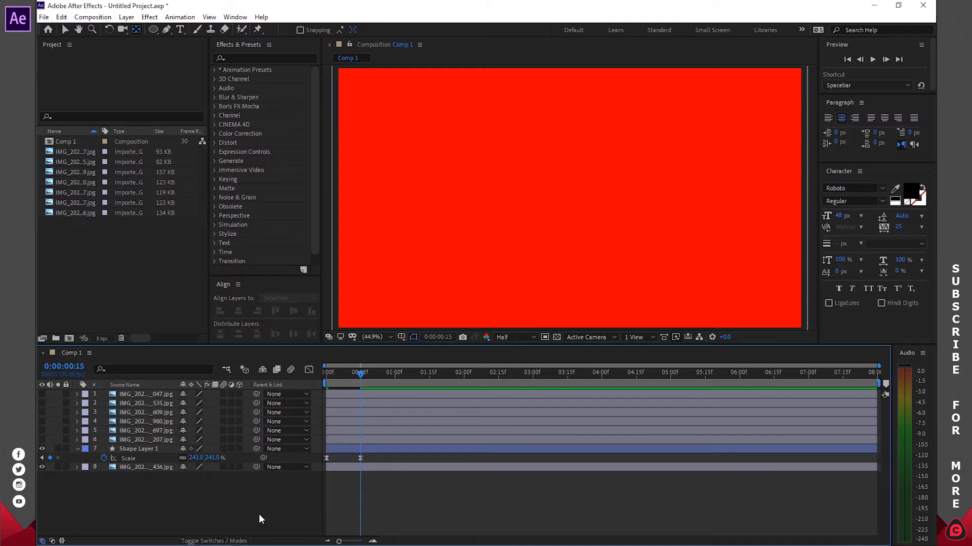
click(221, 541)
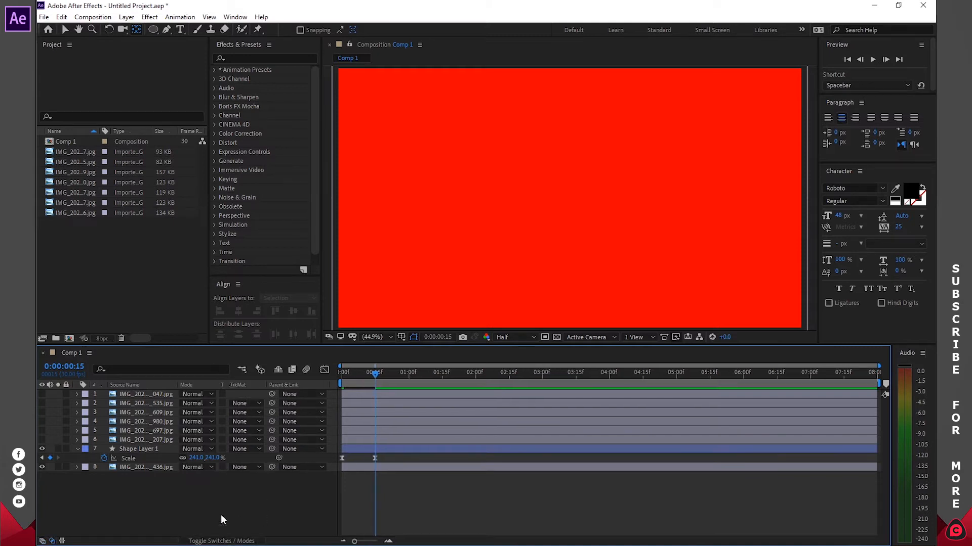
click(135, 467)
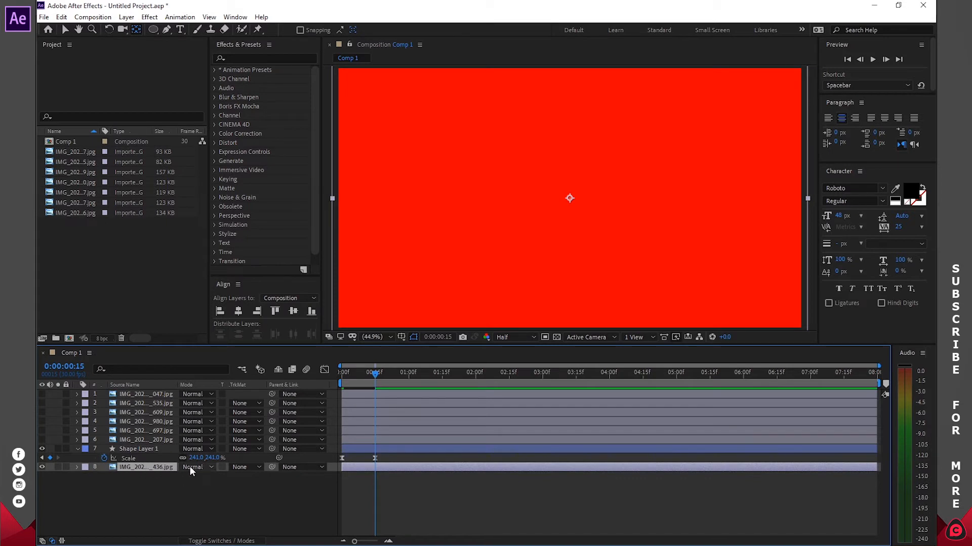
click(243, 468)
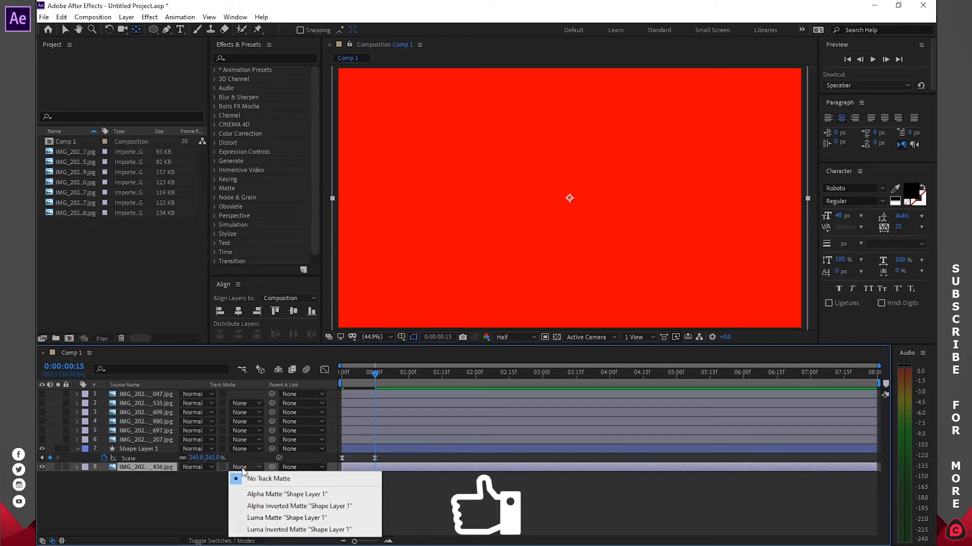
click(299, 494)
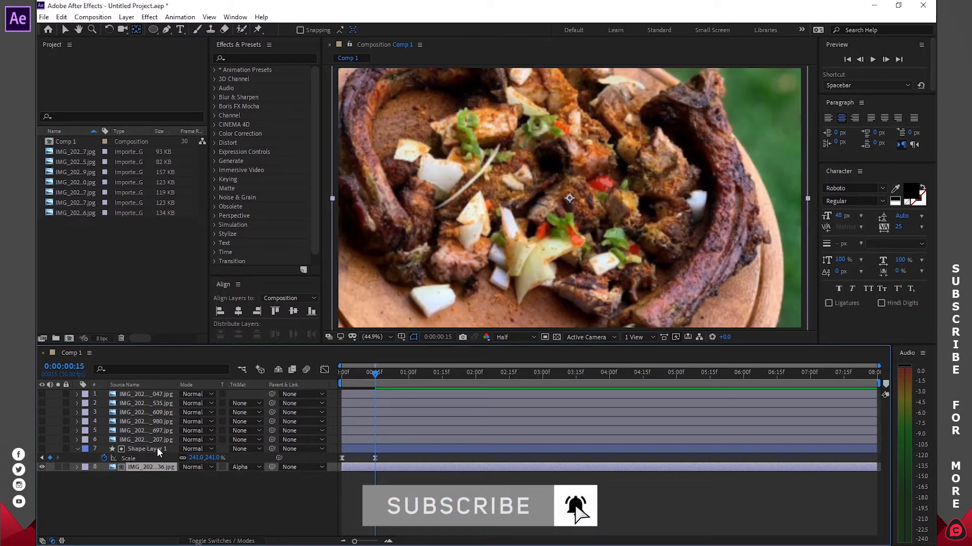
click(193, 484)
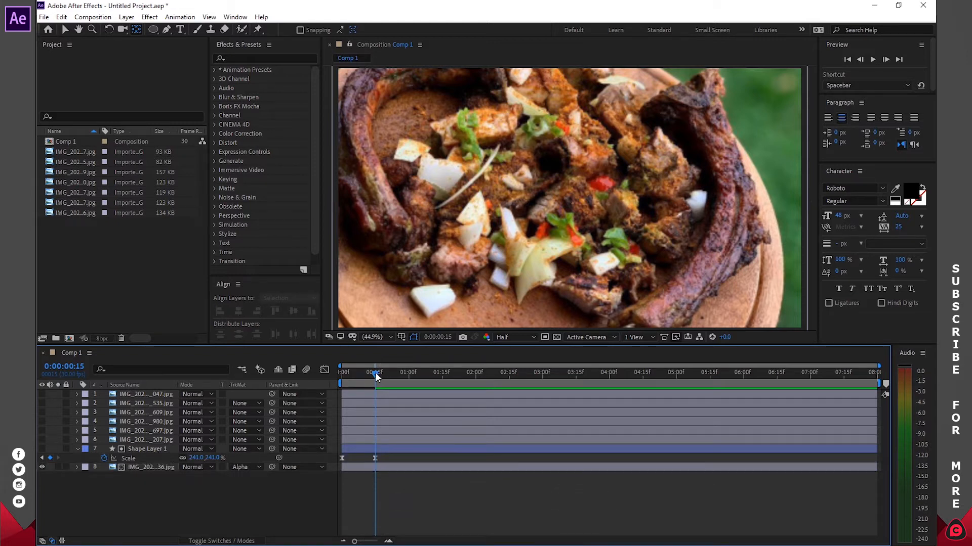
- Scrub back to 0:00:00:00 and preview the circular reveal of the bottom image
drag(374, 378, 368, 383)
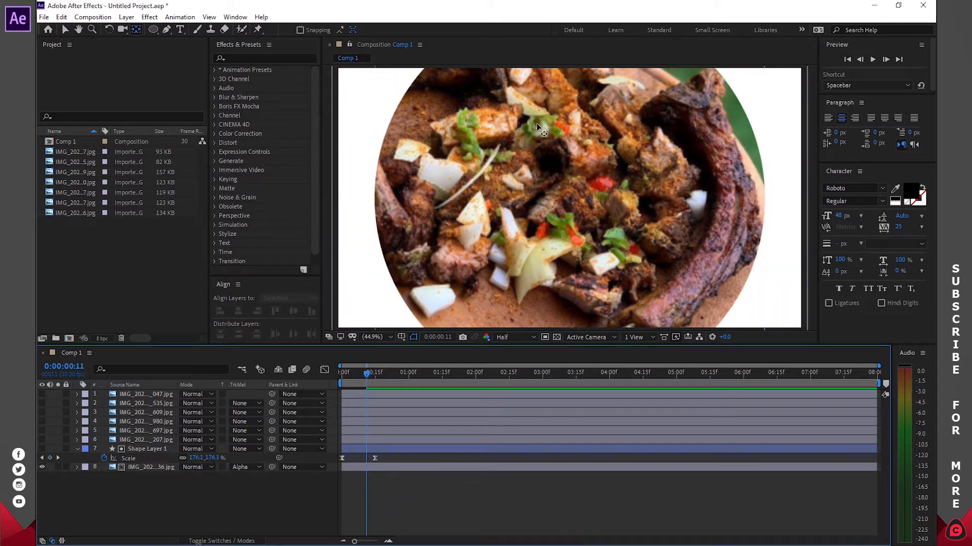
drag(368, 376, 340, 378)
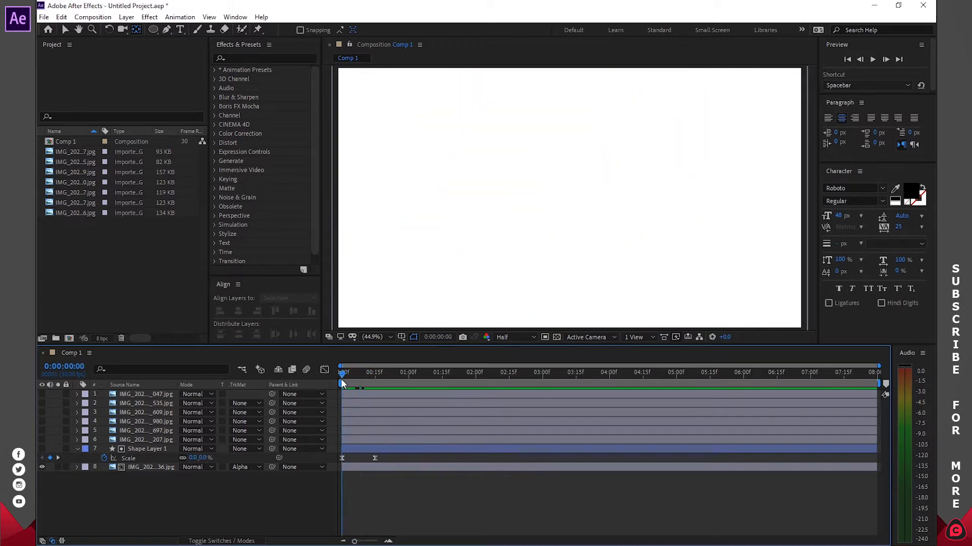
key(h)
key(space)
key(space)
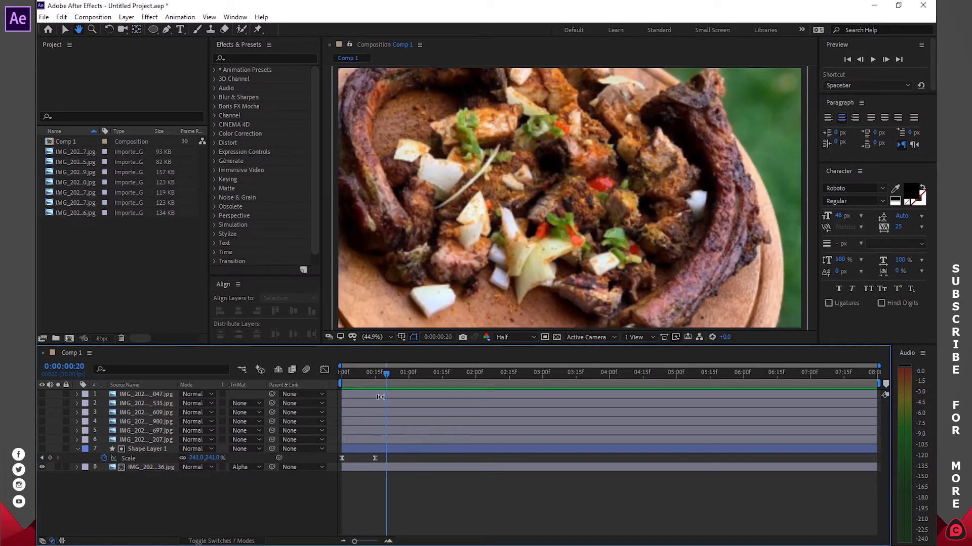
- Ease Shape Layer 1's Scale animation in the graph editor, stretching both keyframes' handles horizontally across the full interval into a steep S-curve
mouse_move(376, 374)
mouse_down()
mouse_move(336, 375)
mouse_move(377, 373)
mouse_up()
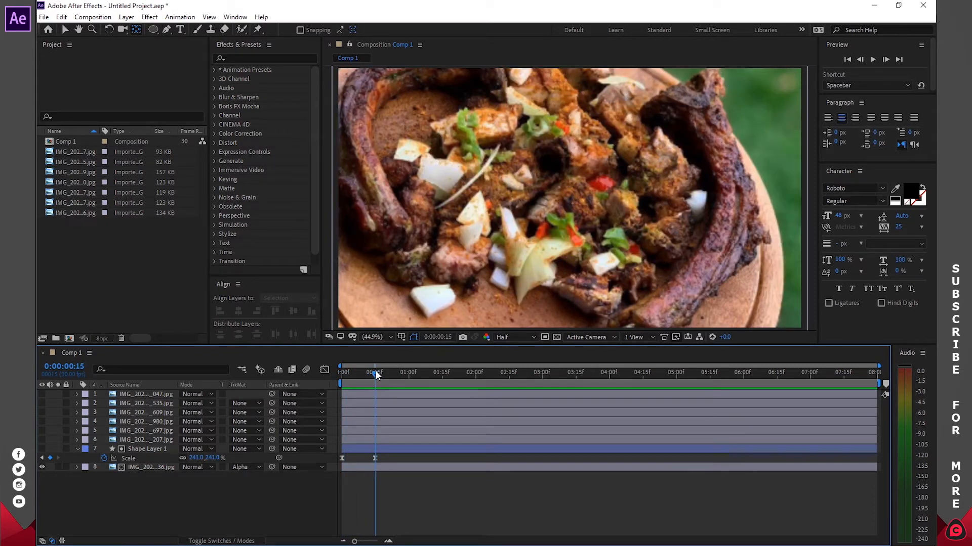
click(355, 449)
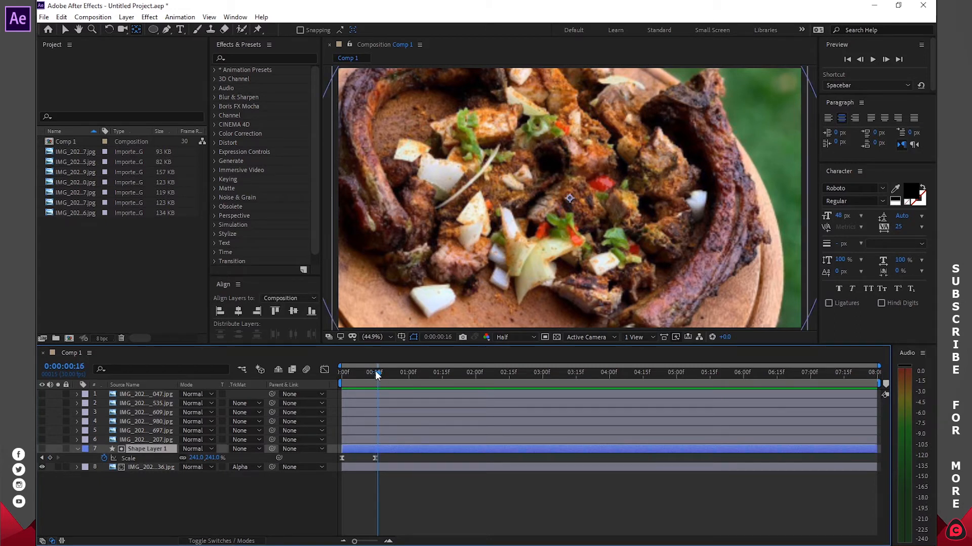
click(375, 457)
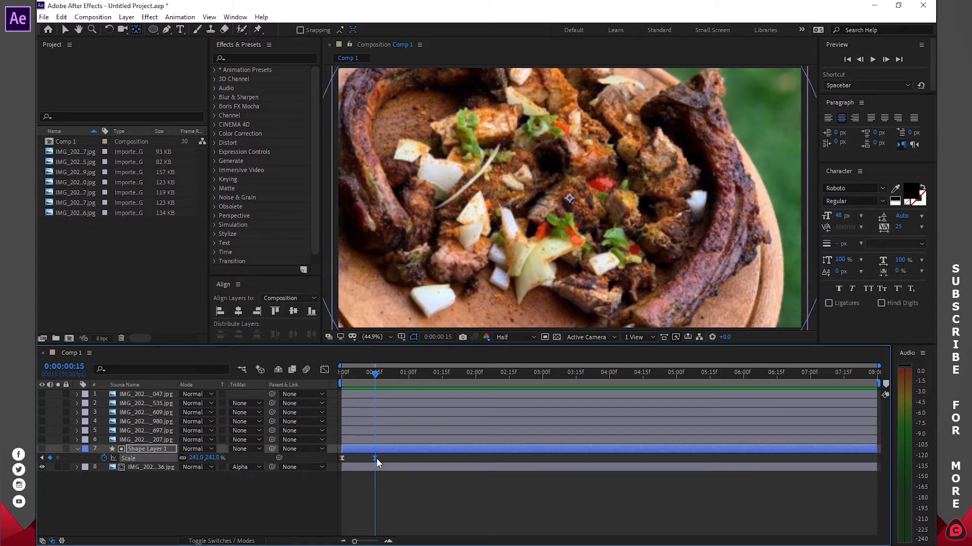
click(324, 369)
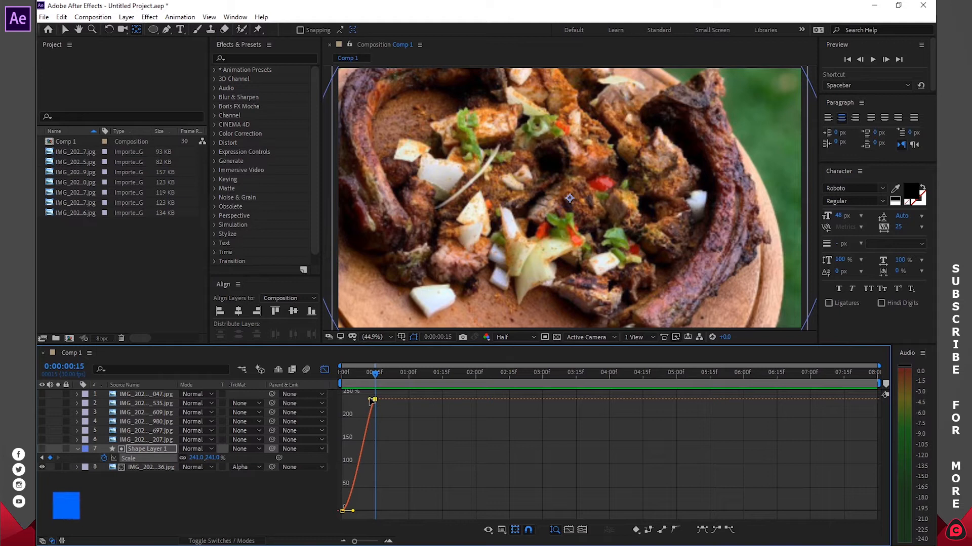
drag(374, 399, 335, 399)
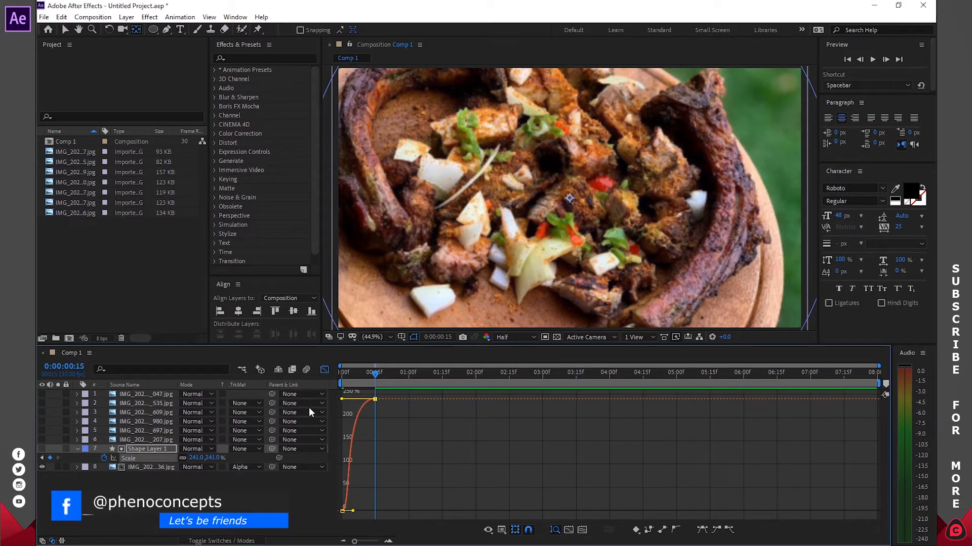
drag(353, 511, 375, 511)
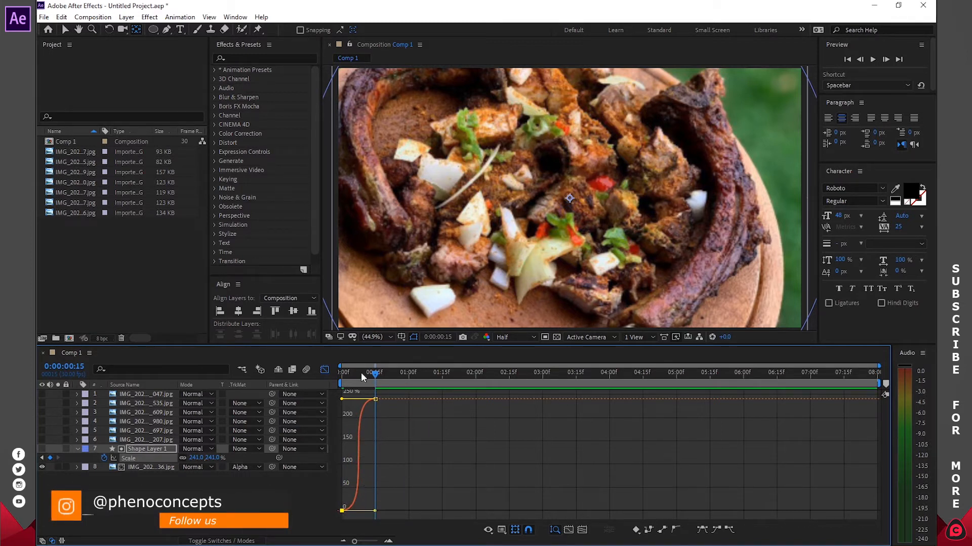
click(324, 369)
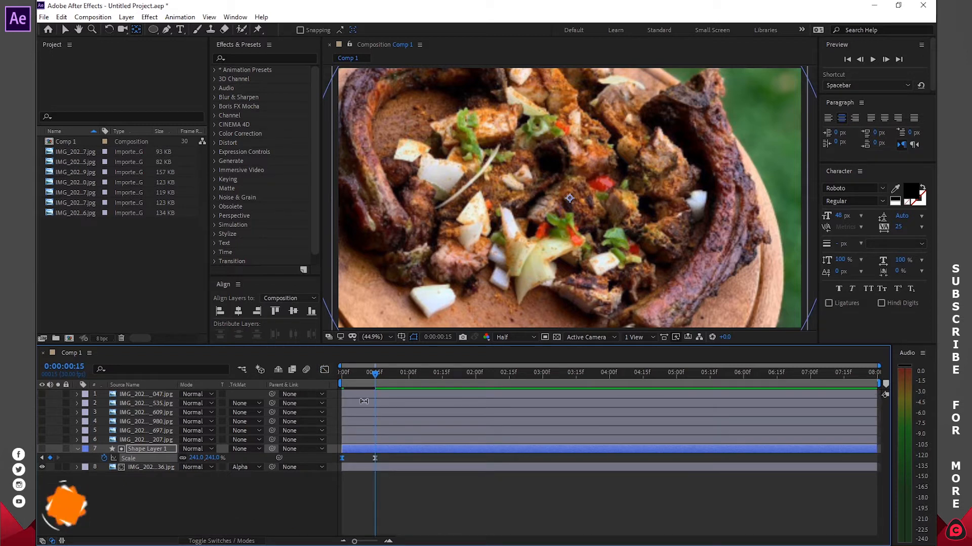
- Preview the eased circular reveal from the start of the composition and return to 0:00:00:15
drag(371, 377, 317, 375)
key(space)
key(space)
click(374, 375)
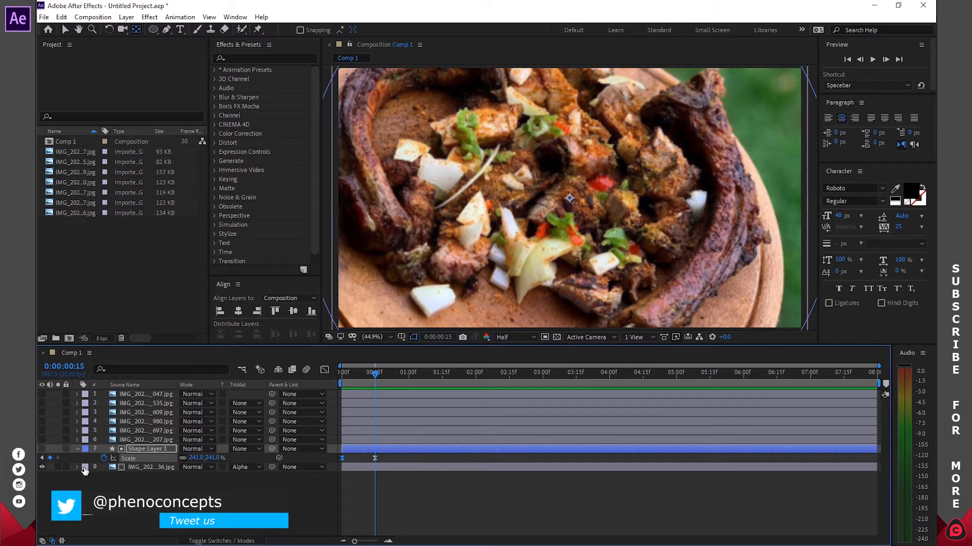
- Pre-compose Shape Layer 1 with the bottom image layer, moving all attributes into the new composition, and rename the resulting layer 1
click(78, 449)
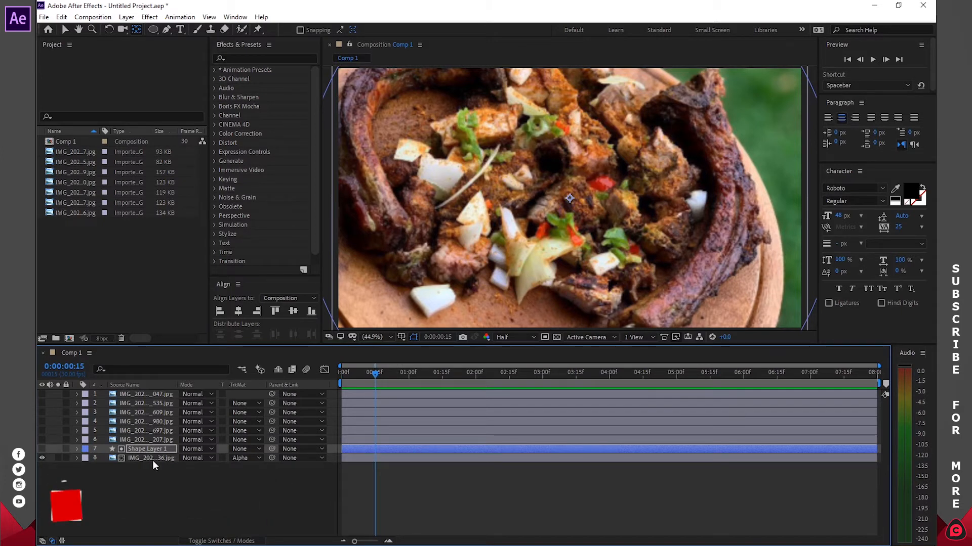
mouse_move(153, 458)
mouse_down()
mouse_move(152, 468)
mouse_move(145, 452)
mouse_up()
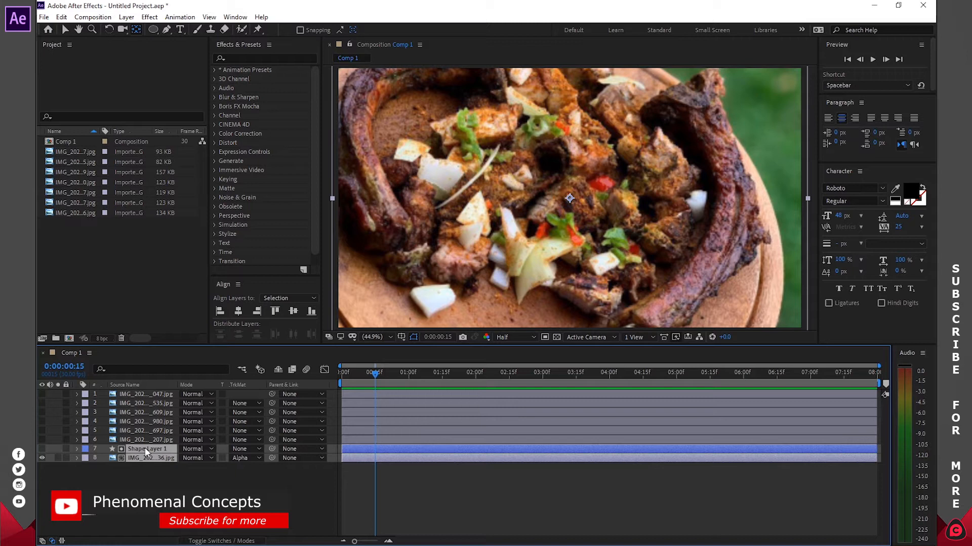
right_click(146, 450)
mouse_move(207, 383)
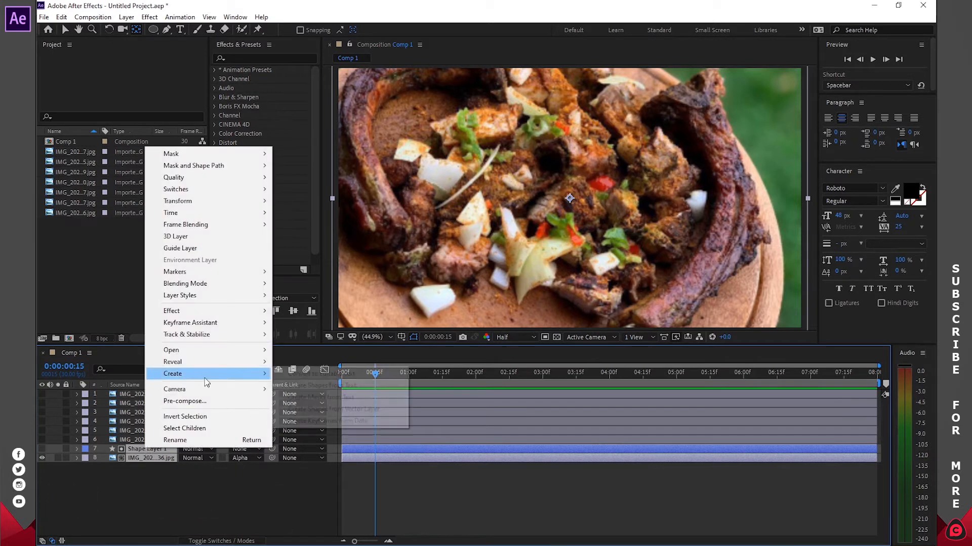
click(196, 403)
click(403, 283)
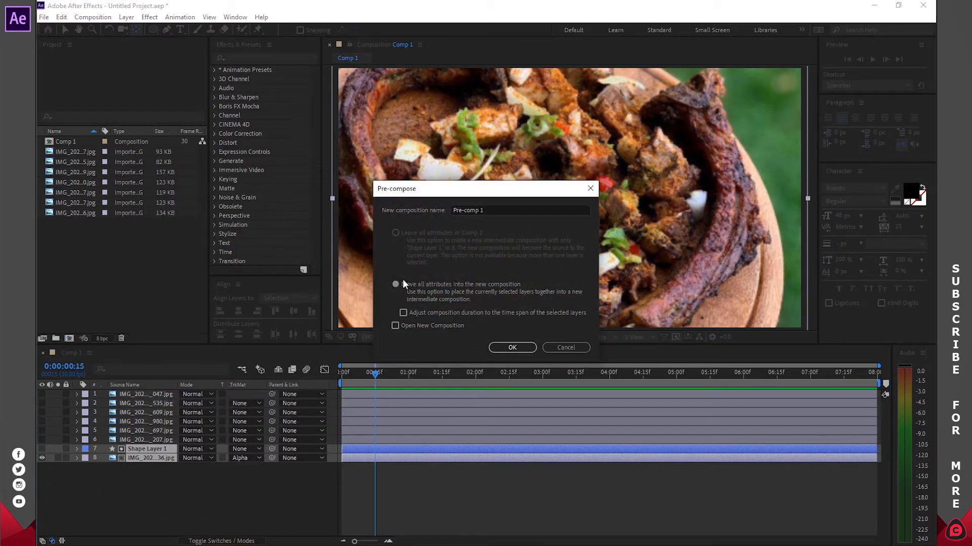
click(402, 281)
click(498, 349)
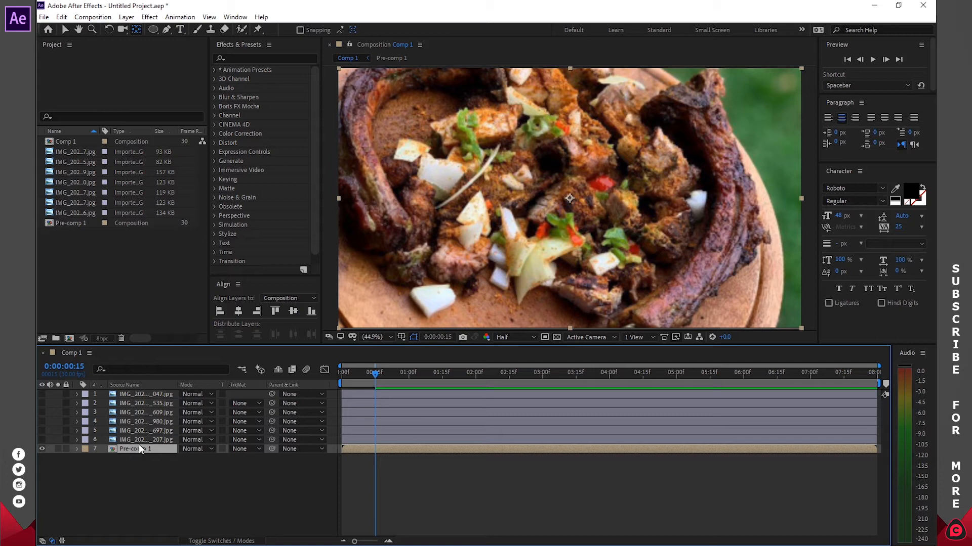
key(Return)
text(1)
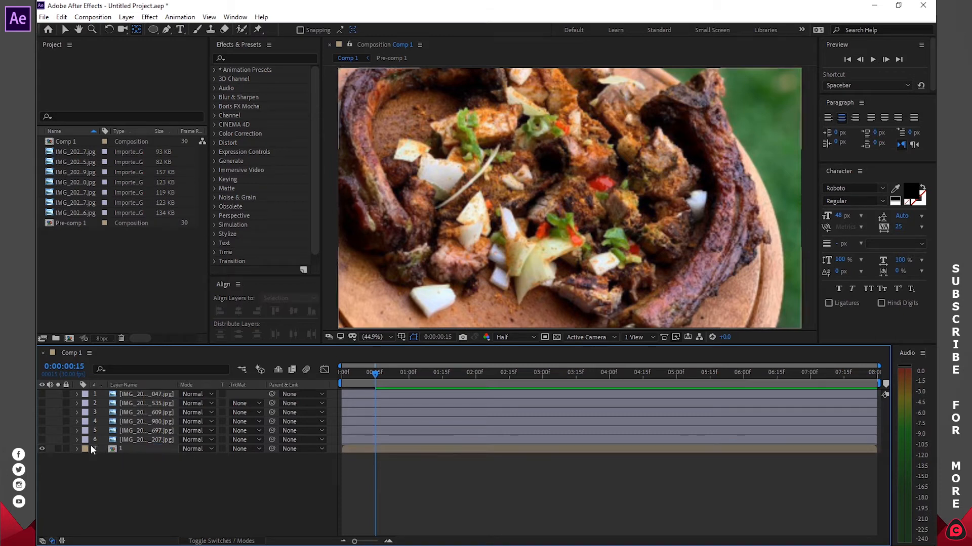
- Make the 207 image layer visible and draw a red square near the frame's centre as a new shape layer with the Rectangle tool
click(129, 438)
click(42, 440)
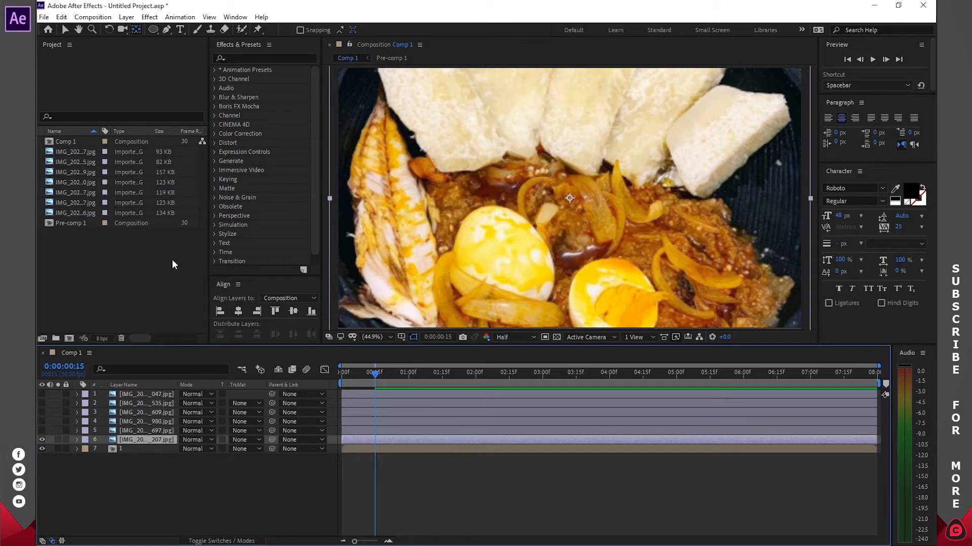
click(153, 30)
click(152, 29)
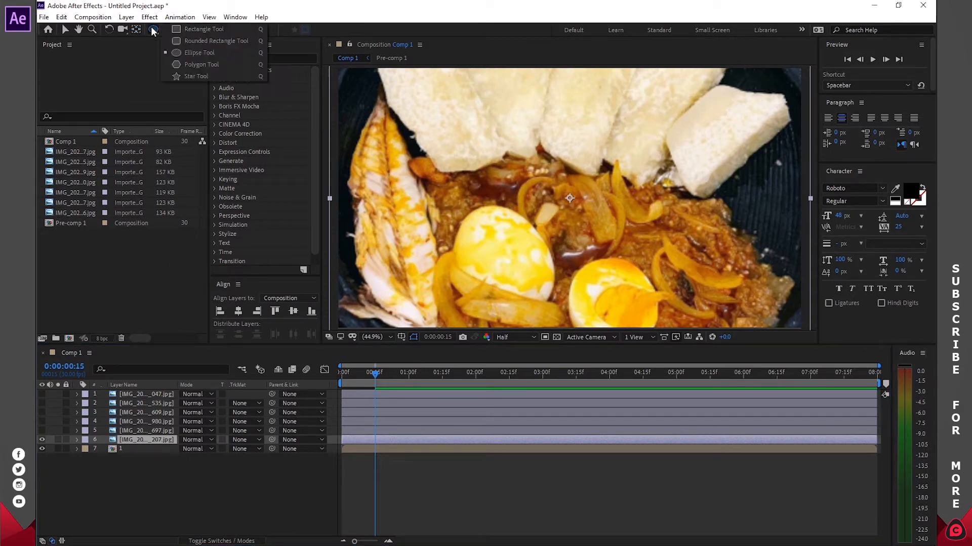
click(193, 28)
click(429, 463)
drag(511, 125, 652, 272)
key(Caps_Lock)
key(Caps_Lock)
key(Tab)
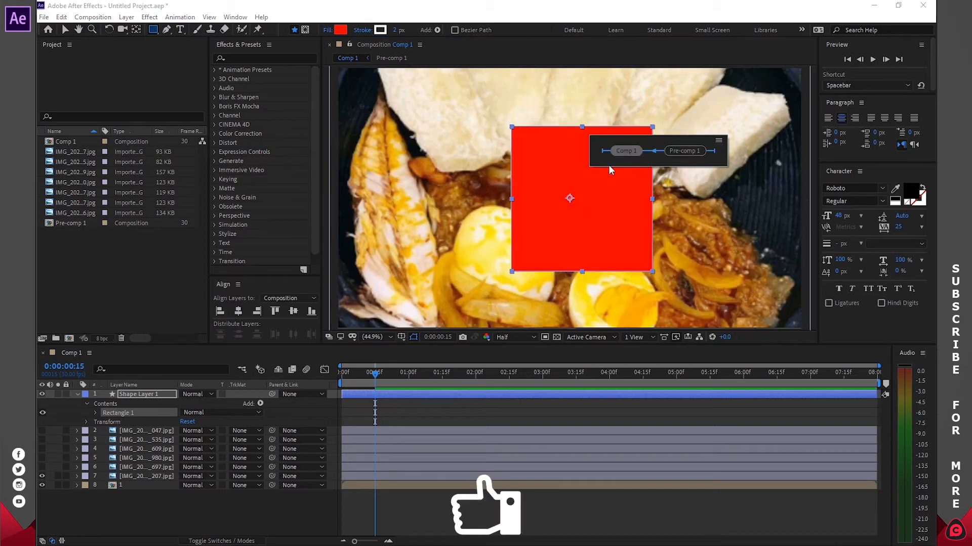
- Centre the red square horizontally and vertically in the composition and place its shape layer directly above the 207 image layer
click(65, 29)
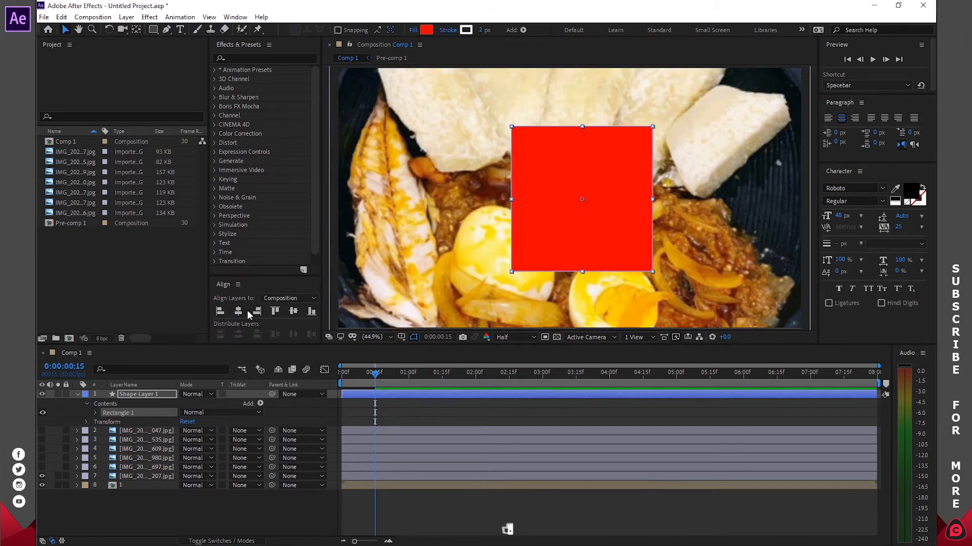
click(237, 312)
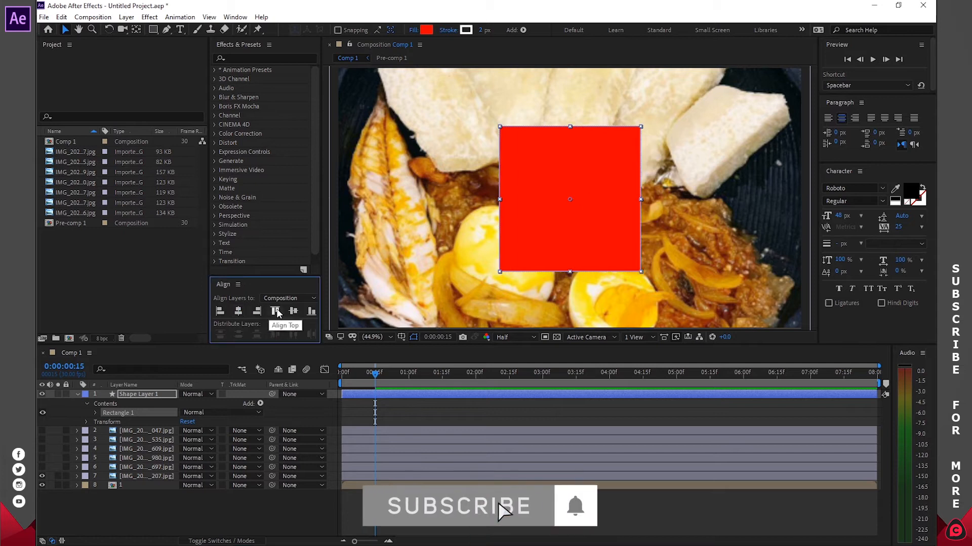
click(294, 311)
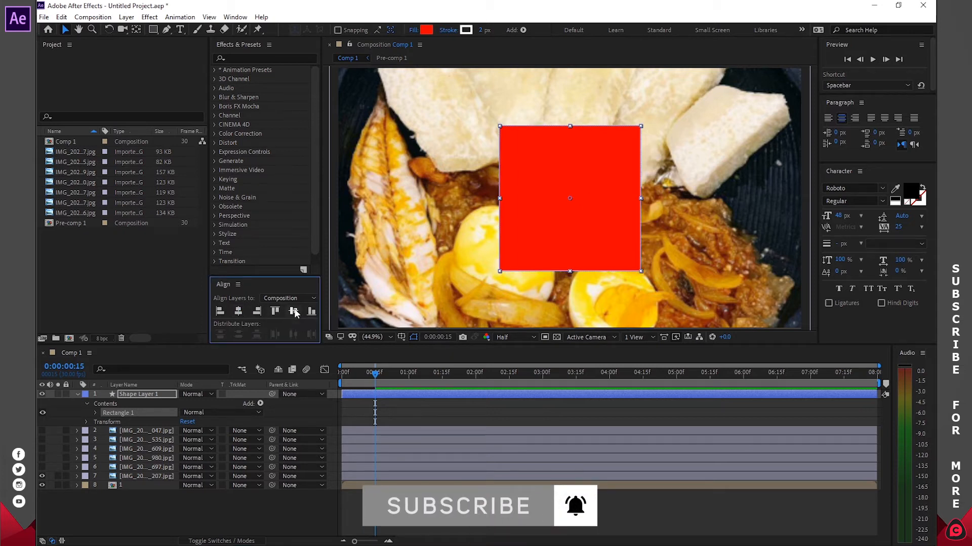
drag(141, 398, 147, 471)
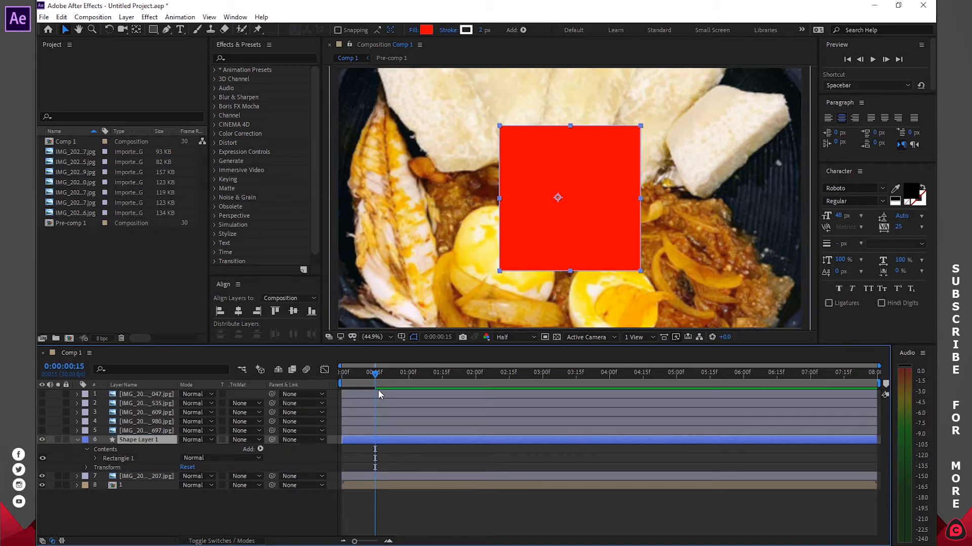
- Move the current time to 0:00:00:23 and centre the shape layer's anchor point on the red square
mouse_move(376, 379)
mouse_down()
mouse_move(404, 380)
mouse_move(376, 385)
mouse_up()
mouse_move(376, 375)
mouse_down()
mouse_move(427, 376)
mouse_move(392, 379)
mouse_up()
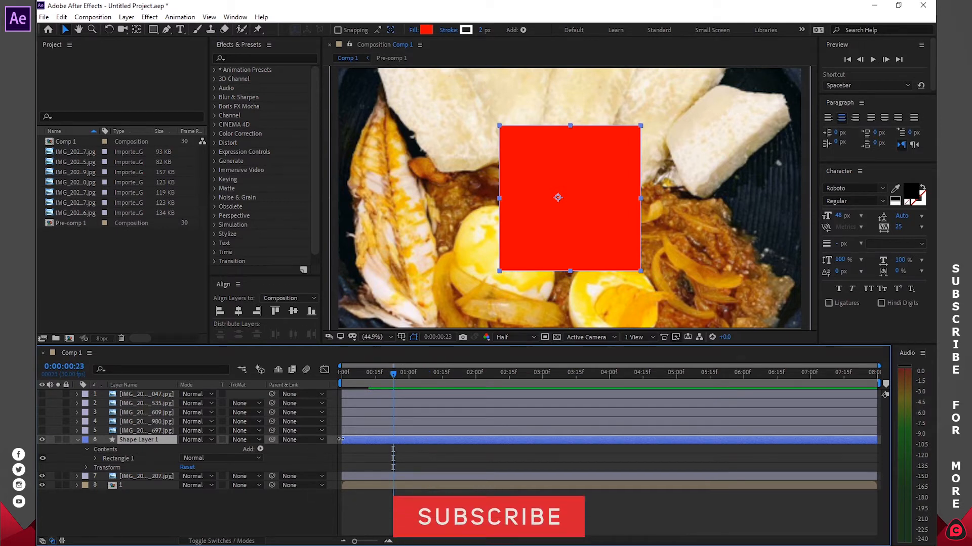
click(78, 441)
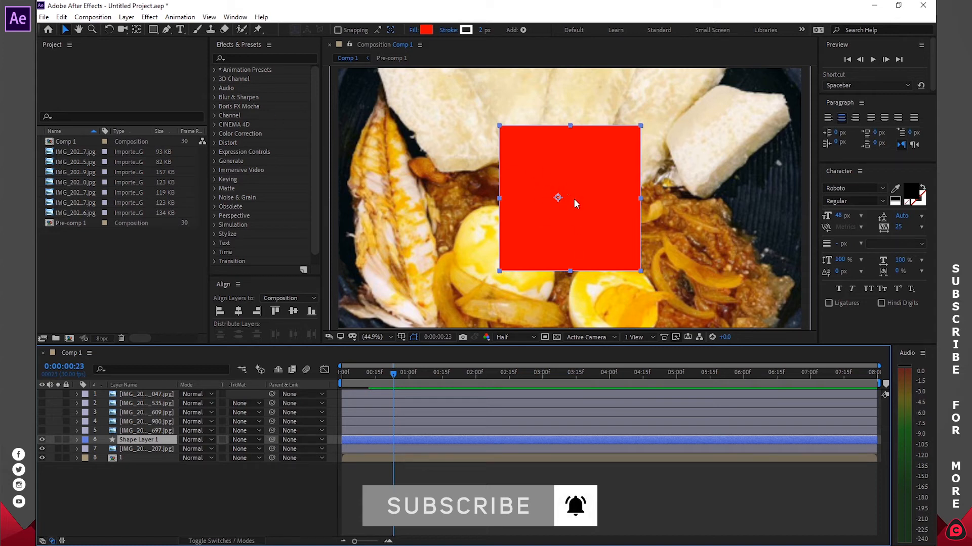
click(136, 29)
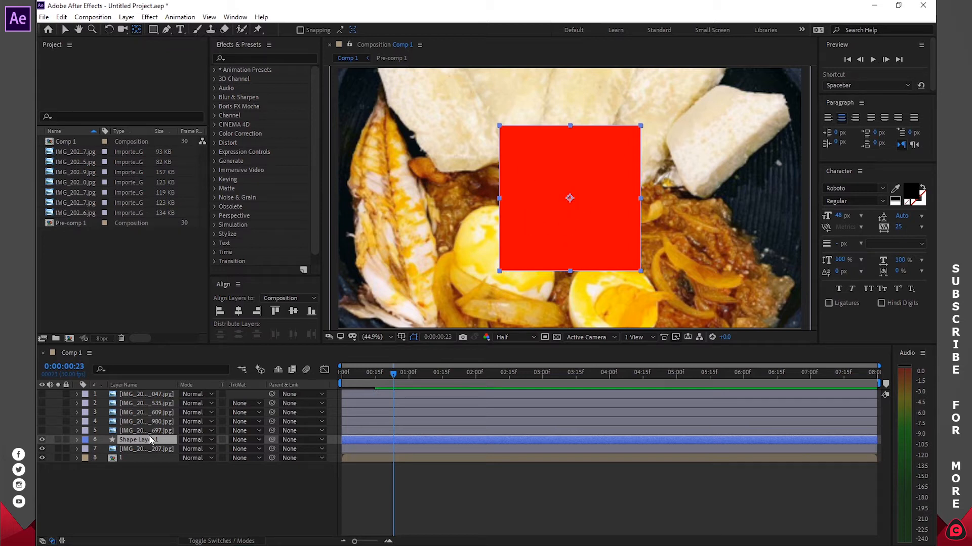
- Set Shape Layer 1's Scale to 0% and keyframe it at 332% at 0:00:01:08 so the square fills the frame
key(s)
click(197, 449)
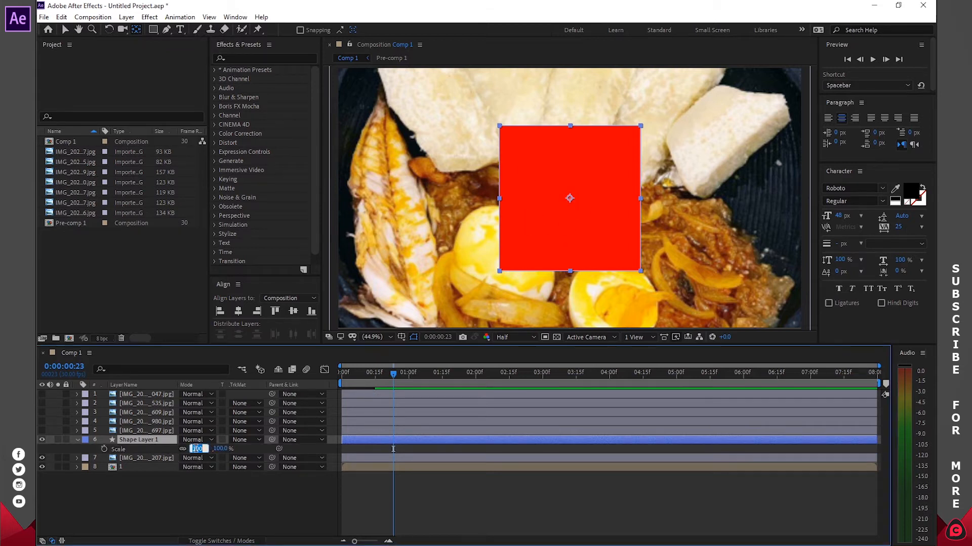
text(0)
key(Return)
drag(392, 373, 427, 378)
drag(196, 452, 359, 438)
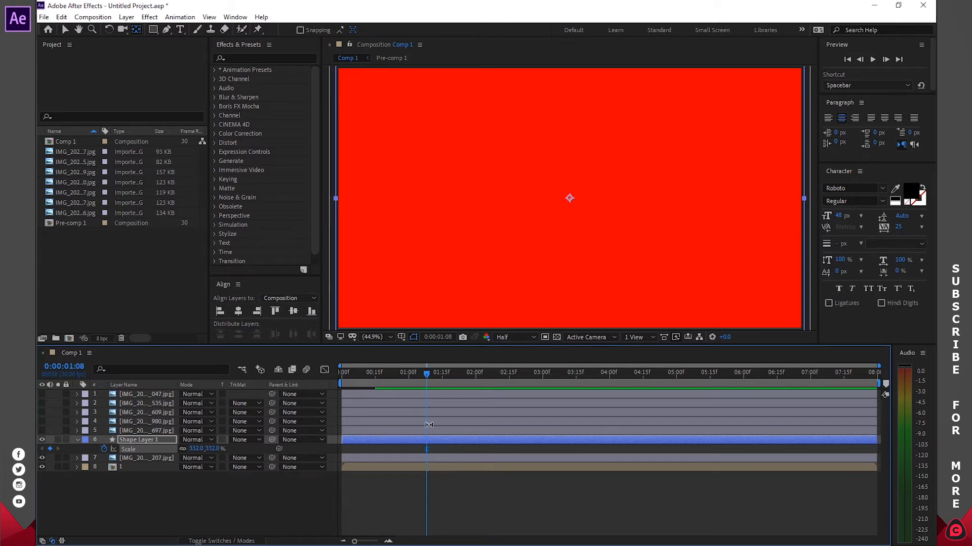
- Add a Scale keyframe of 0% to Shape Layer 1 at 0:00:00:23
drag(425, 375, 391, 384)
click(191, 445)
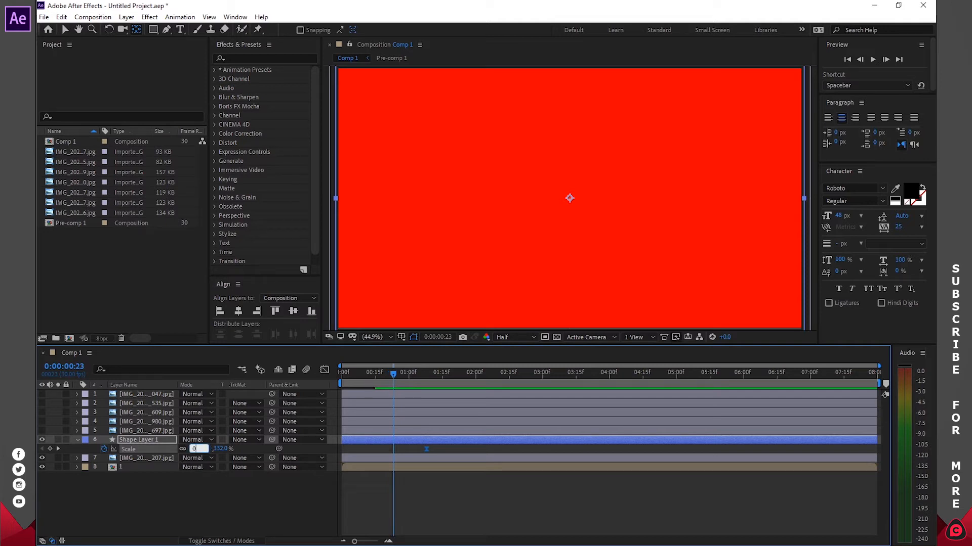
key(Return)
- Add a Rotation keyframe to Shape Layer 1 at 0:00:00:23 and show its Scale keyframes alongside
mouse_move(393, 372)
mouse_down()
mouse_move(414, 375)
mouse_move(390, 380)
mouse_up()
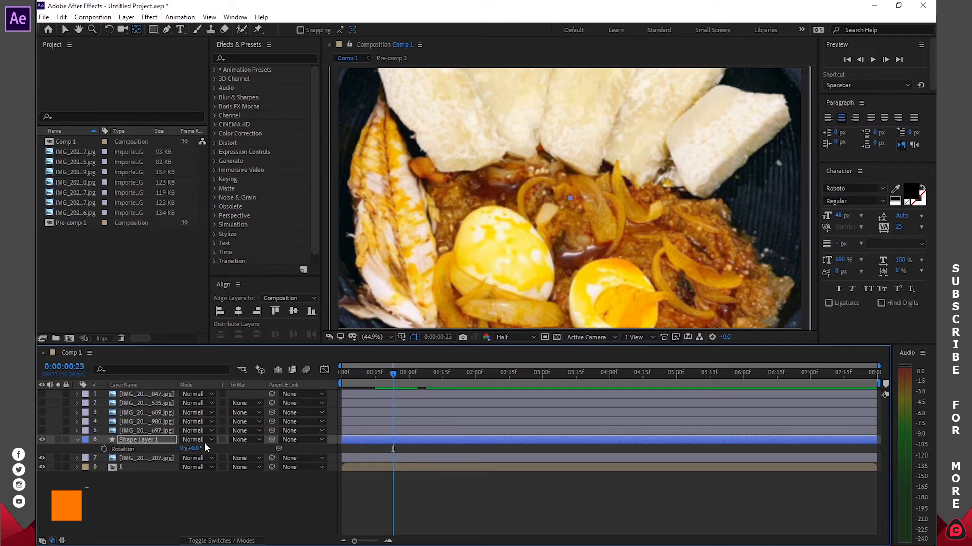
click(104, 449)
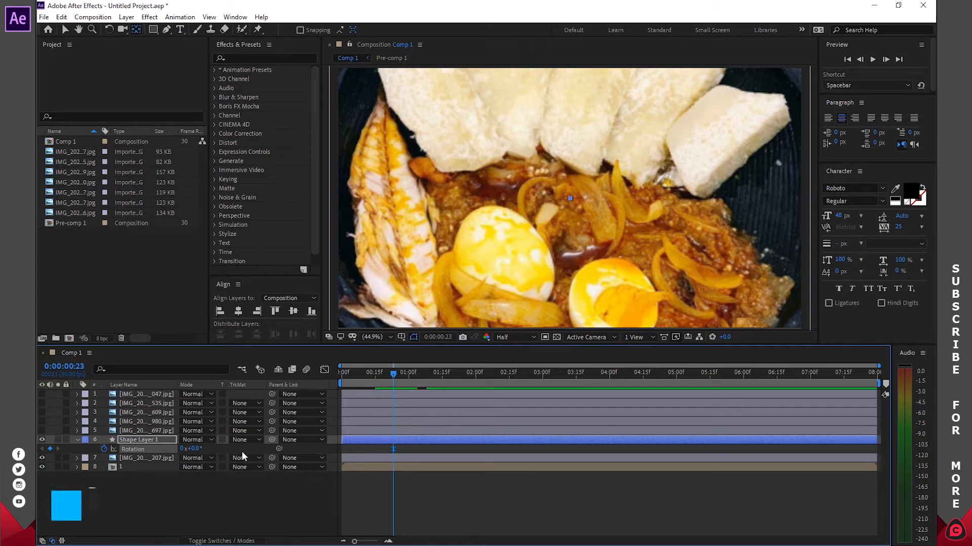
key(shift+s)
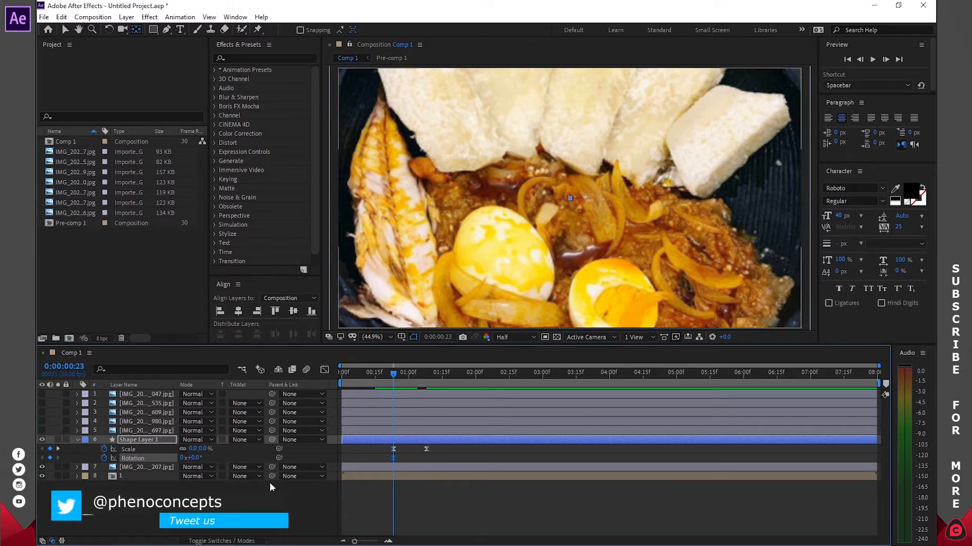
- Add a second Rotation keyframe of 0° to Shape Layer 1 at 0:00:01:08, aligned with the last Scale keyframe
drag(393, 375, 423, 372)
mouse_move(426, 448)
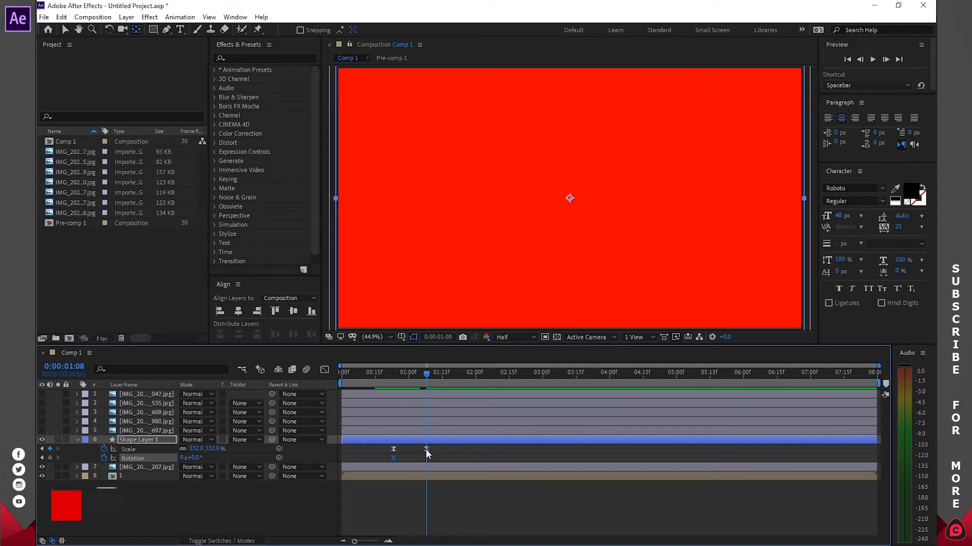
mouse_move(425, 372)
mouse_down()
mouse_move(412, 378)
mouse_move(434, 379)
mouse_move(426, 384)
mouse_up()
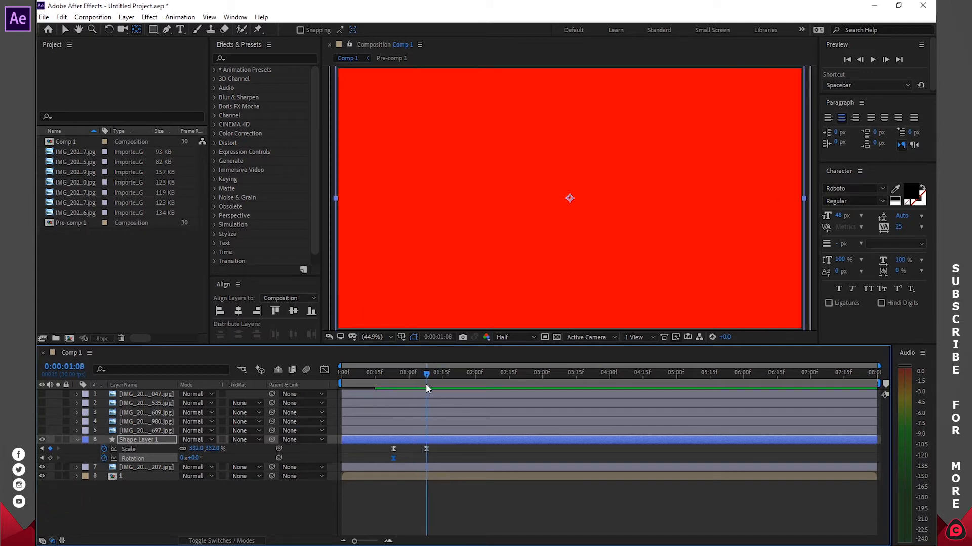
drag(182, 459, 176, 459)
click(183, 458)
key(Return)
- Set Shape Layer 1's first Rotation keyframe at 0:00:00:23 to 90°
click(42, 458)
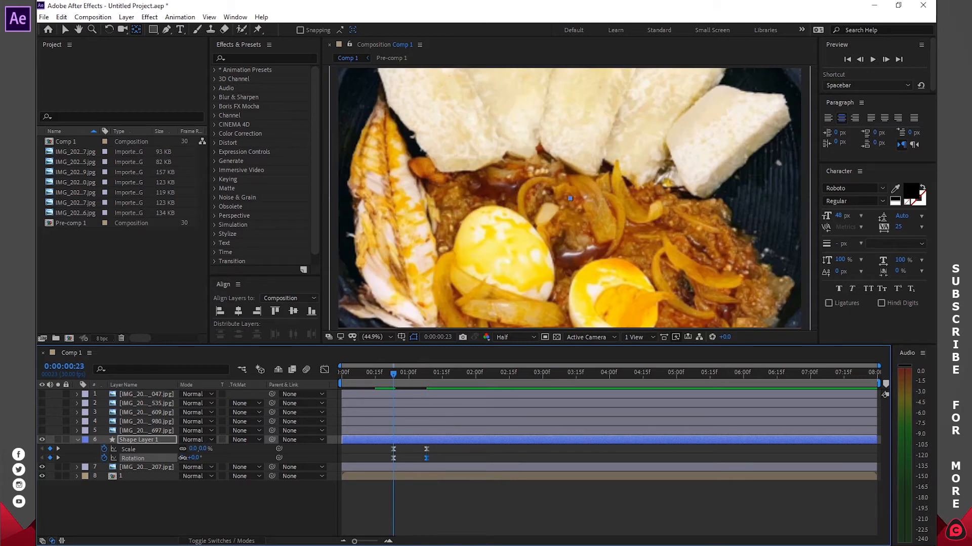
click(196, 458)
text(90)
key(Return)
- Extend the first Rotation keyframe's easing handle on Shape Layer 1 in the value graph to the last keyframe's time
mouse_move(393, 373)
mouse_down()
mouse_move(426, 374)
mouse_move(400, 375)
mouse_move(416, 375)
mouse_move(406, 384)
mouse_up()
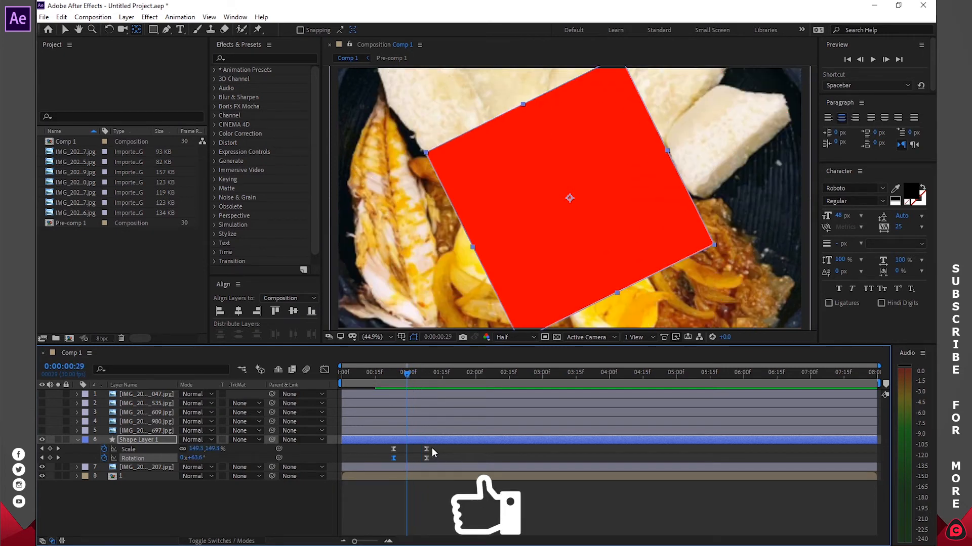
click(324, 370)
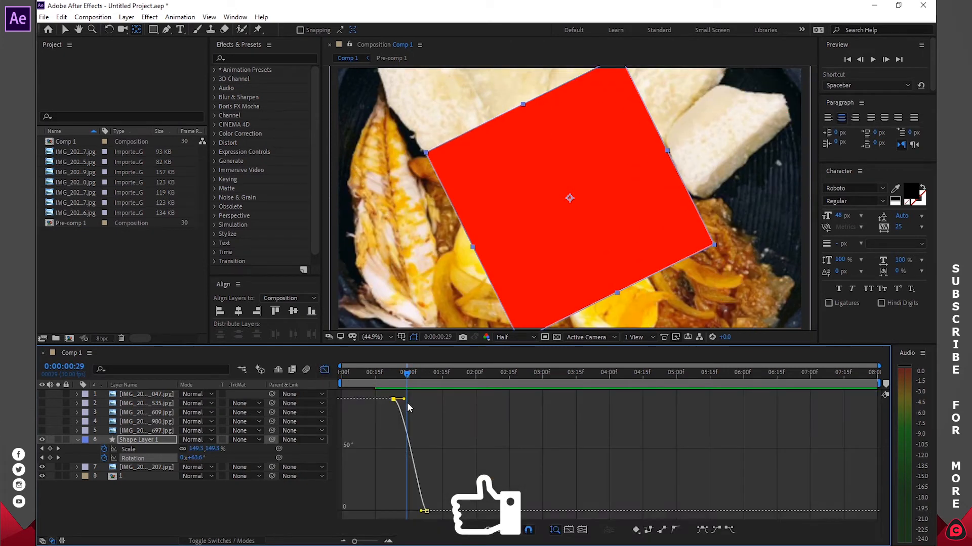
drag(403, 399, 431, 397)
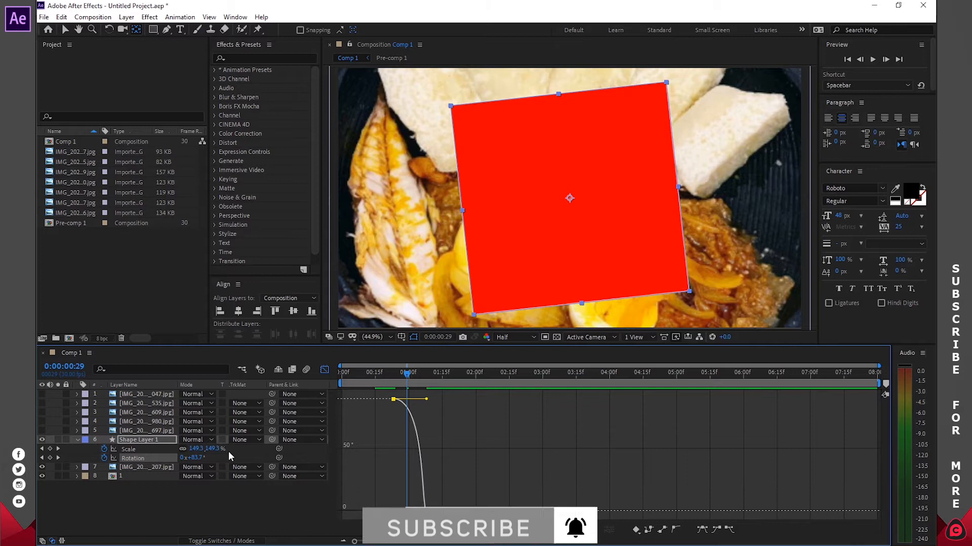
- Stretch both easing handles of Shape Layer 1's Scale curve across the full keyframe span to form a steep S-curve
click(136, 449)
mouse_move(427, 401)
drag(415, 399, 392, 399)
drag(398, 512, 446, 510)
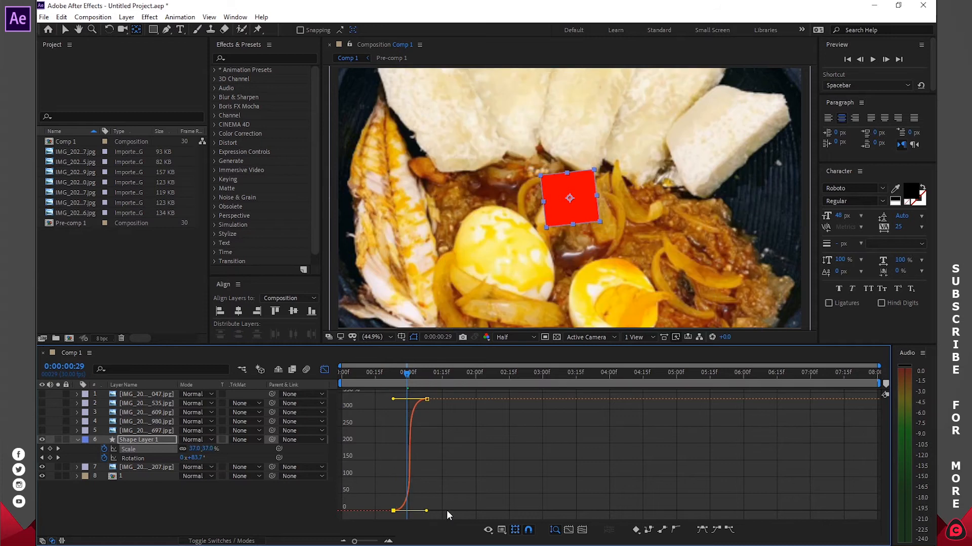
click(324, 370)
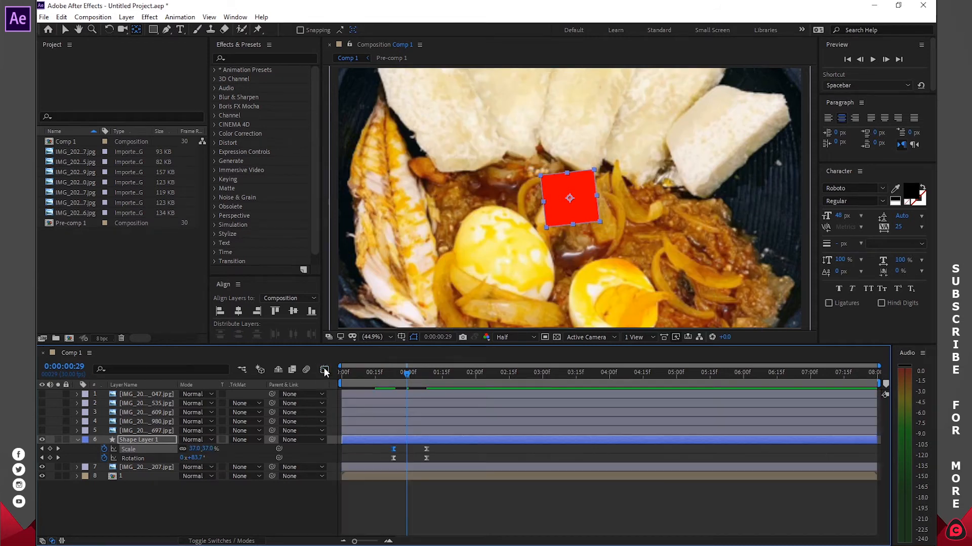
- Enable motion blur for Comp 1 and for its Shape Layer 1
click(223, 541)
click(261, 512)
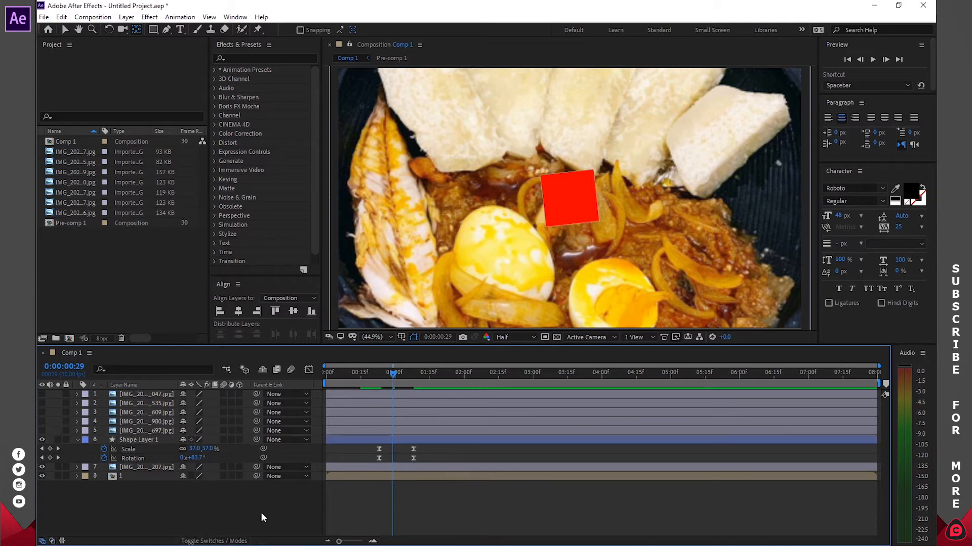
click(291, 370)
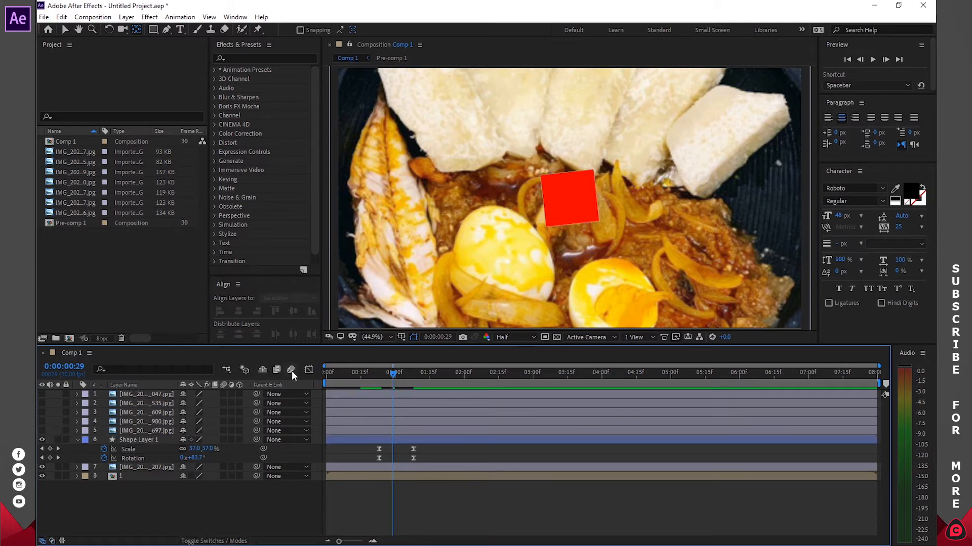
click(224, 440)
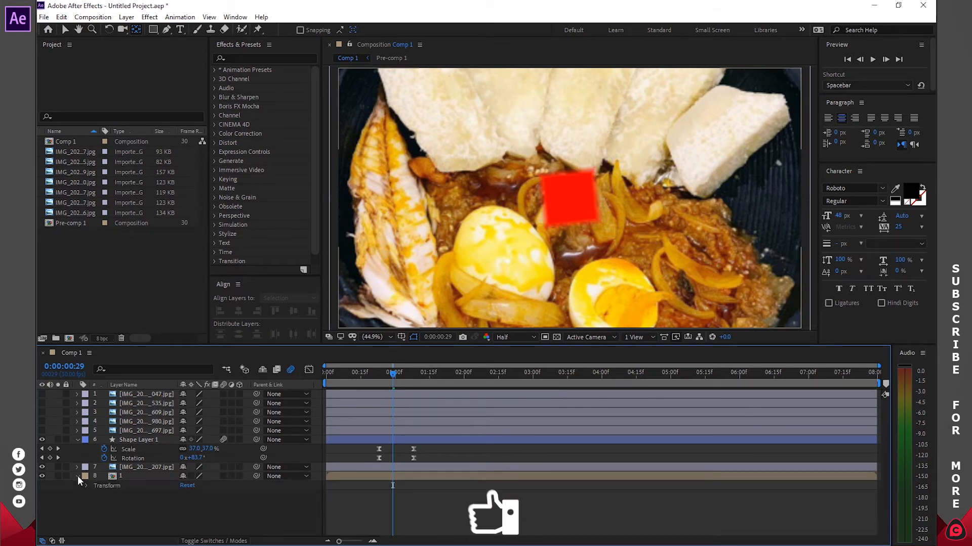
- Turn on motion blur for Shape Layer 1 inside the precomposed layer named 1, and return to Comp 1
double_click(122, 476)
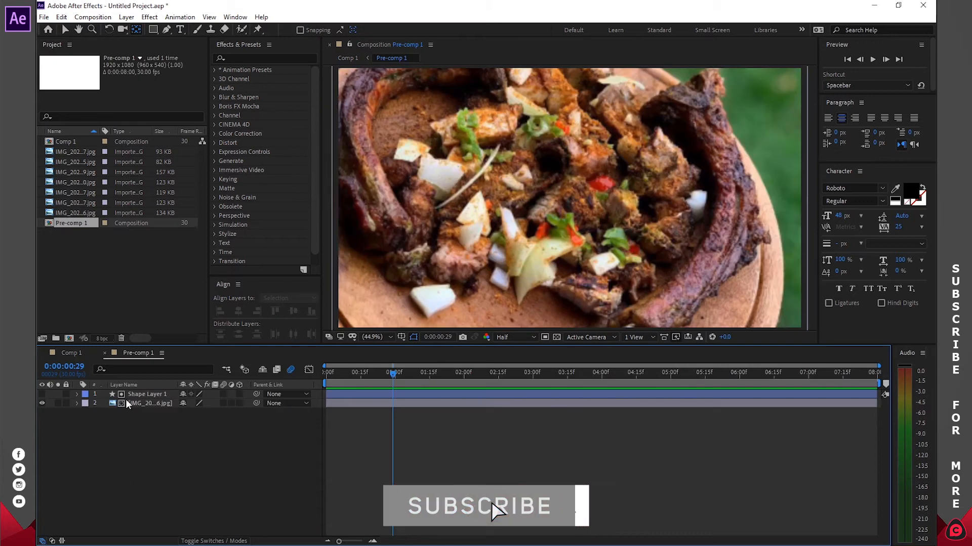
click(147, 394)
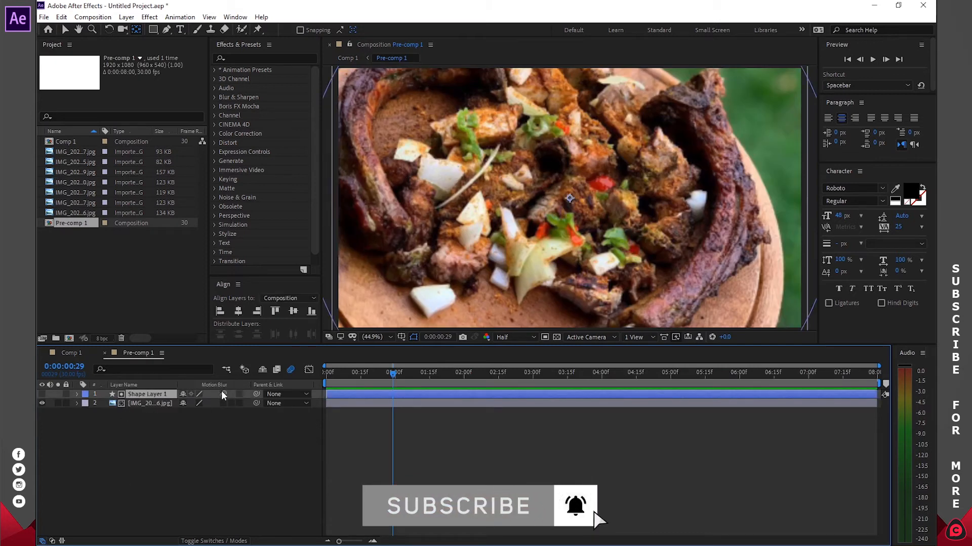
click(105, 353)
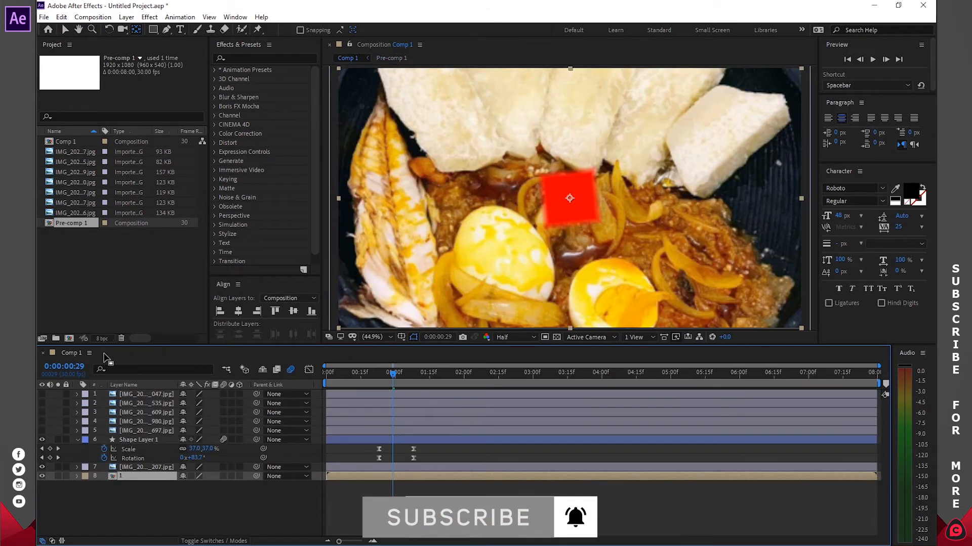
- Pre-compose Shape Layer 1 together with the IMG_20..._207.jpg layer directly beneath it
click(178, 519)
click(77, 440)
click(140, 438)
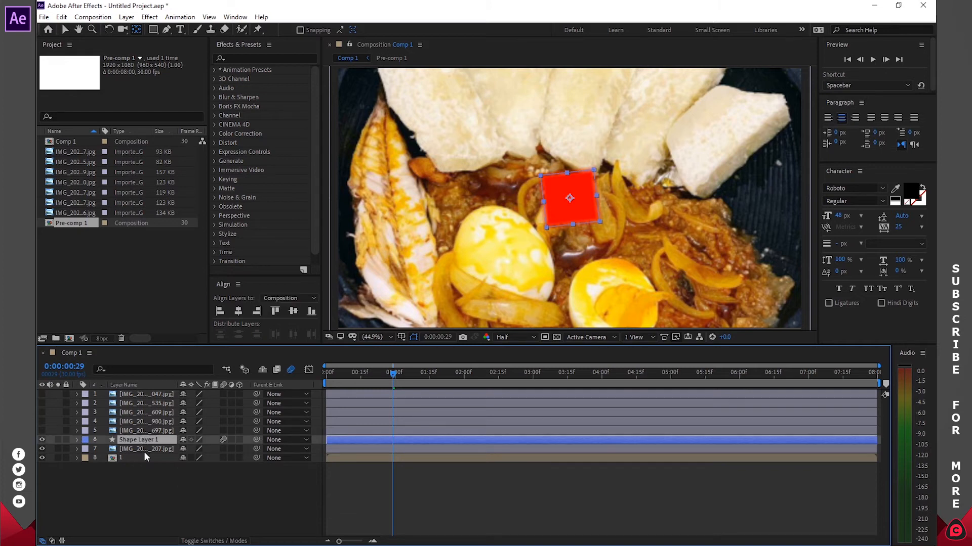
ctrl+click(144, 450)
right_click(145, 450)
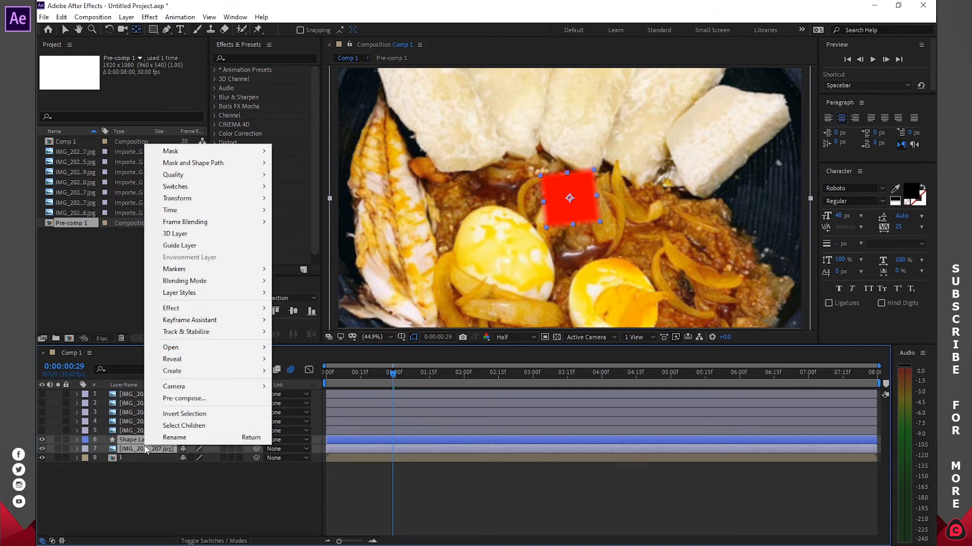
click(186, 398)
click(511, 350)
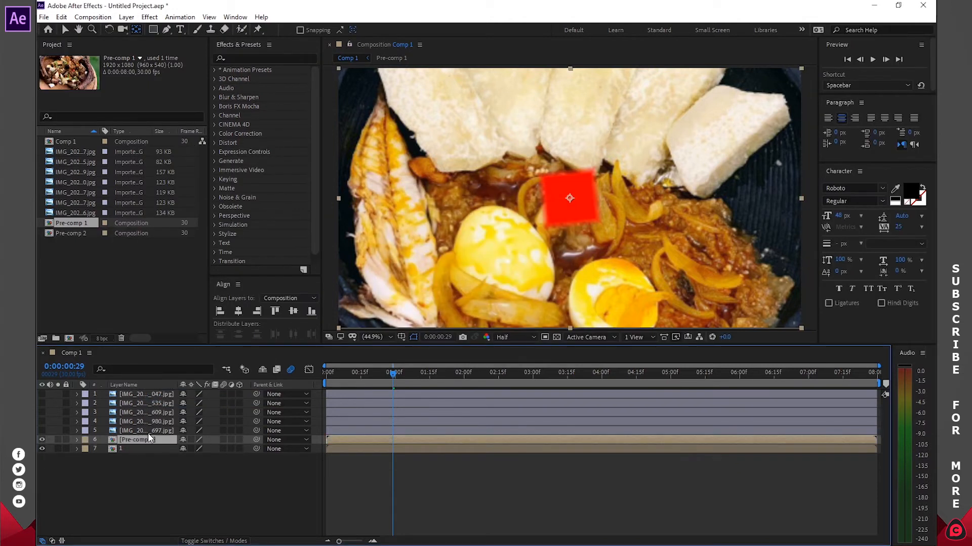
- Inside Pre-comp 2, set the IMG_20..._207.jpg layer's track matte to Alpha Matte "Shape Layer 1"
double_click(133, 439)
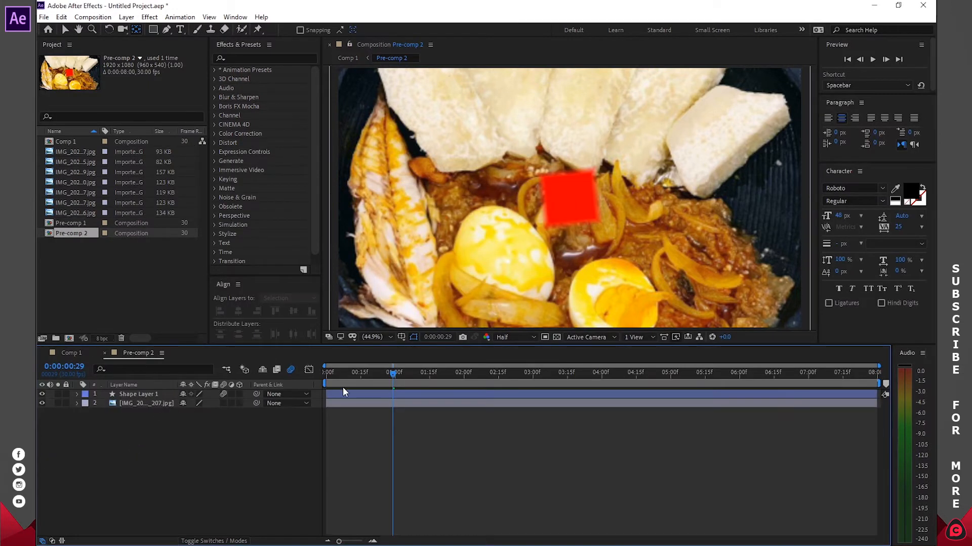
mouse_move(393, 373)
mouse_down()
mouse_move(339, 380)
mouse_move(430, 377)
mouse_move(382, 386)
mouse_up()
click(382, 392)
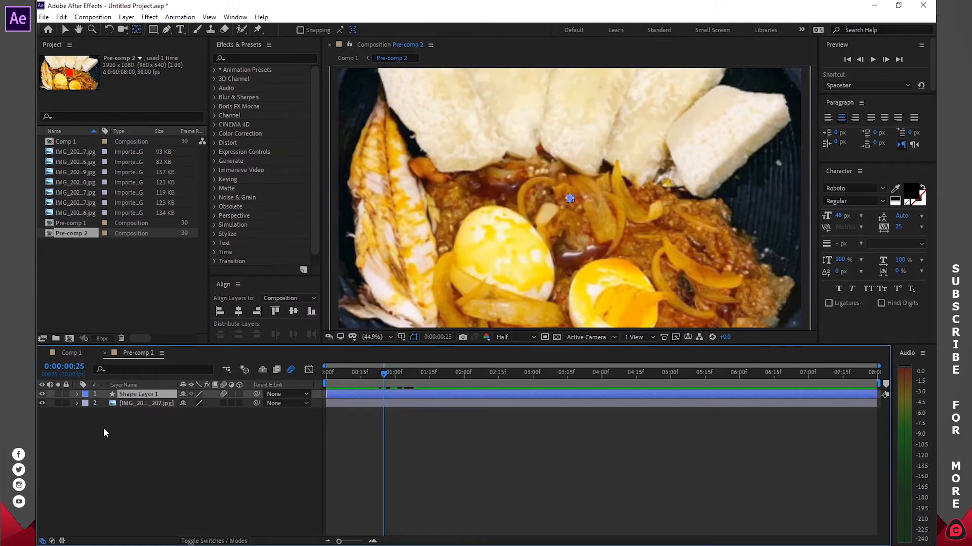
click(188, 542)
click(243, 403)
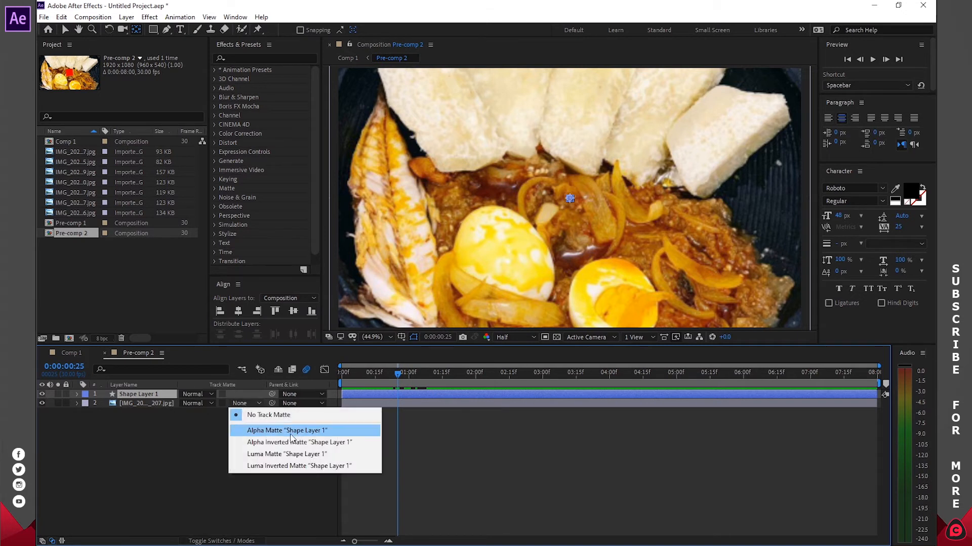
click(312, 431)
- Preview the matte reveal in Pre-comp 2 from 0:00:00:11 and examine the frame at 0:00:01:04
drag(396, 372, 369, 378)
key(space)
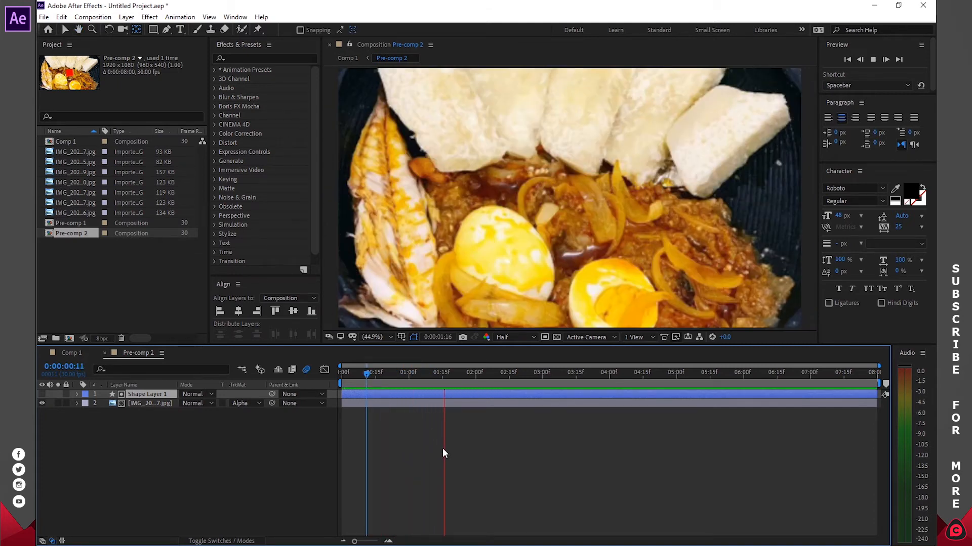
click(435, 442)
mouse_move(424, 371)
mouse_down()
mouse_move(406, 378)
mouse_move(418, 378)
mouse_up()
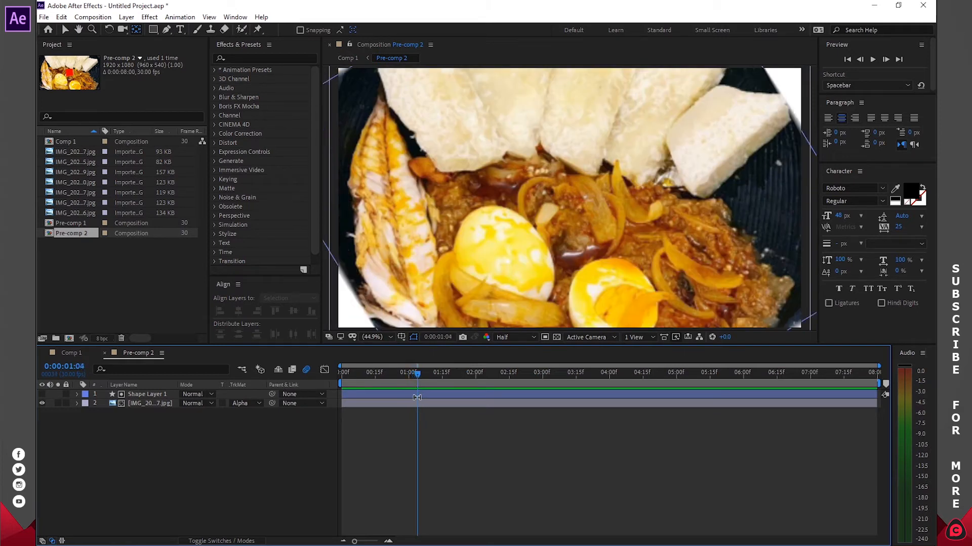
- Shorten the first Rotation keyframe's easing handle on Pre-comp 2's Shape Layer 1 in the value graph and preview the motion
click(151, 394)
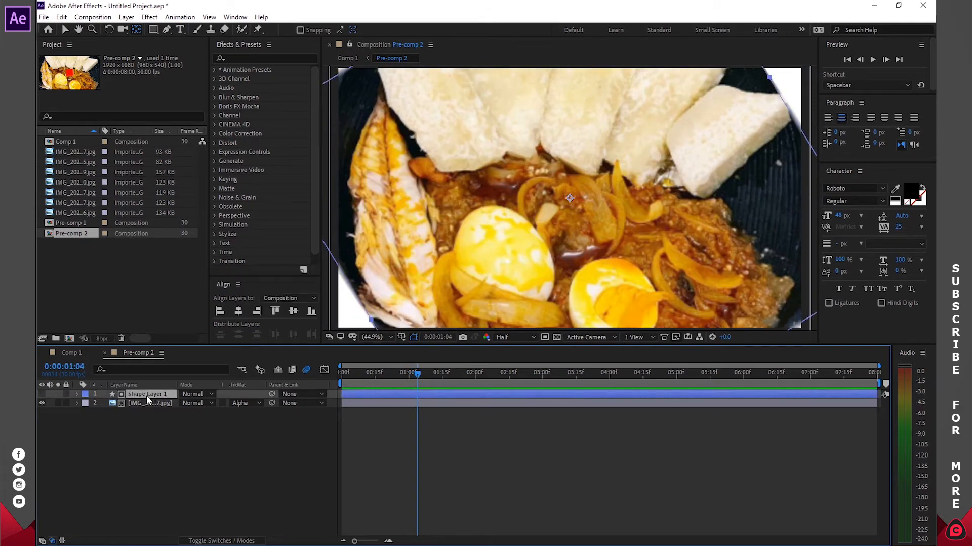
key(r)
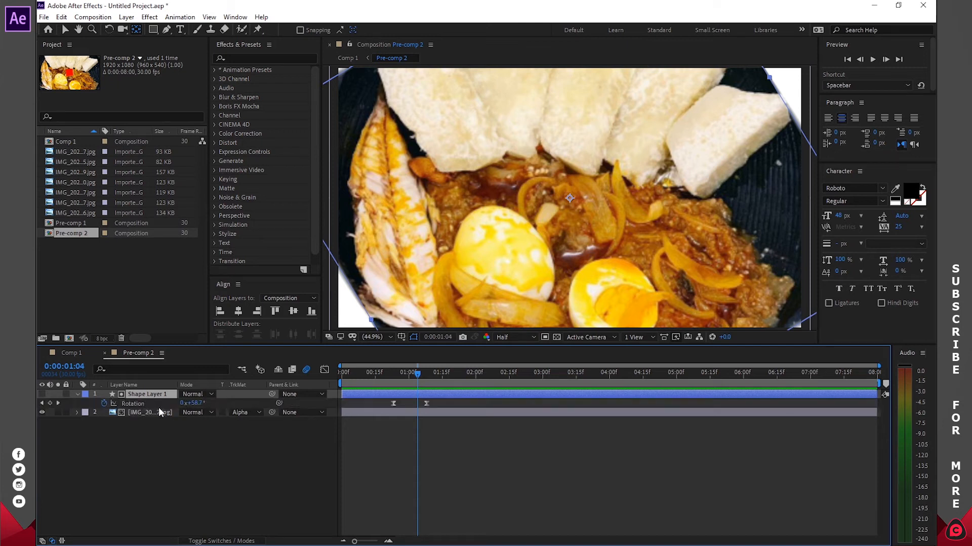
click(426, 404)
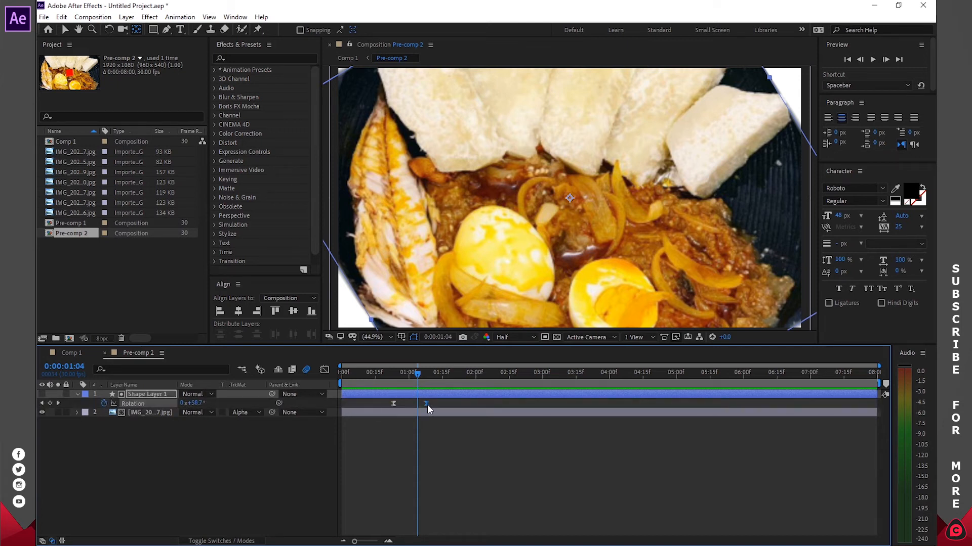
click(324, 371)
drag(424, 402, 406, 408)
key(space)
key(space)
click(324, 370)
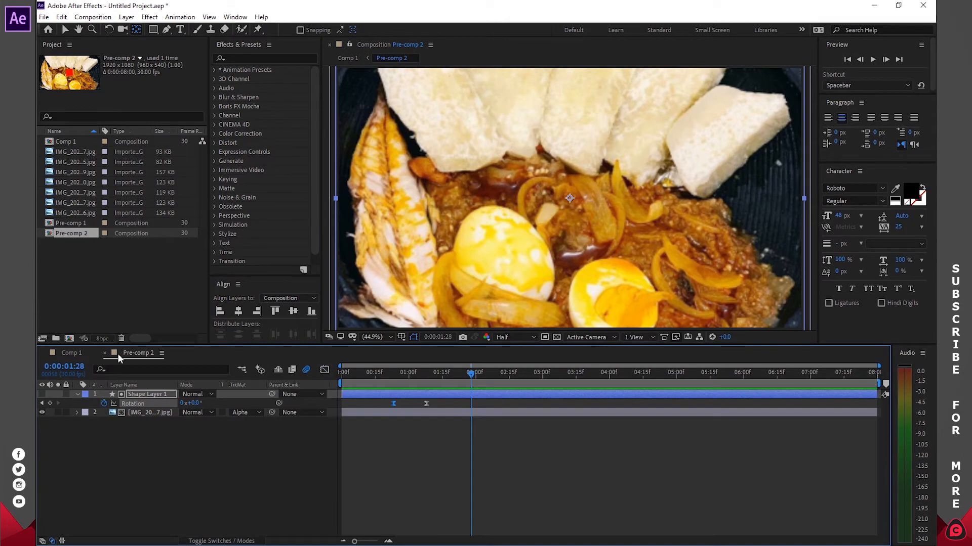
- Return to Comp 1 and make the IMG_20..._697.jpg layer visible
click(103, 353)
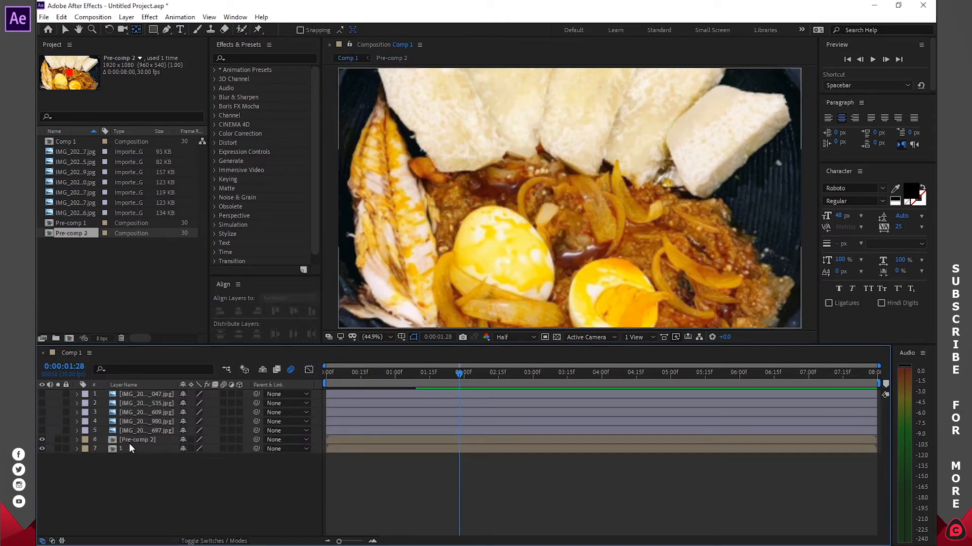
click(43, 430)
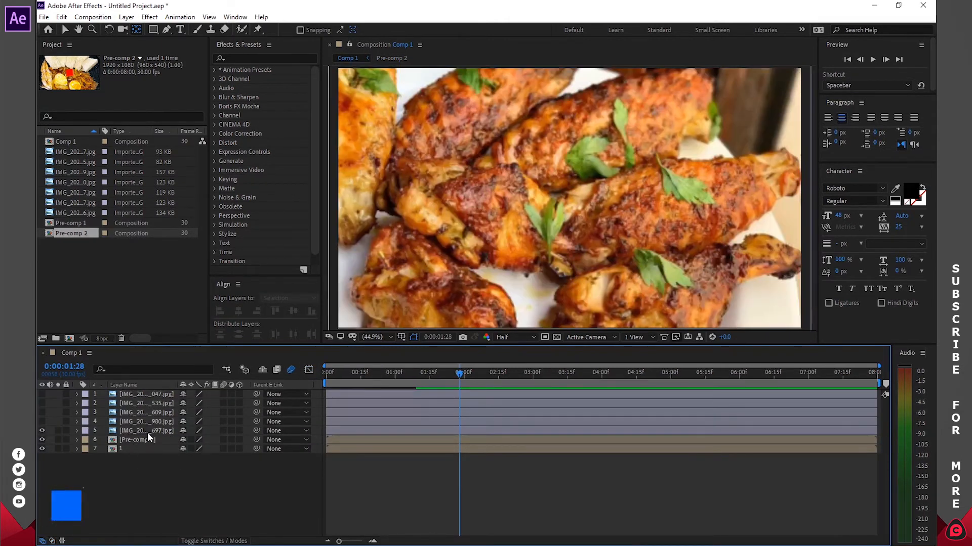
click(147, 432)
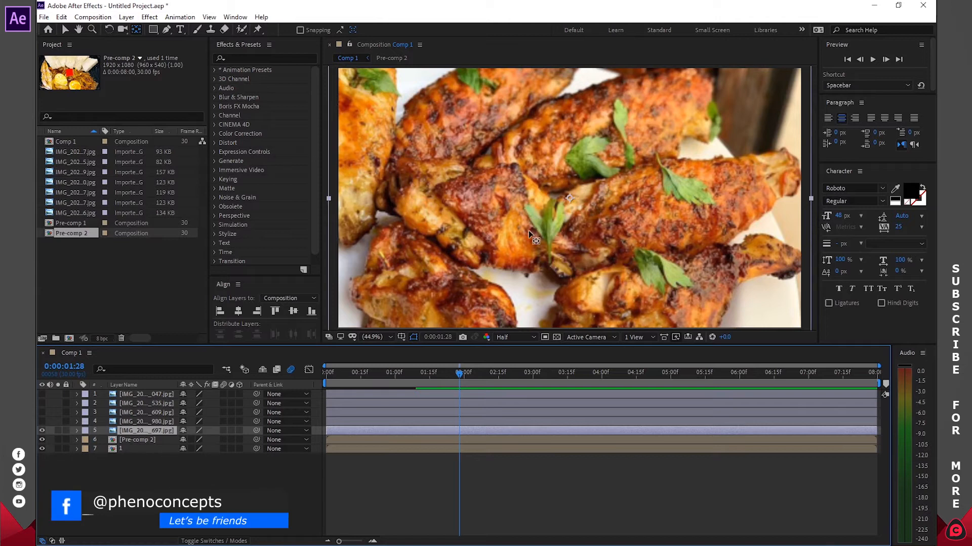
- Draw a red five-sided polygon as a new shape layer above the chicken photo, with an outer radius of about 298
click(153, 29)
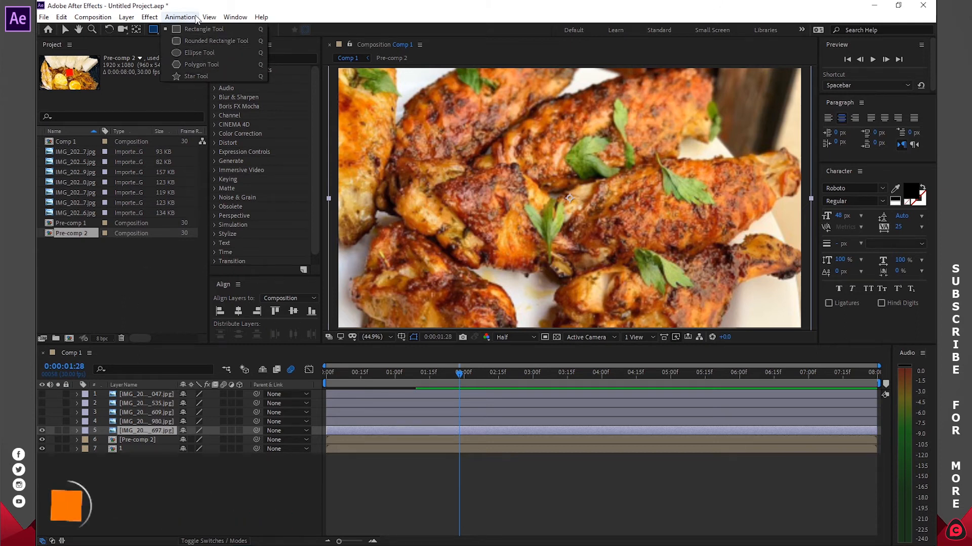
click(214, 64)
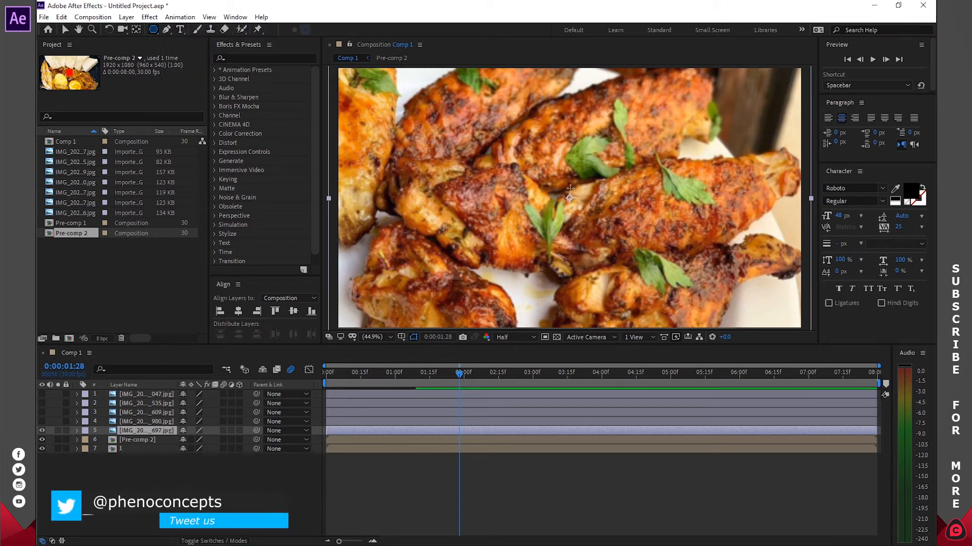
click(470, 460)
drag(499, 141, 553, 195)
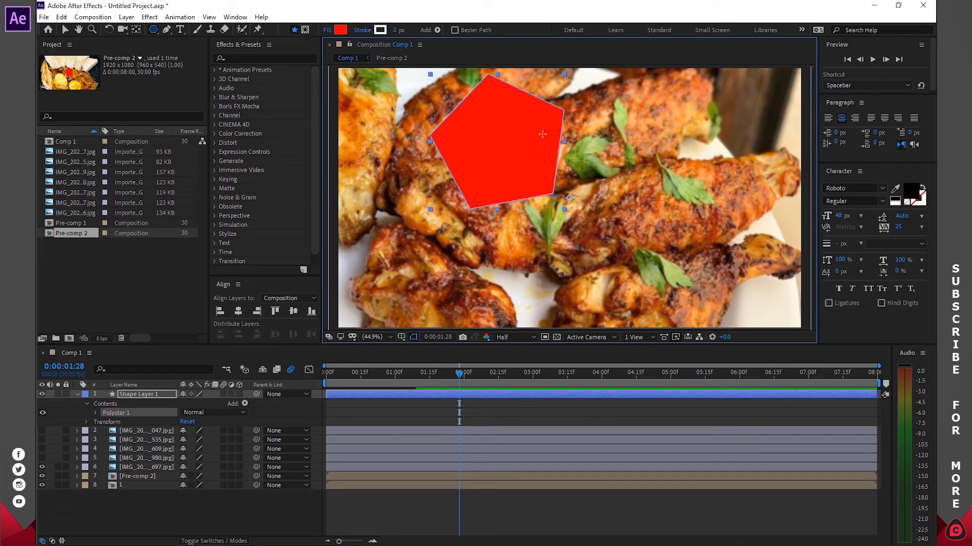
- Set the polygon's number of points to 3 in its polystar path to make it a triangle
click(95, 412)
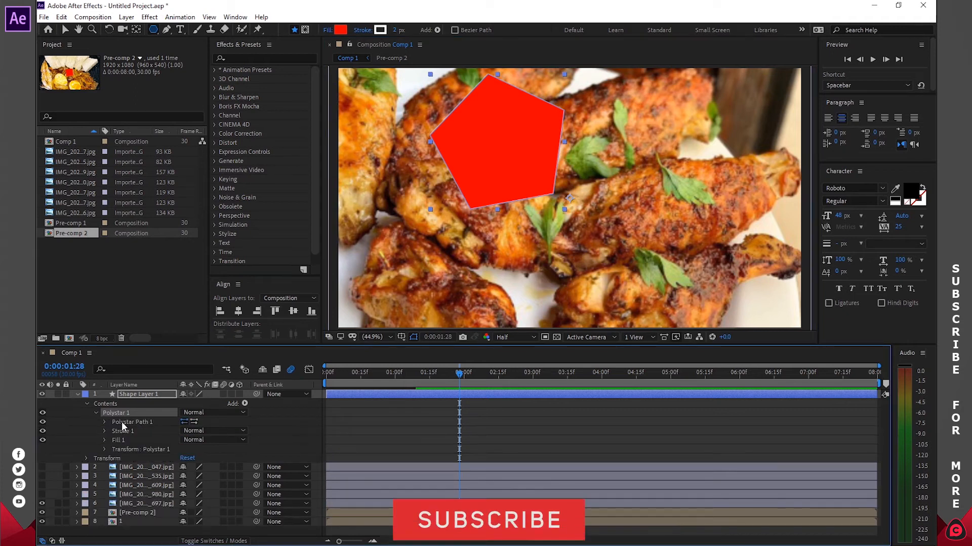
click(104, 422)
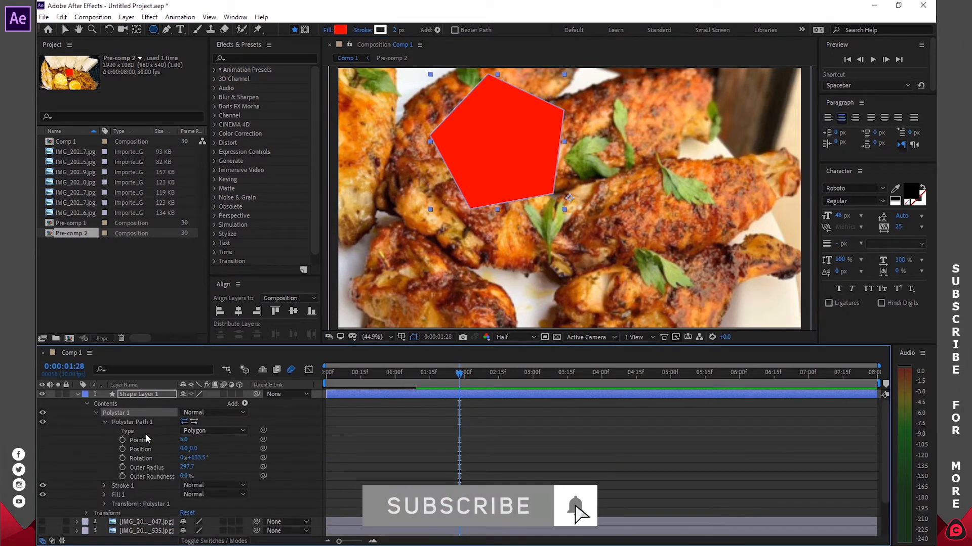
click(186, 441)
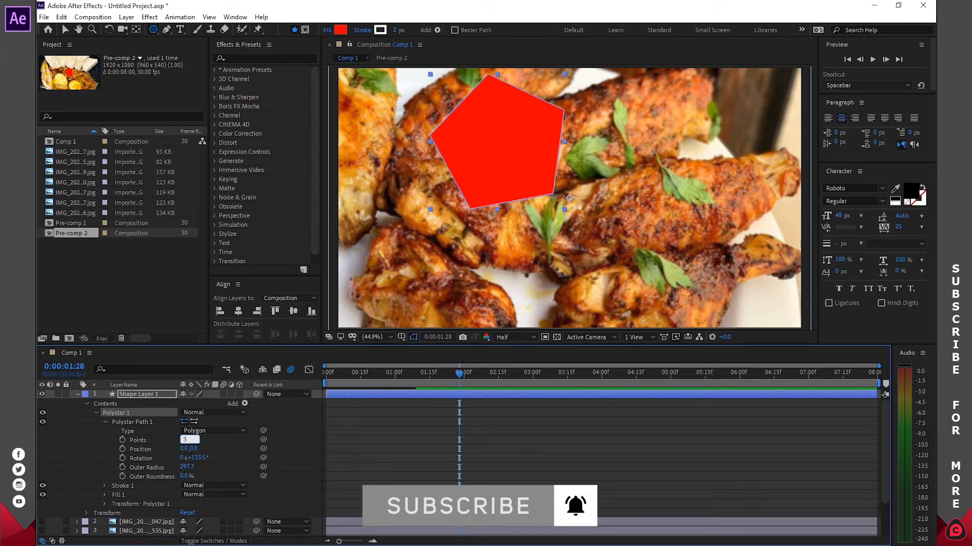
key(Return)
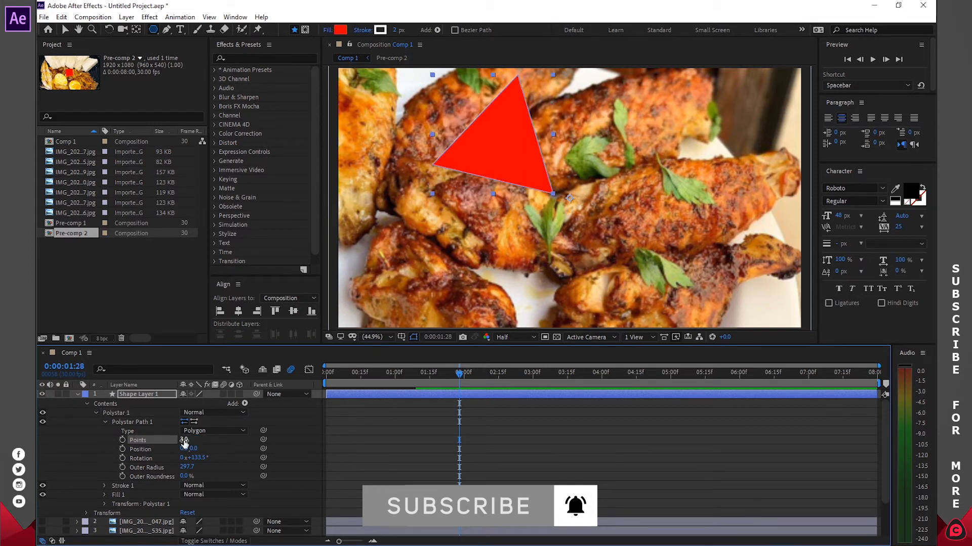
click(82, 398)
click(78, 395)
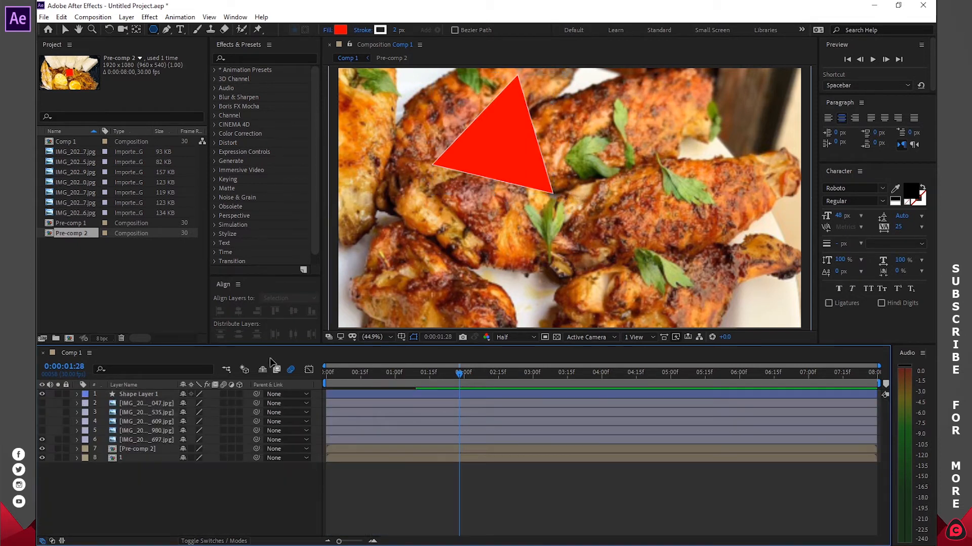
- Centre the red triangle horizontally and vertically in the composition
click(65, 29)
drag(517, 154, 554, 187)
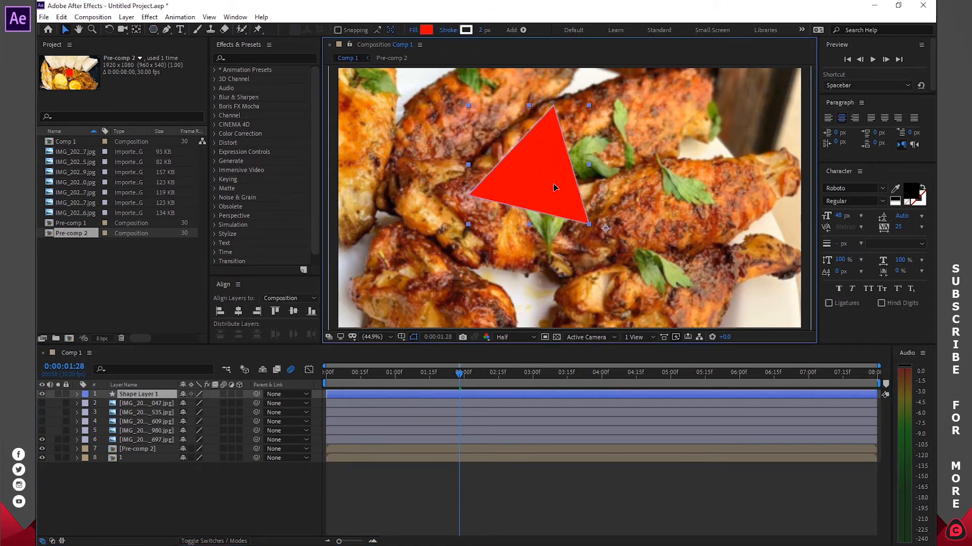
click(238, 311)
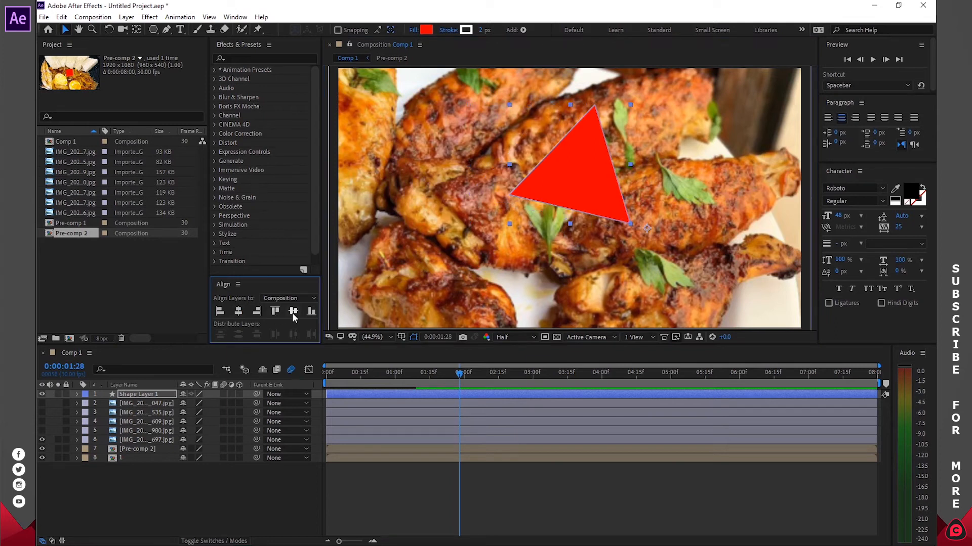
click(293, 311)
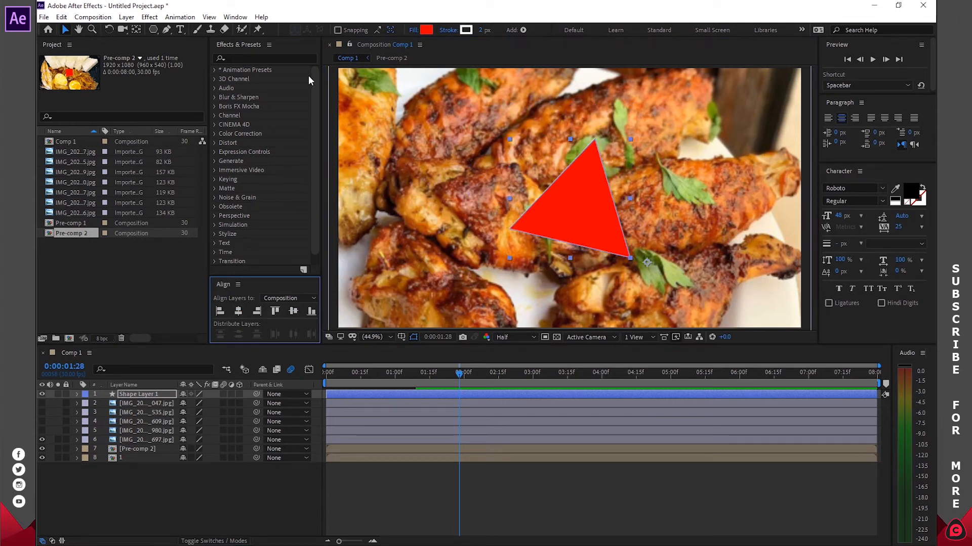
- Place the triangle layer directly above the IMG_20..._697.jpg layer and delete the four hidden photo layers
drag(434, 386, 462, 405)
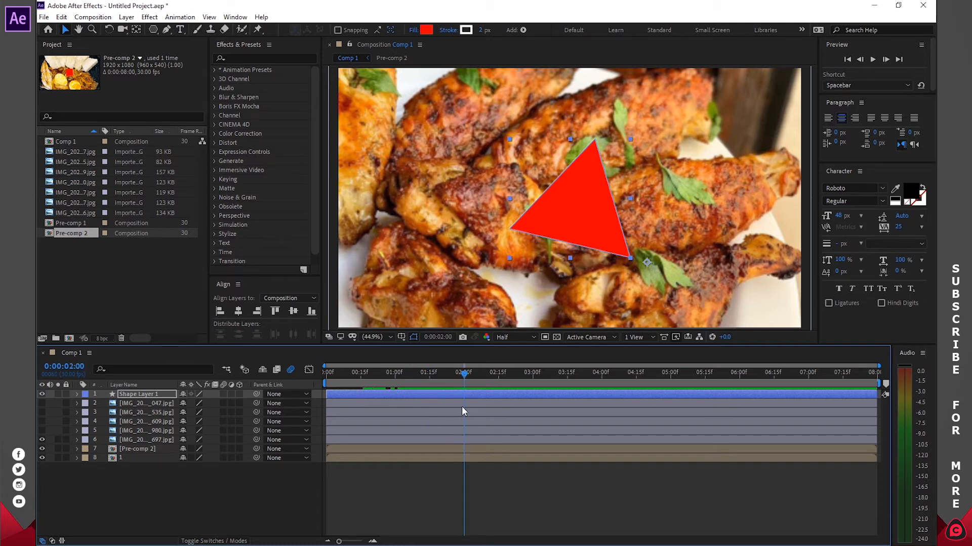
drag(135, 392, 136, 436)
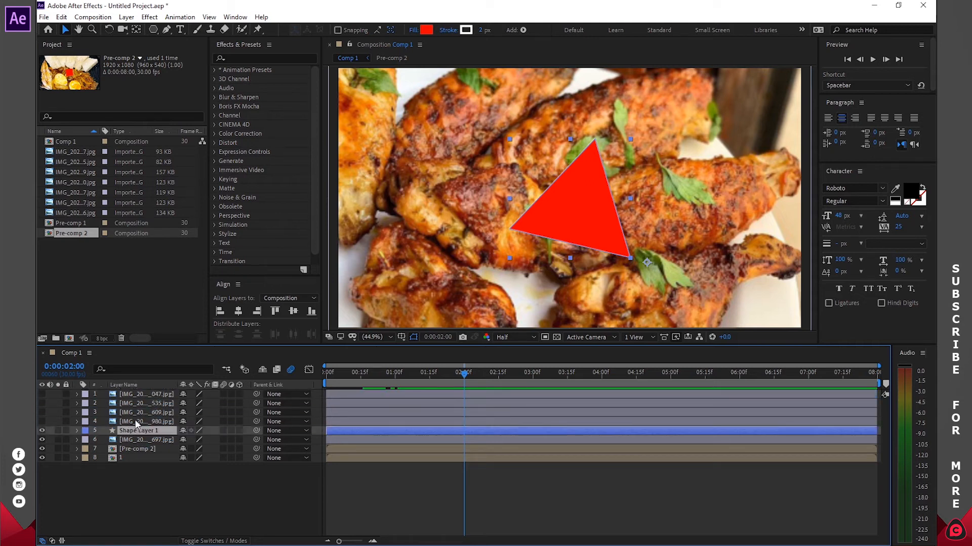
click(135, 422)
shift+click(135, 397)
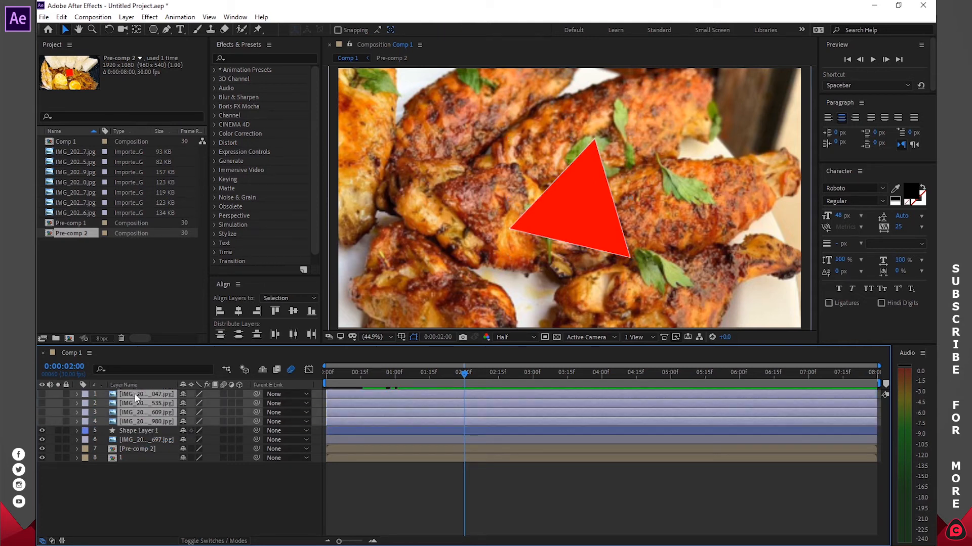
key(Delete)
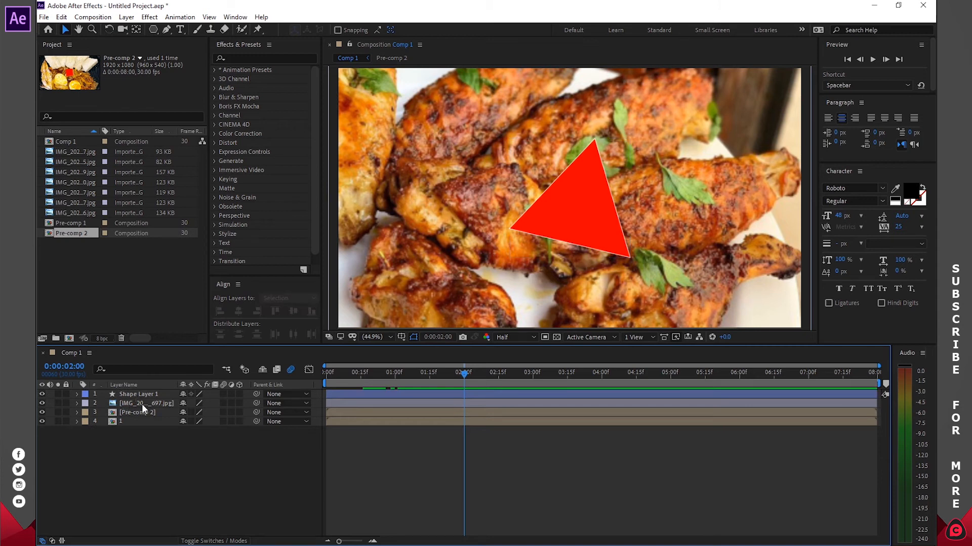
- Add a Scale keyframe of 0% to the triangle's Shape Layer 1 at 0:00:02:00
click(473, 397)
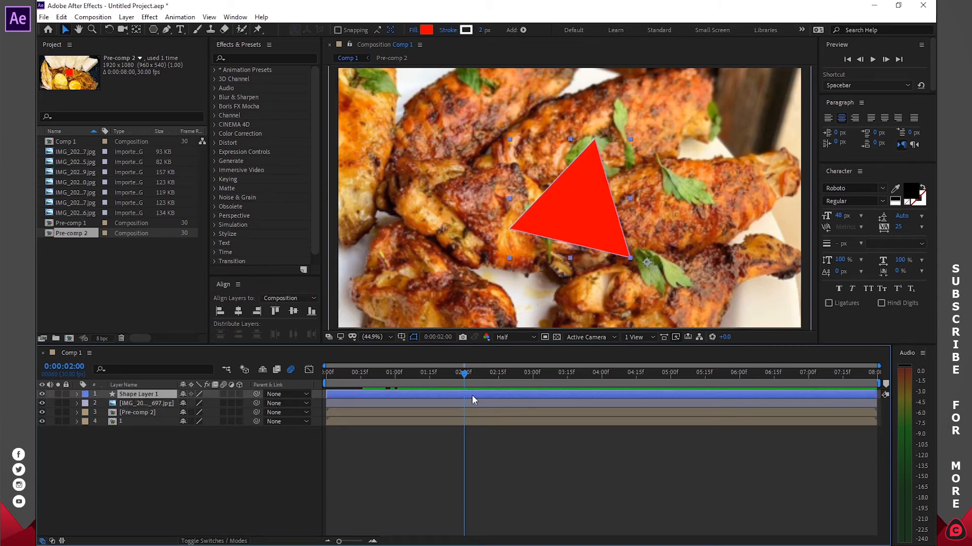
key(s)
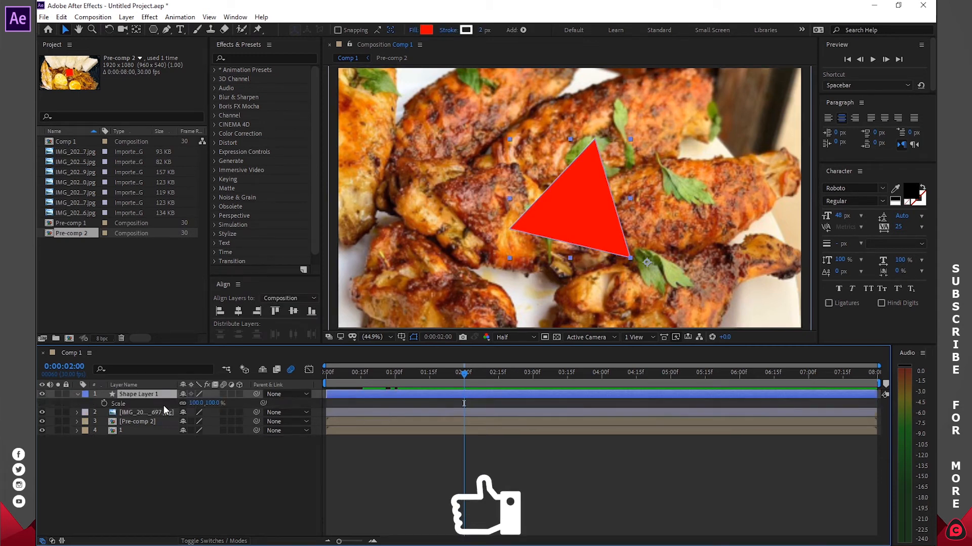
click(104, 403)
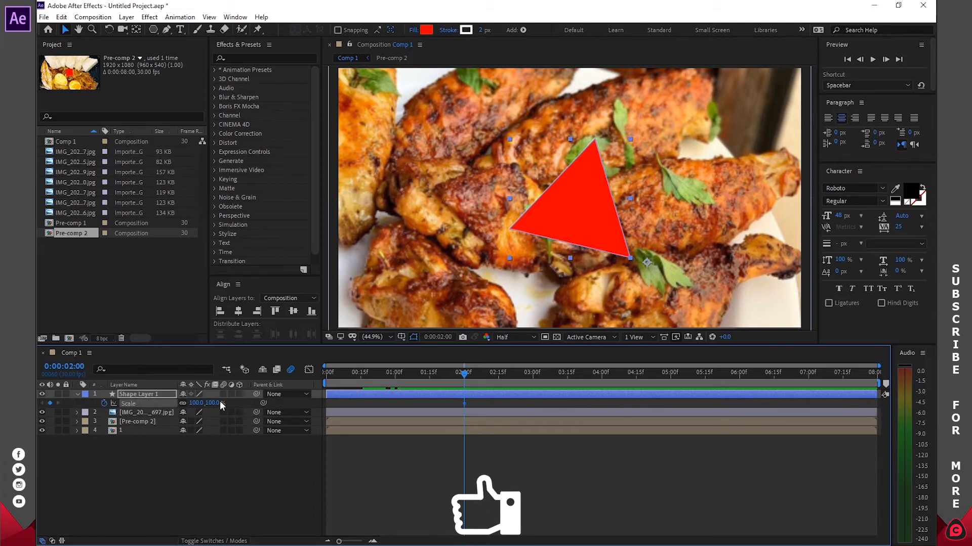
click(196, 403)
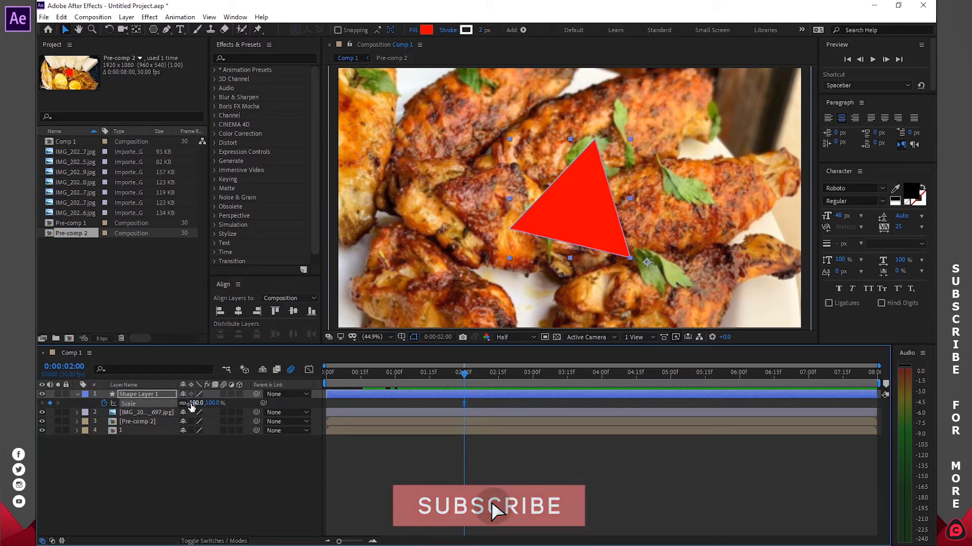
text(0)
key(Return)
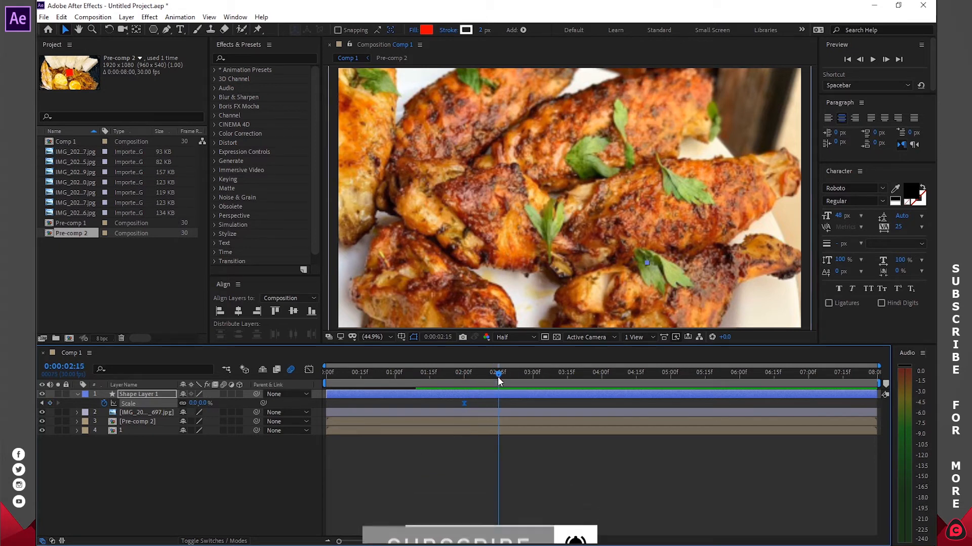
- Move the triangle's anchor point to its centre and set its Scale to 1053% at 0:00:02:15 so it fills the frame
drag(192, 403, 220, 410)
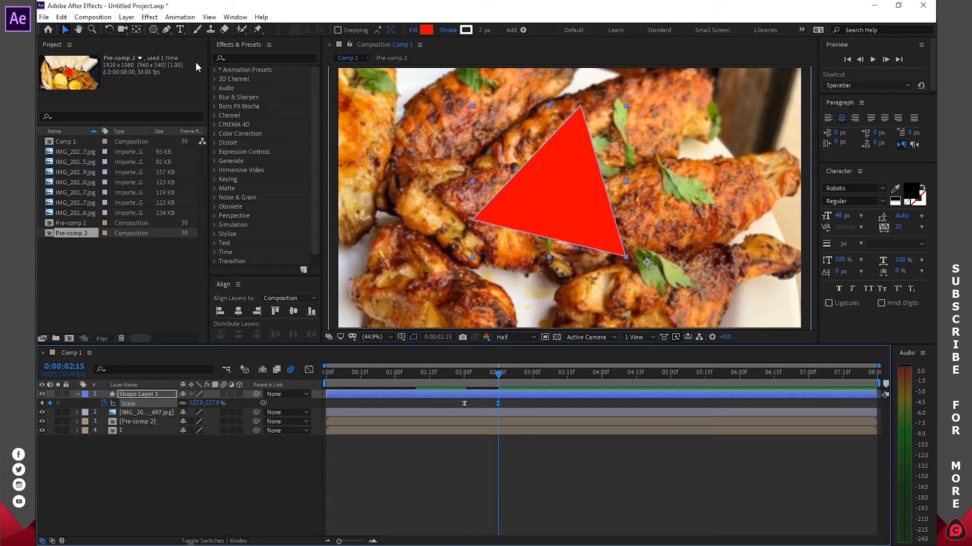
click(135, 32)
drag(646, 262, 549, 181)
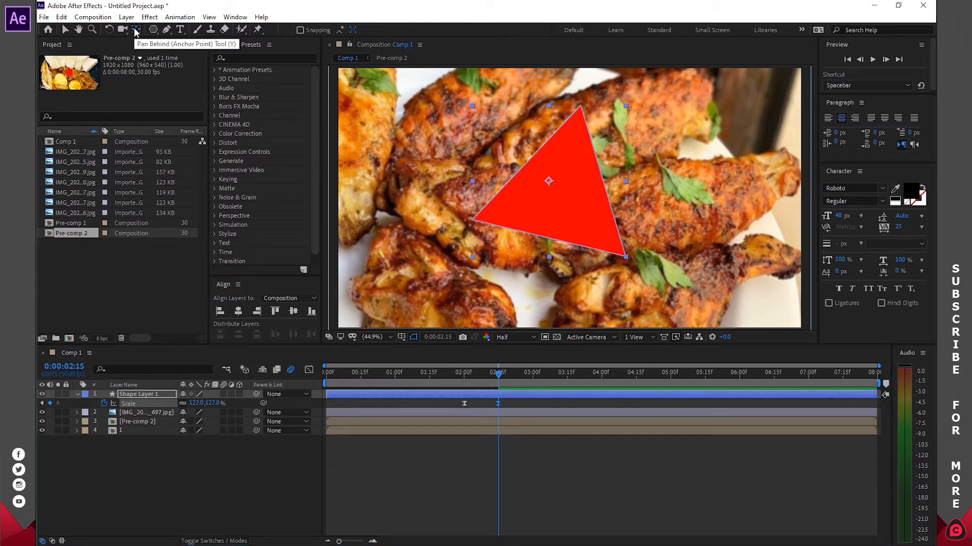
drag(208, 404, 739, 431)
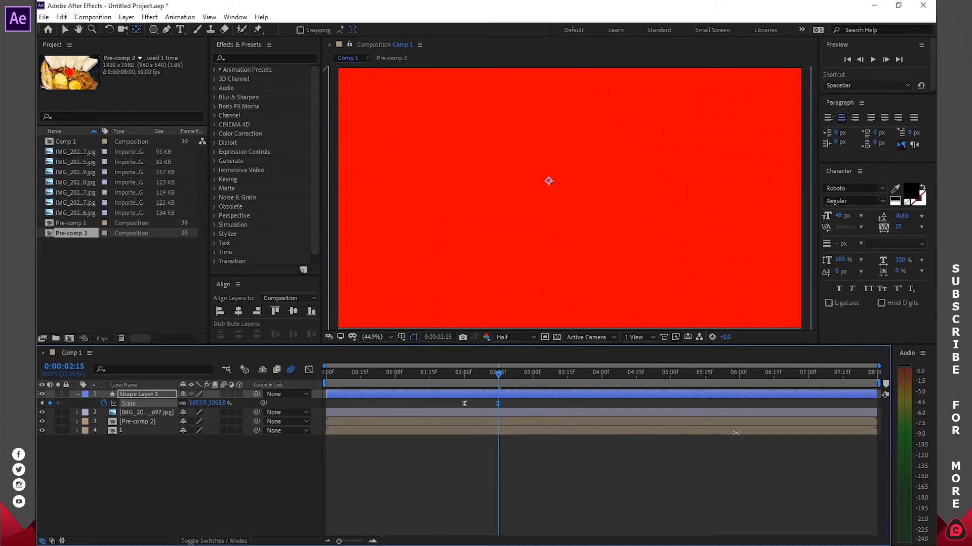
- Keyframe the triangle's Rotation from -90° at 0:00:02:00 to 0° at 0:00:02:15 and preview the motion
key(r)
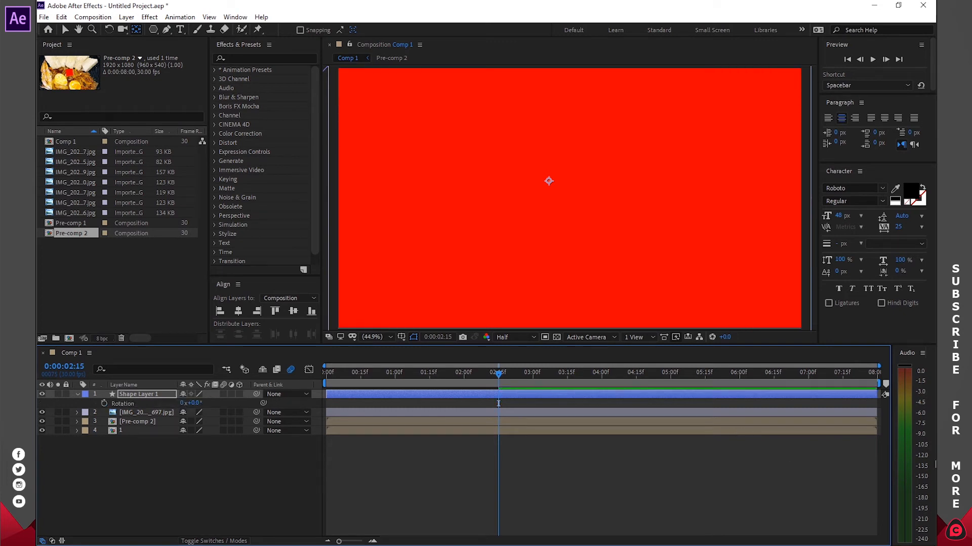
click(104, 404)
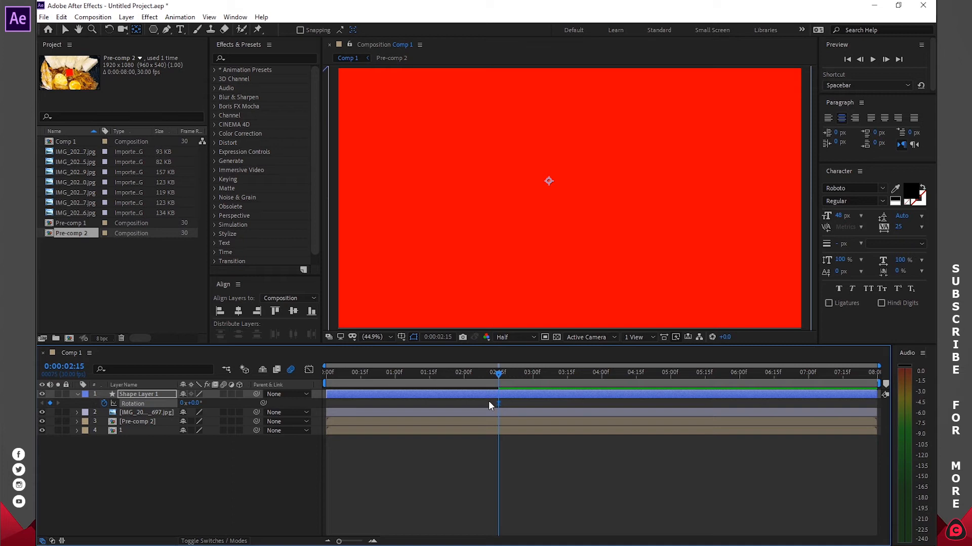
key(shift+s)
drag(497, 374, 464, 374)
click(195, 413)
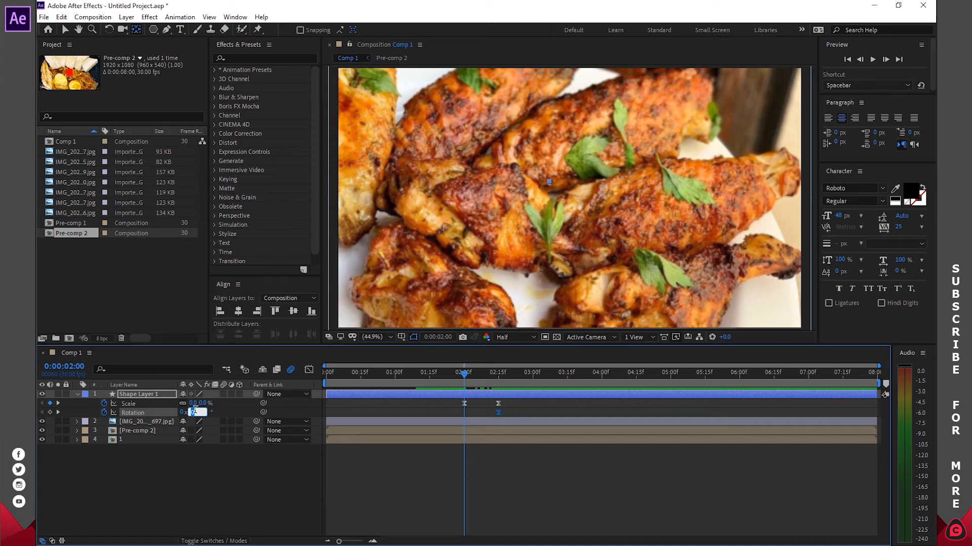
key(Return)
mouse_move(464, 377)
mouse_down()
mouse_move(501, 375)
mouse_move(457, 375)
mouse_up()
key(space)
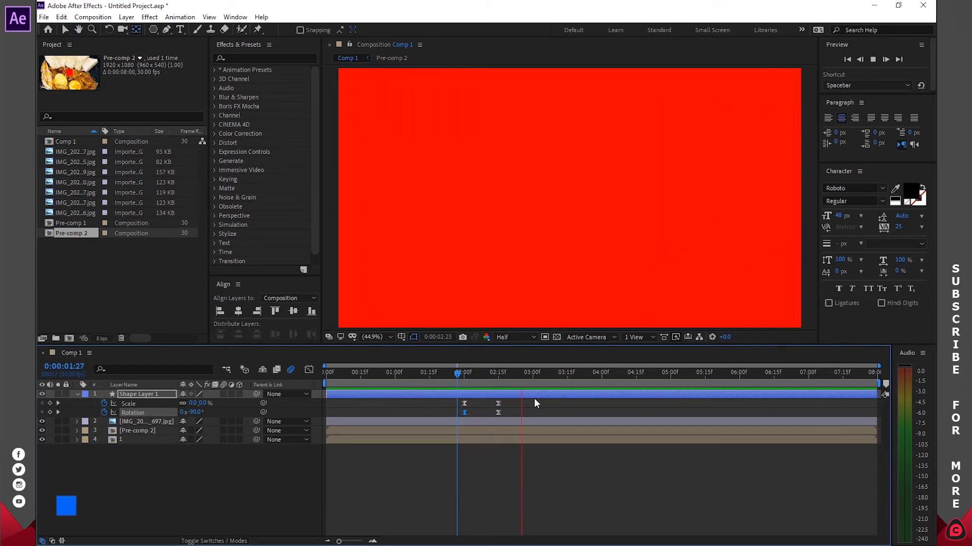
- Add Position keyframes holding the triangle's current placement at 0:00:02:07 and 0:00:02:15
click(472, 375)
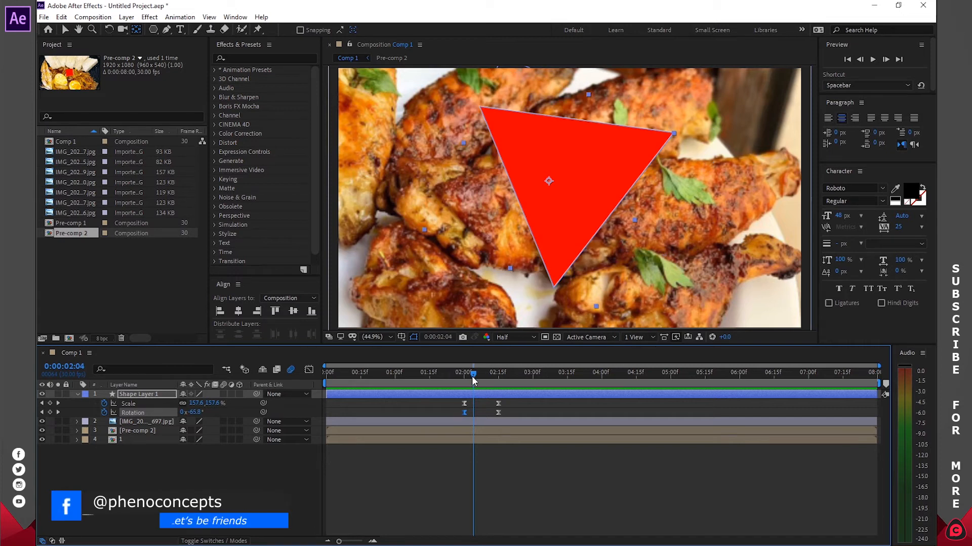
click(471, 376)
drag(472, 376, 481, 374)
key(p)
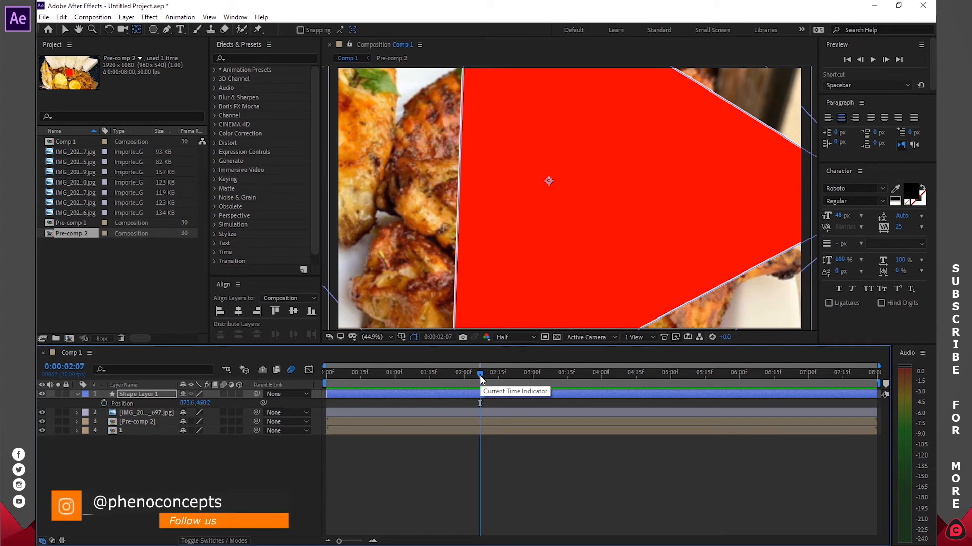
click(104, 404)
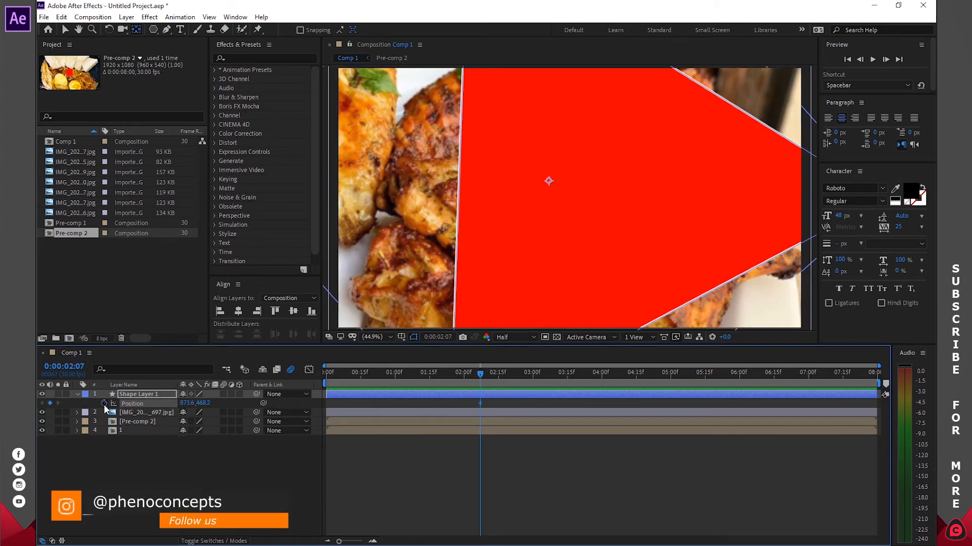
click(494, 375)
drag(494, 377, 498, 377)
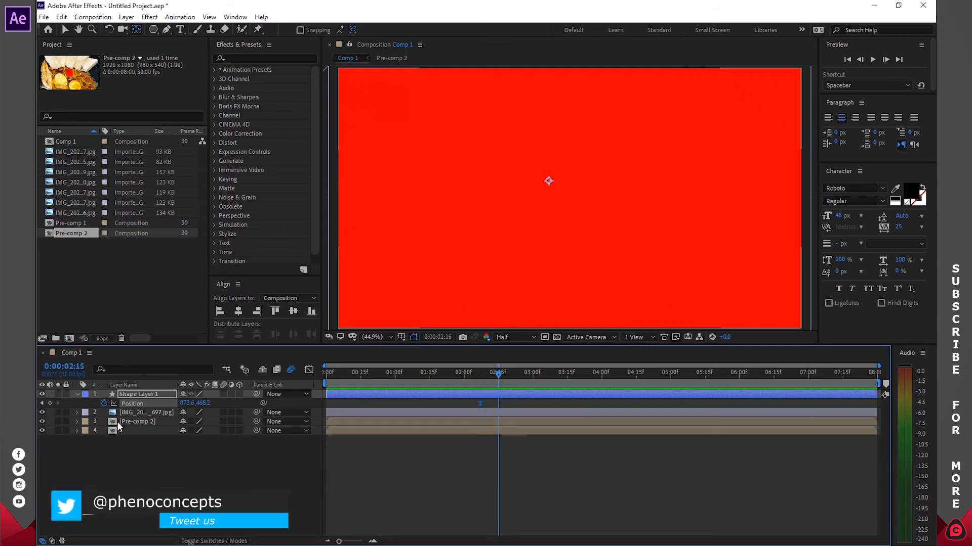
click(49, 403)
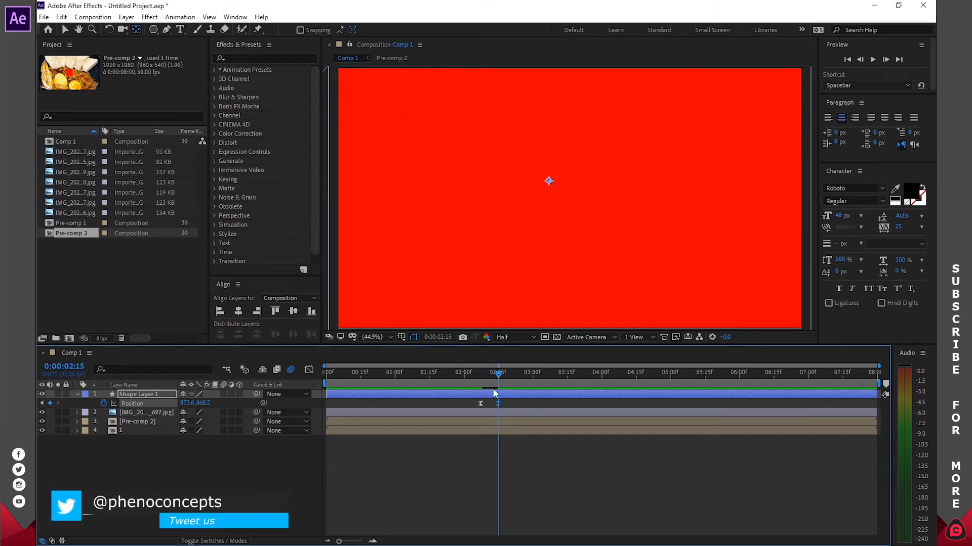
- Set the triangle's first Position keyframe to 779.6, 501.2 and move it to 0:00:02:00, in line with the Scale and Rotation keyframes
drag(498, 373, 475, 380)
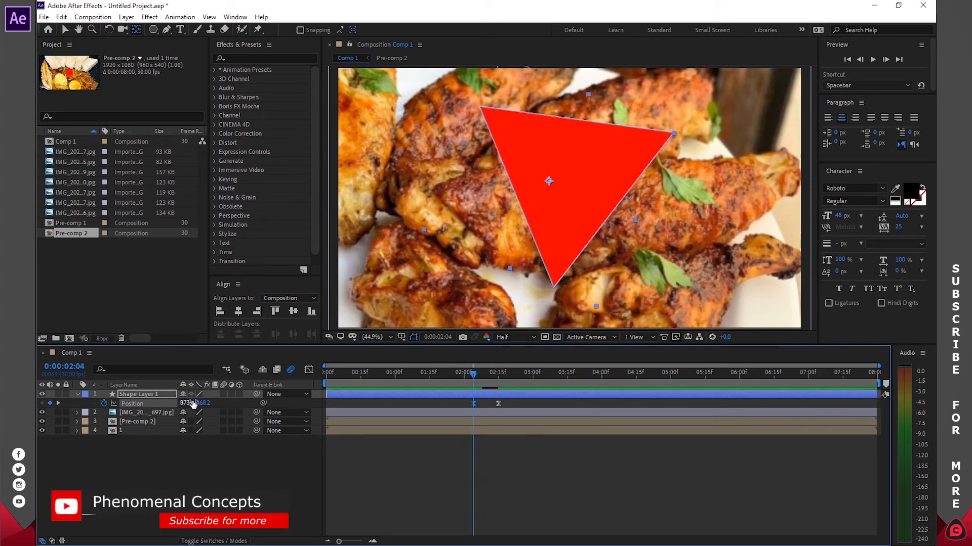
drag(192, 403, 216, 404)
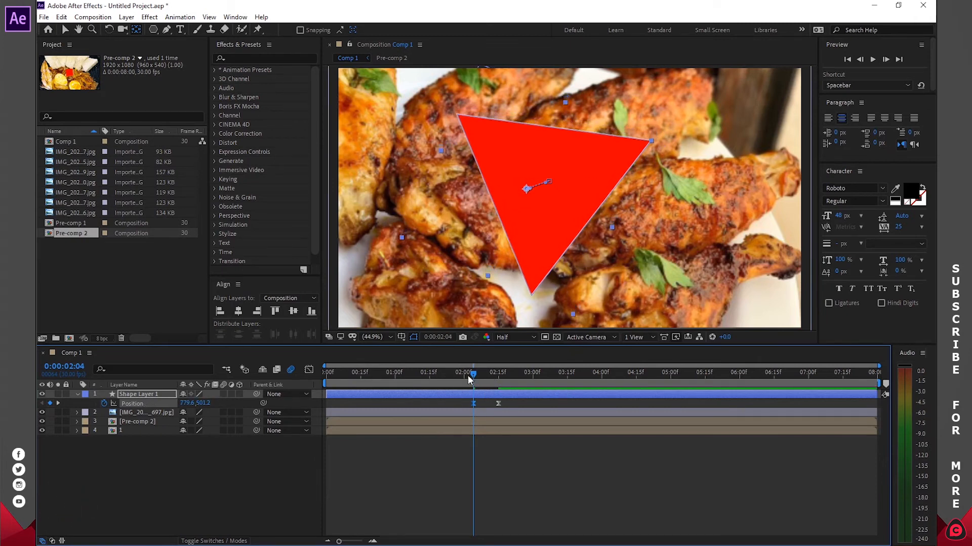
key(p)
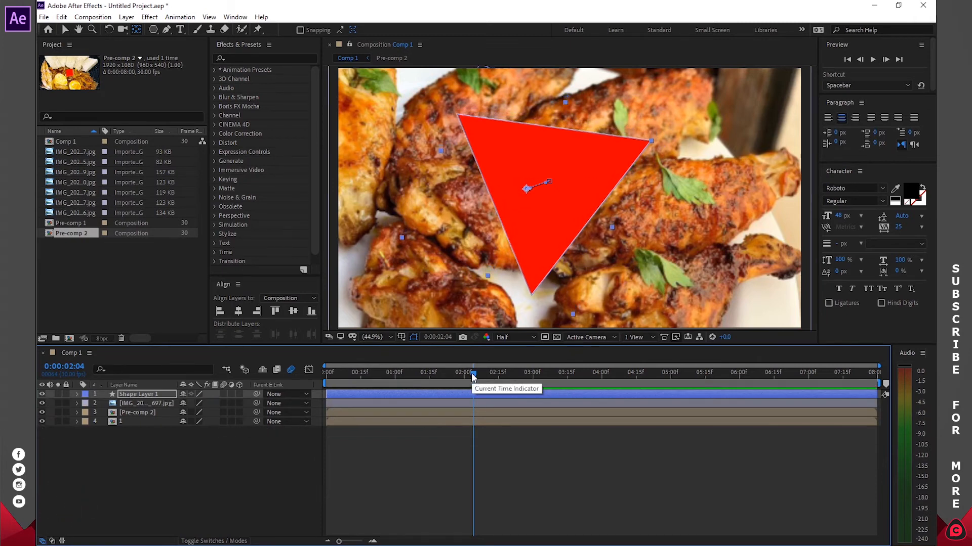
key(u)
drag(473, 377, 464, 403)
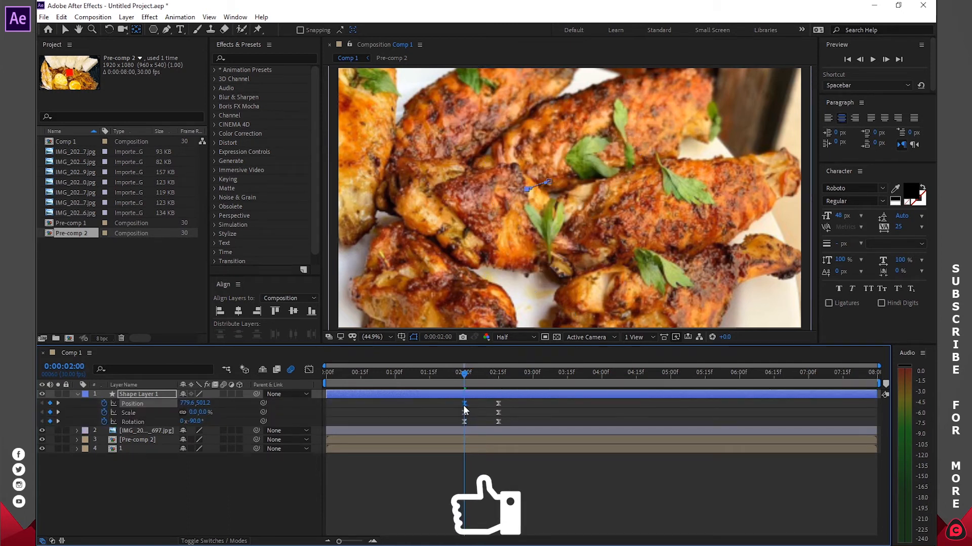
- Preview the triangle's combined position, scale and rotation animation from before 0:00:02:00 up to 0:00:03:00
drag(464, 377, 444, 374)
click(532, 419)
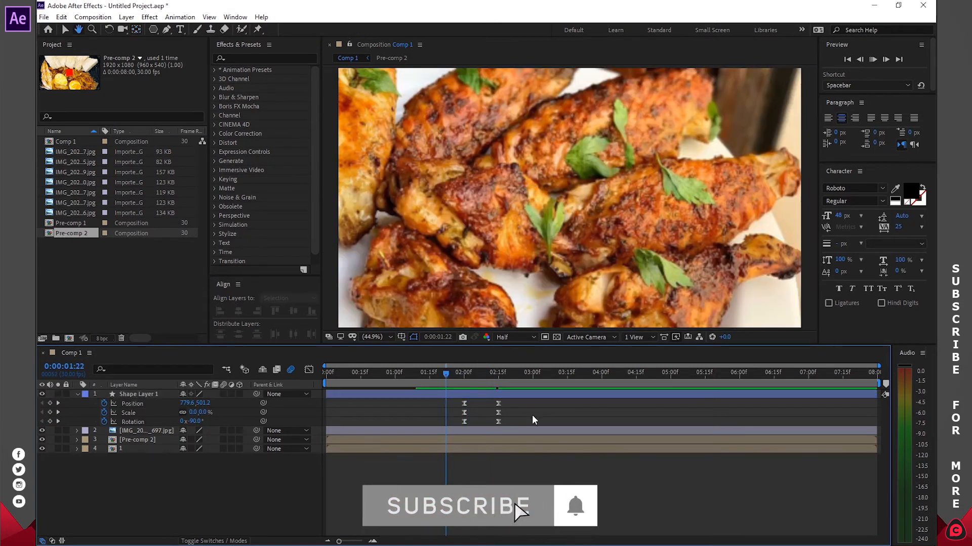
key(space)
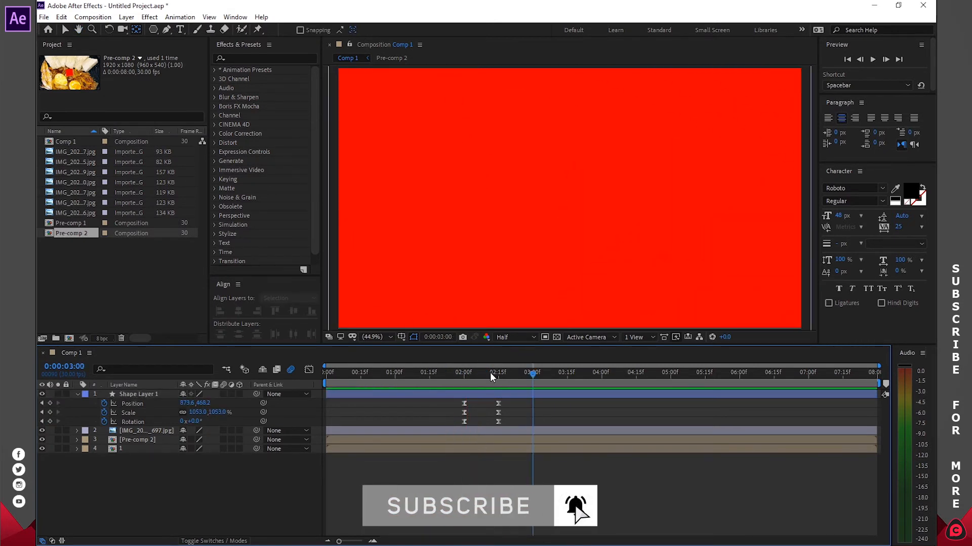
drag(490, 373, 534, 379)
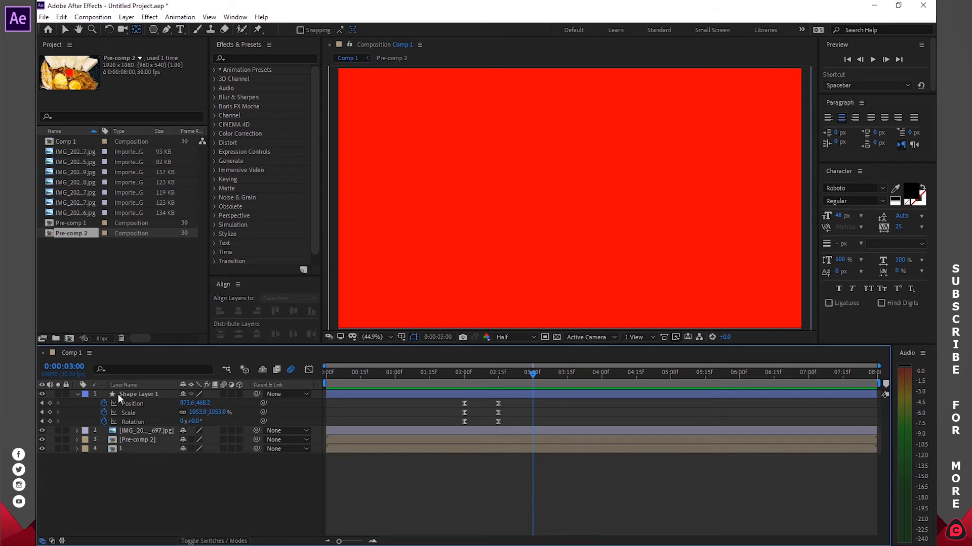
- Pre-compose Shape Layer 1 and the IMG_20..._697.jpg layer together as Pre-comp 3
click(78, 394)
click(138, 394)
shift+click(142, 403)
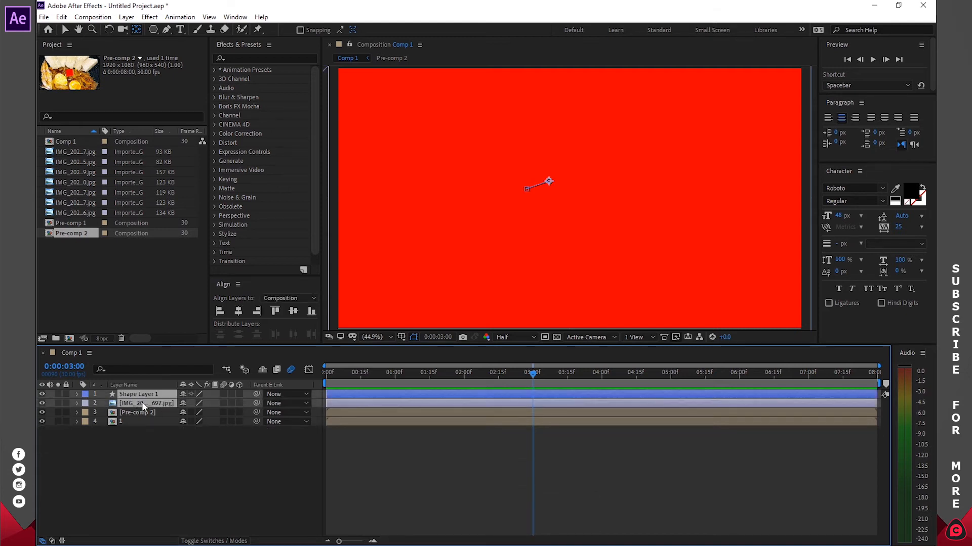
right_click(142, 402)
click(200, 352)
key(Return)
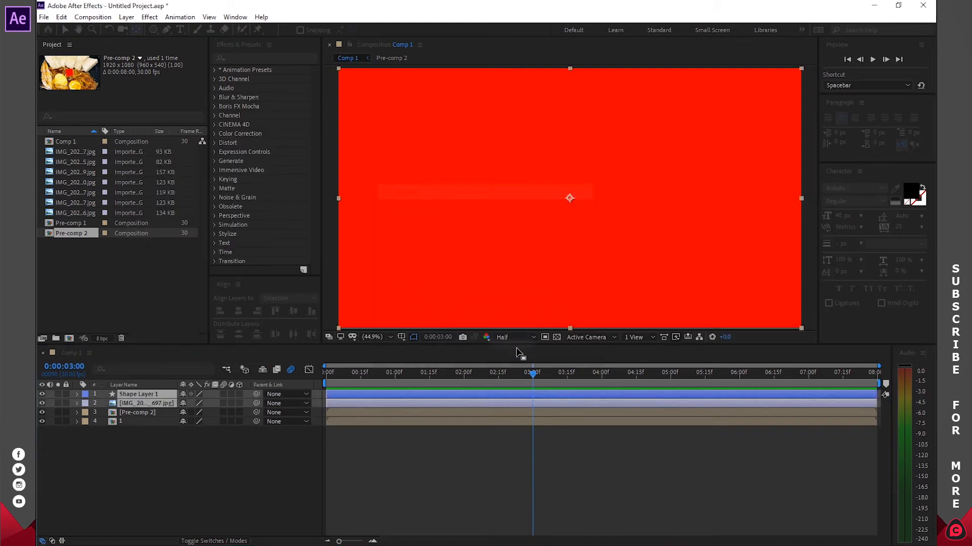
click(180, 457)
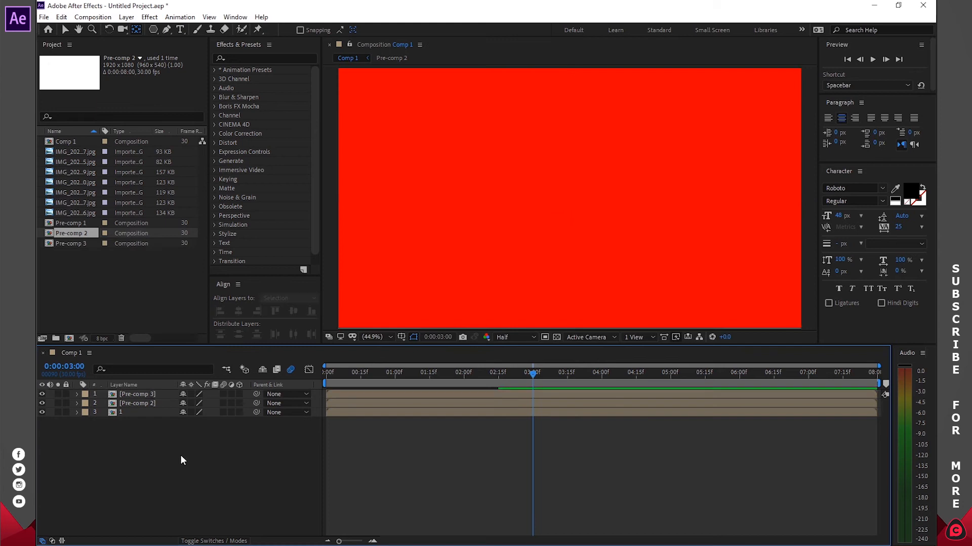
- Rename the Pre-comp 2 layer as 2 and the Pre-comp 3 layer as 3 in Comp 1
click(135, 404)
key(Return)
text(2)
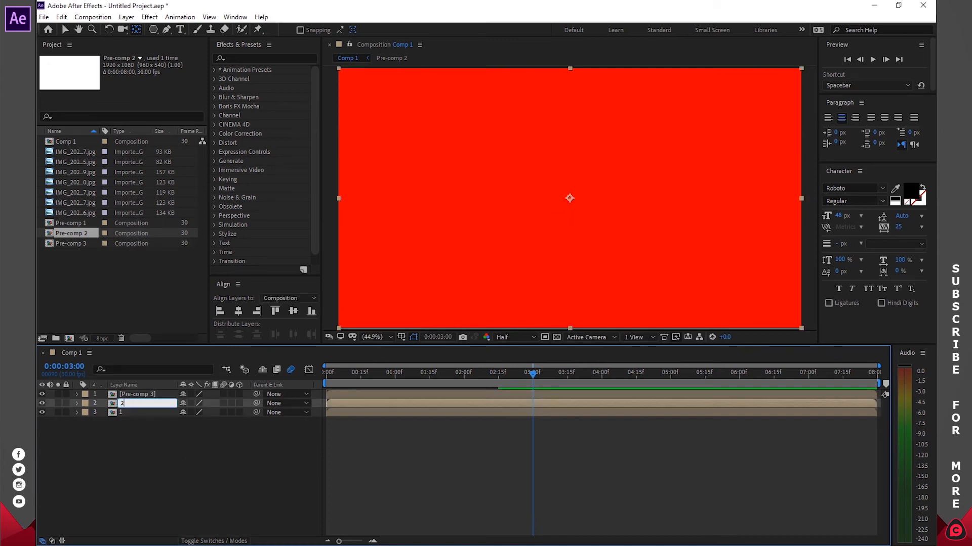
click(129, 393)
key(Return)
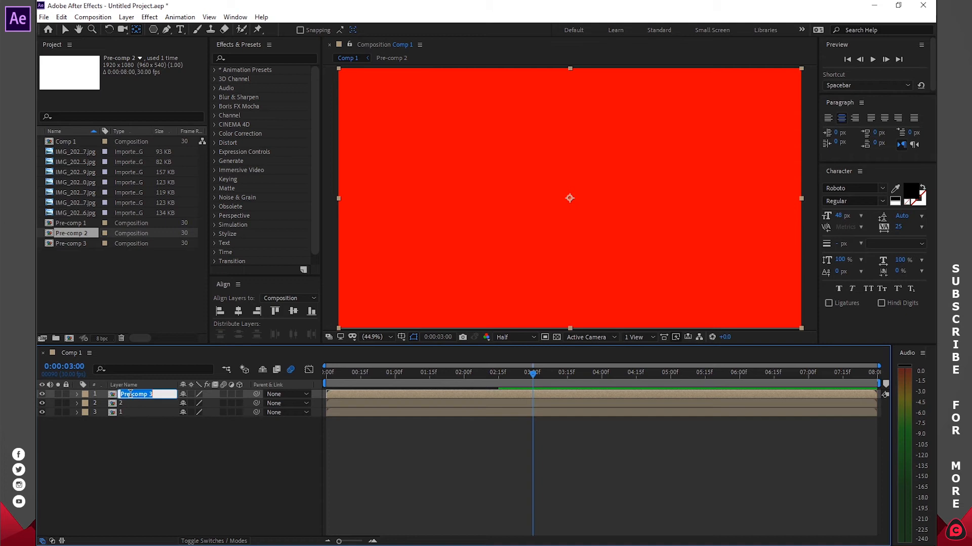
text(3)
click(517, 372)
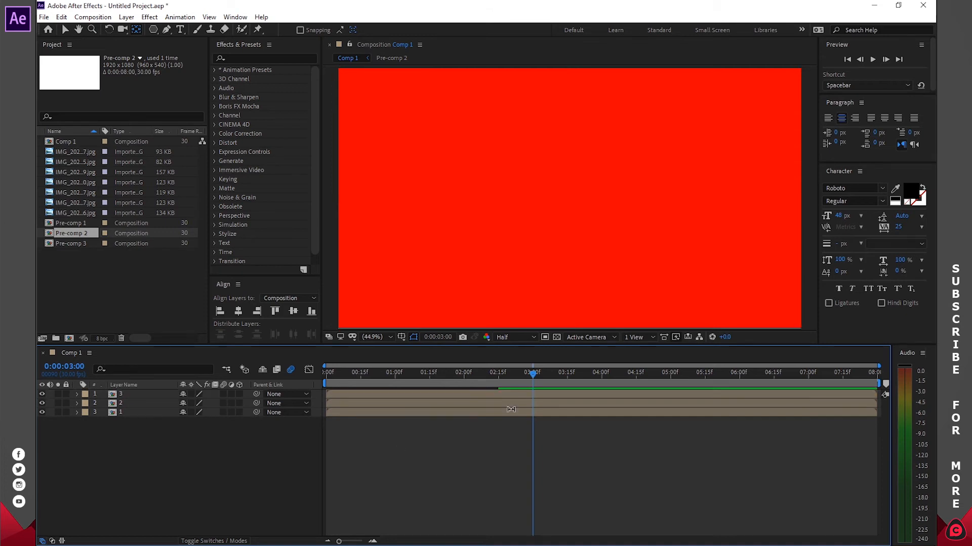
- Open layer 3's pre-comp and set the chicken photo's track matte to Alpha Matte "Shape Layer 1"
drag(517, 372, 296, 383)
double_click(121, 393)
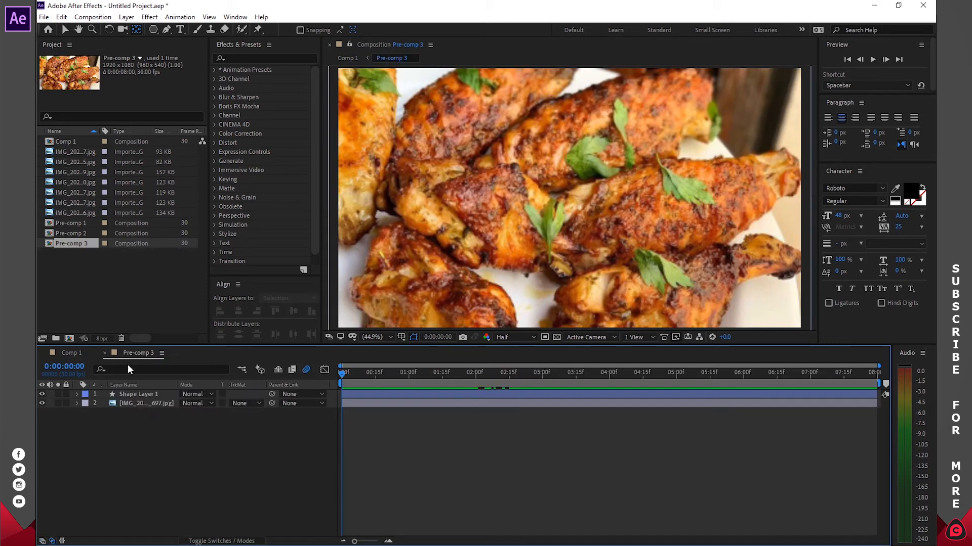
click(138, 403)
click(245, 403)
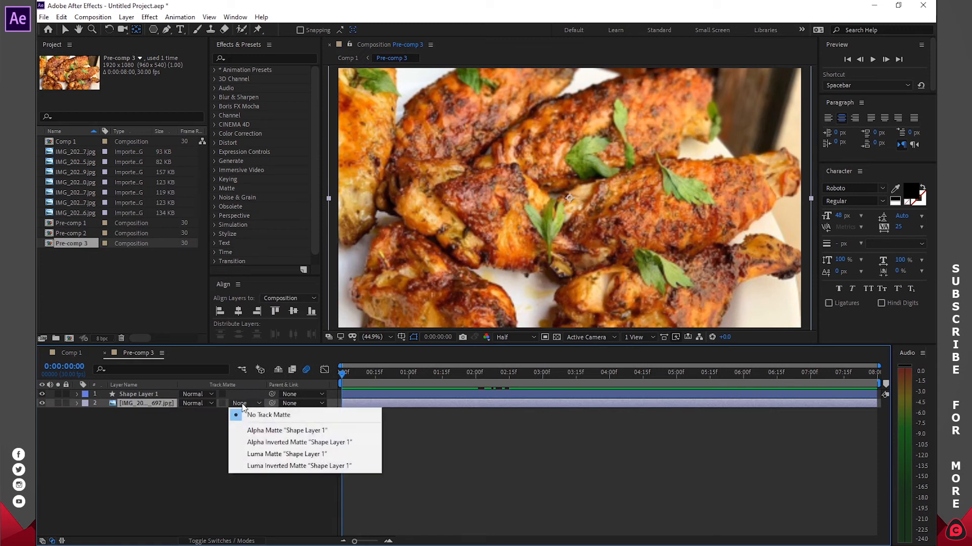
click(278, 430)
- Preview Comp 1 from the start to check the triangle reveal of the chicken photo
click(79, 354)
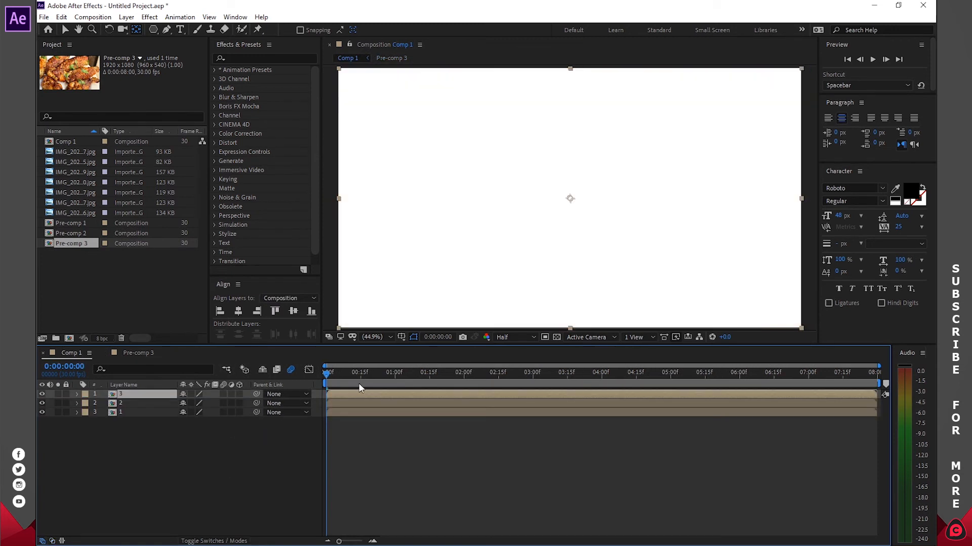
key(space)
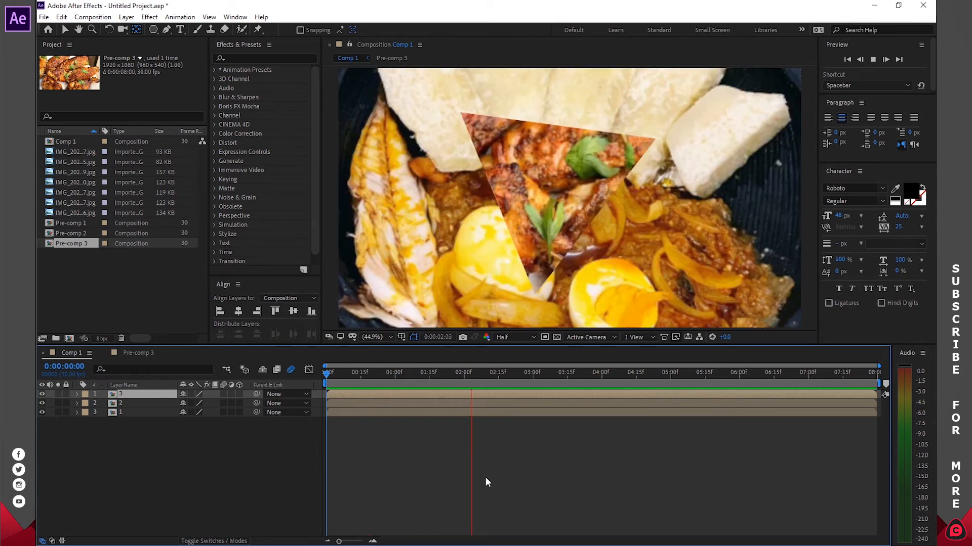
click(486, 427)
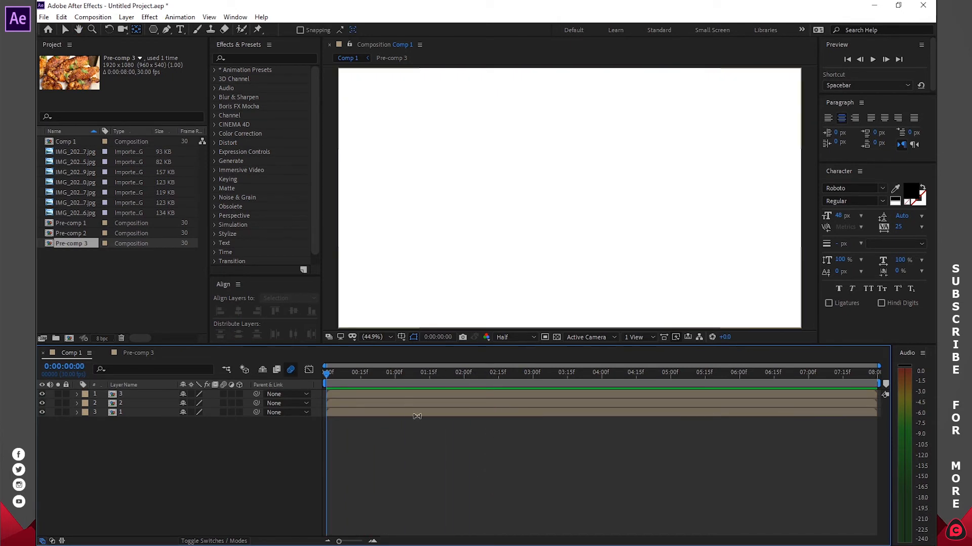
key(space)
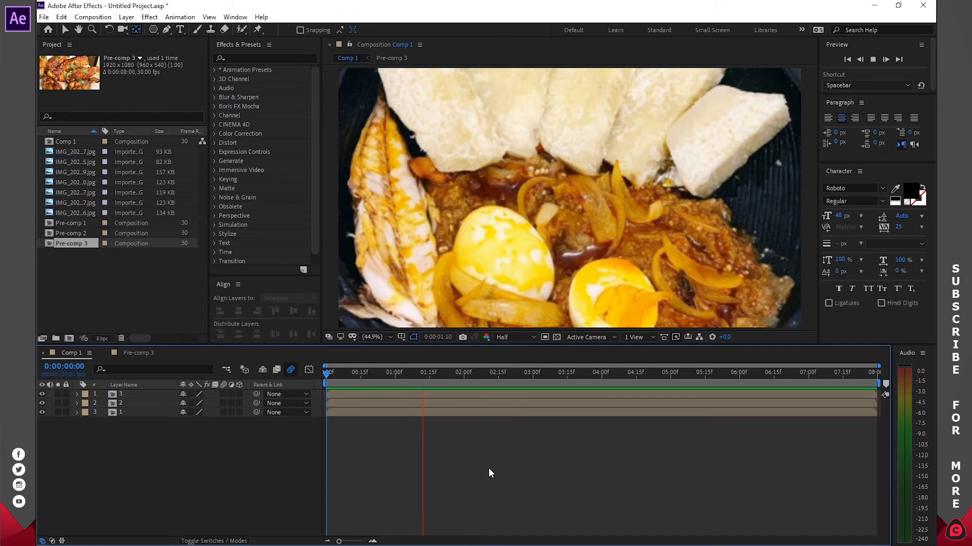
key(space)
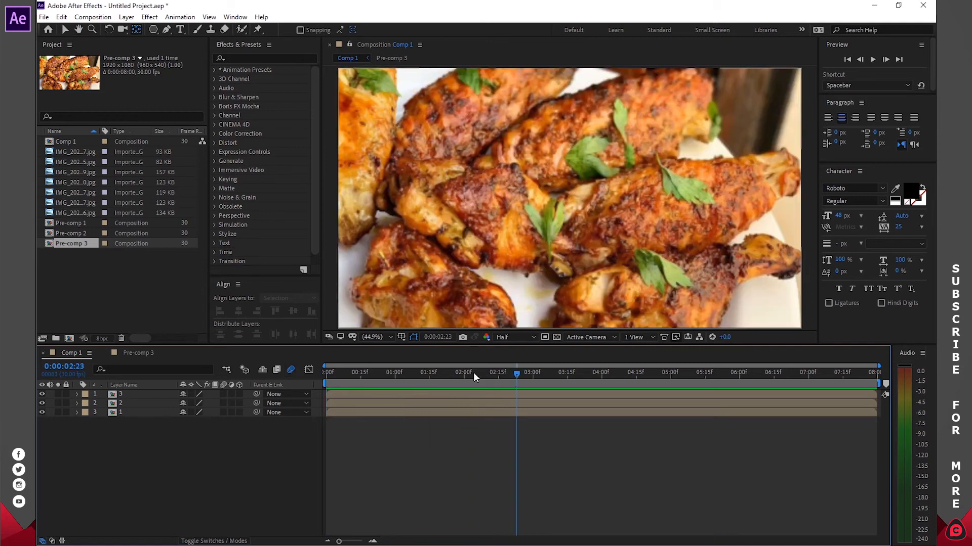
- Enable motion blur for Shape Layer 1 in Pre-comp 3
click(482, 379)
click(133, 353)
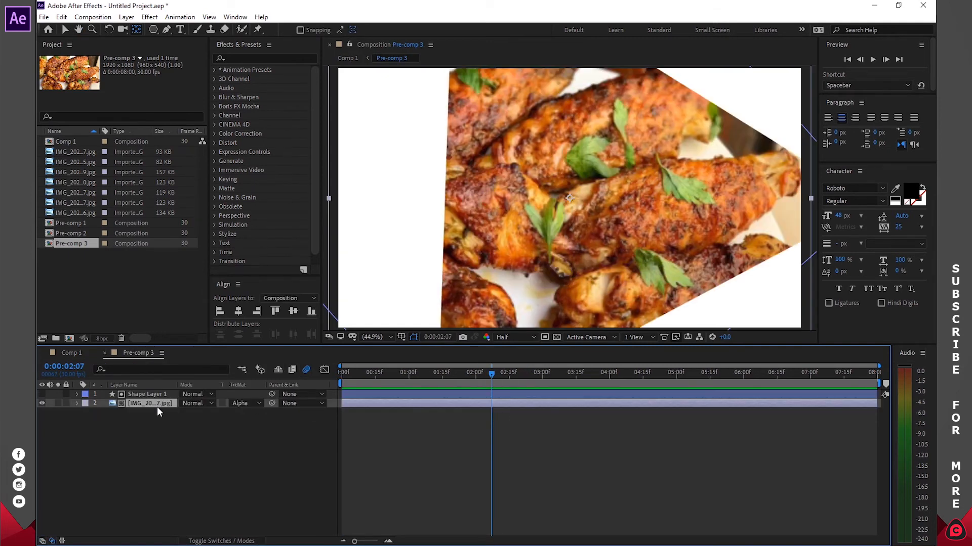
click(154, 396)
click(221, 540)
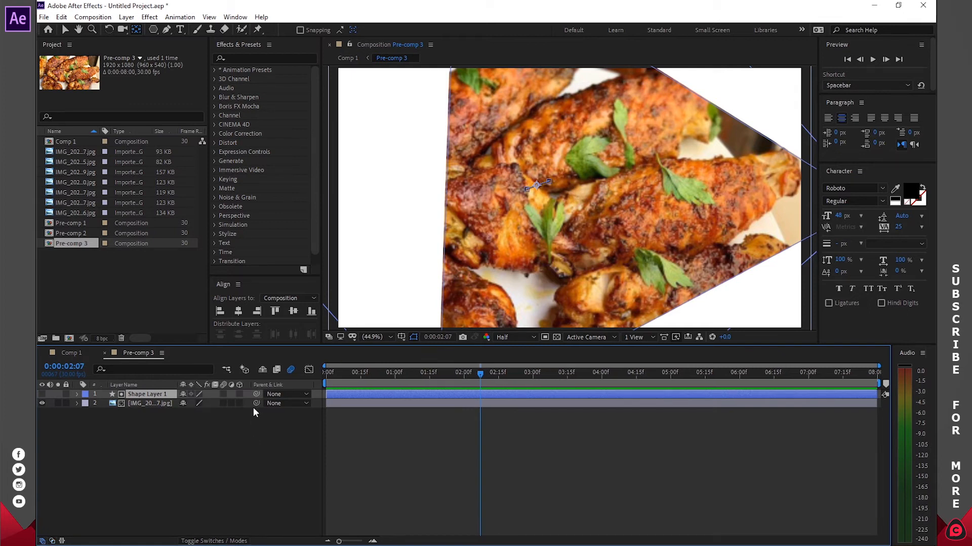
click(222, 391)
click(223, 394)
- Move all of Shape Layer 1's Position, Scale and Rotation keyframes earlier together, with the first set at 0:00:01:27
click(440, 375)
click(452, 394)
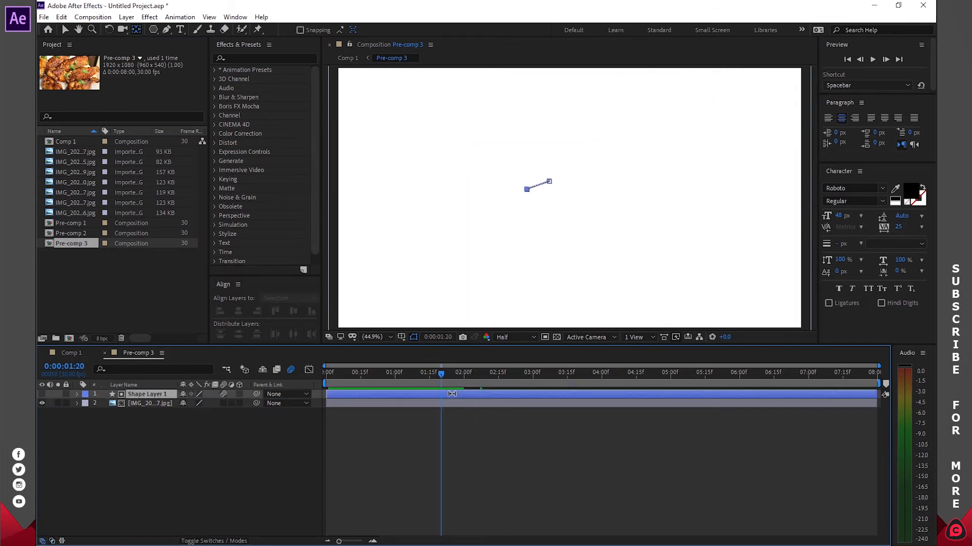
key(u)
key(Home)
key(space)
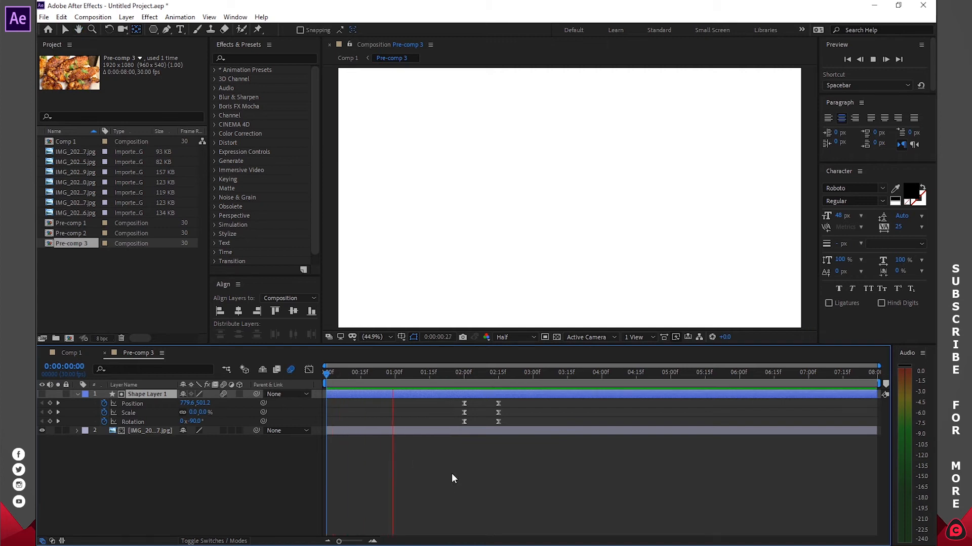
key(space)
drag(475, 403, 458, 421)
drag(512, 400, 460, 404)
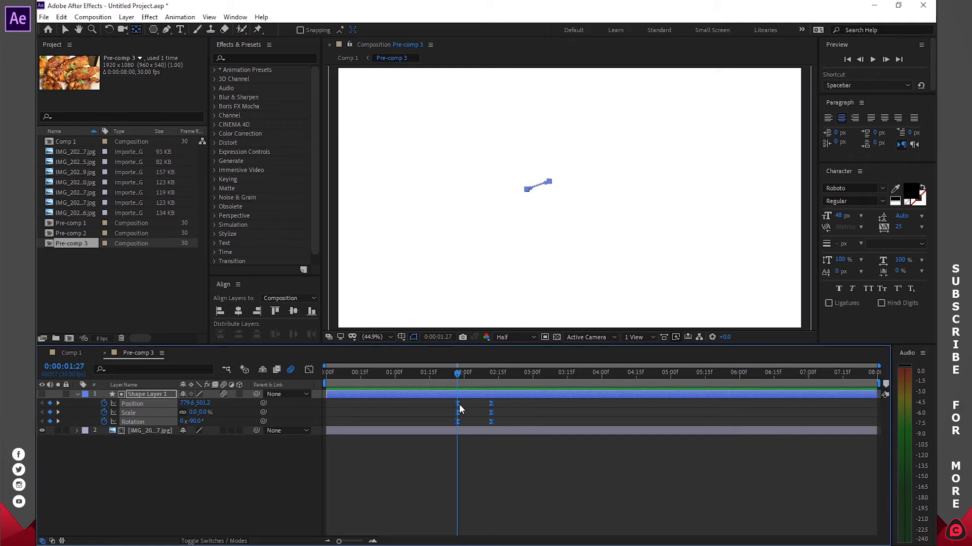
- Preview Comp 1 from the start to check the retimed triangle reveal
click(80, 353)
key(Home)
key(space)
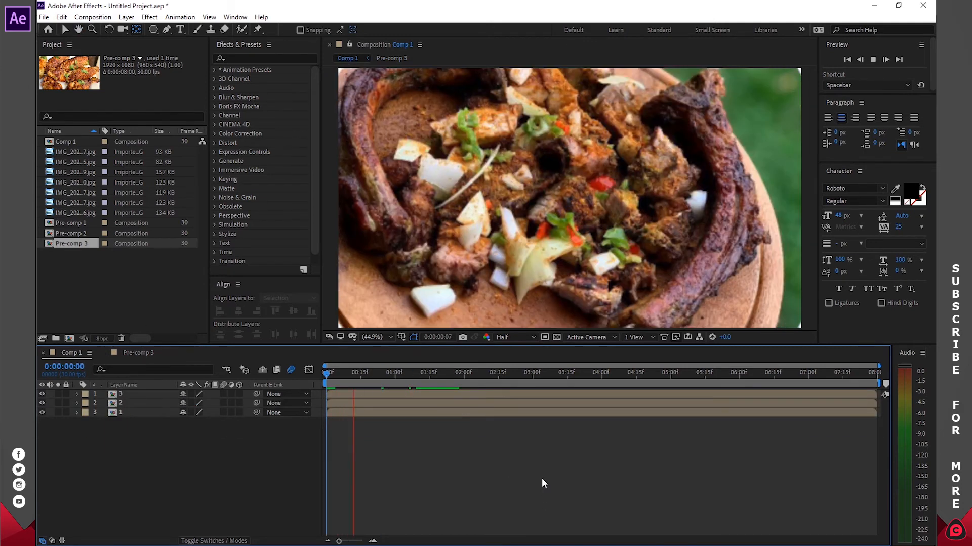
key(space)
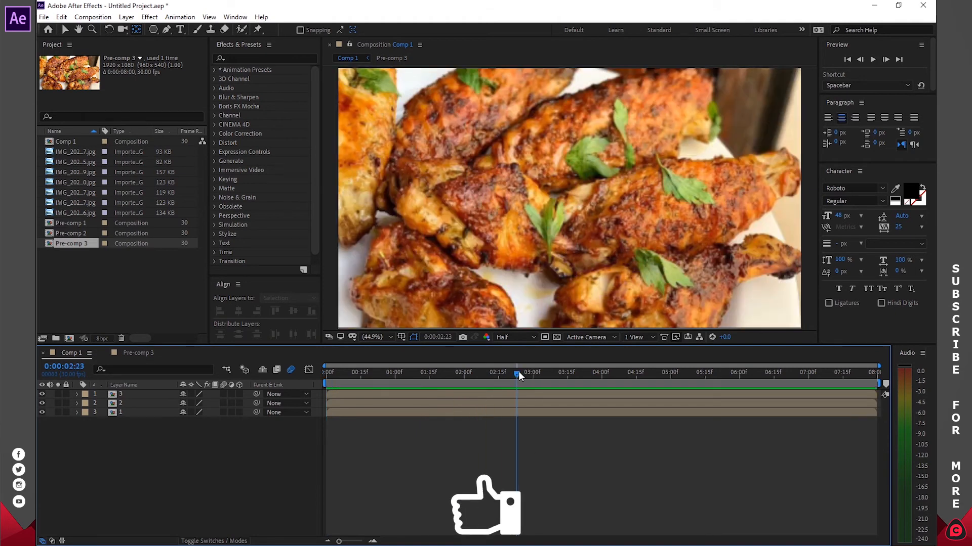
- Save the project in the Documents folder as Foooood
key(ctrl+s)
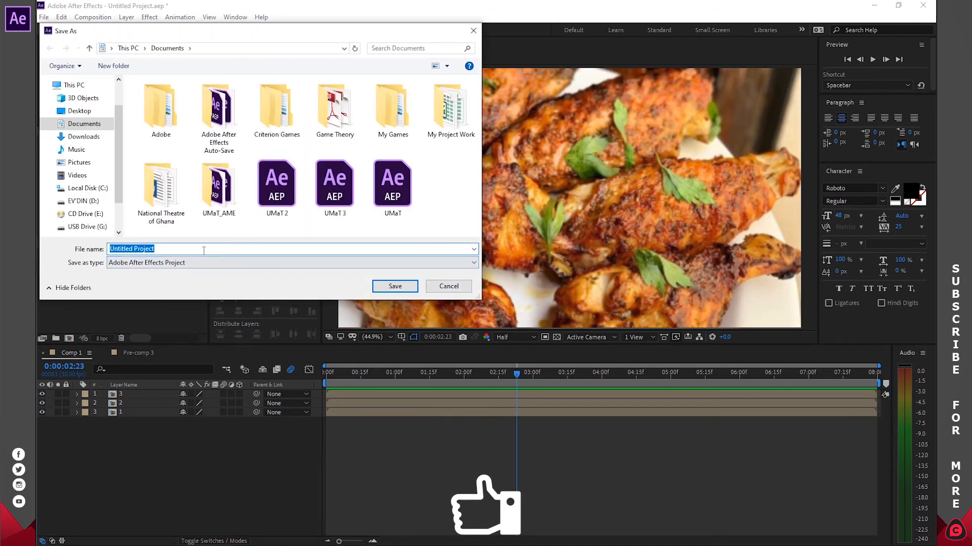
text(Fo)
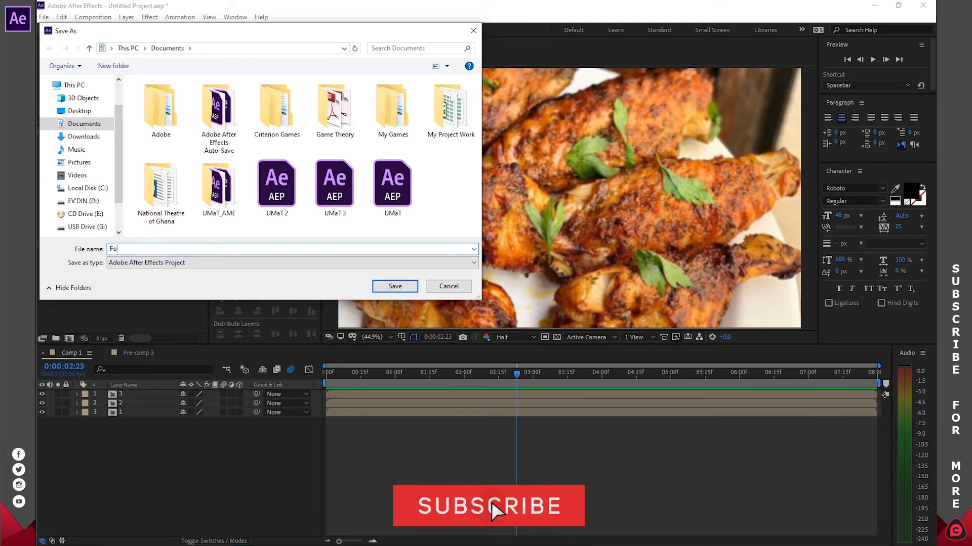
text(ooood)
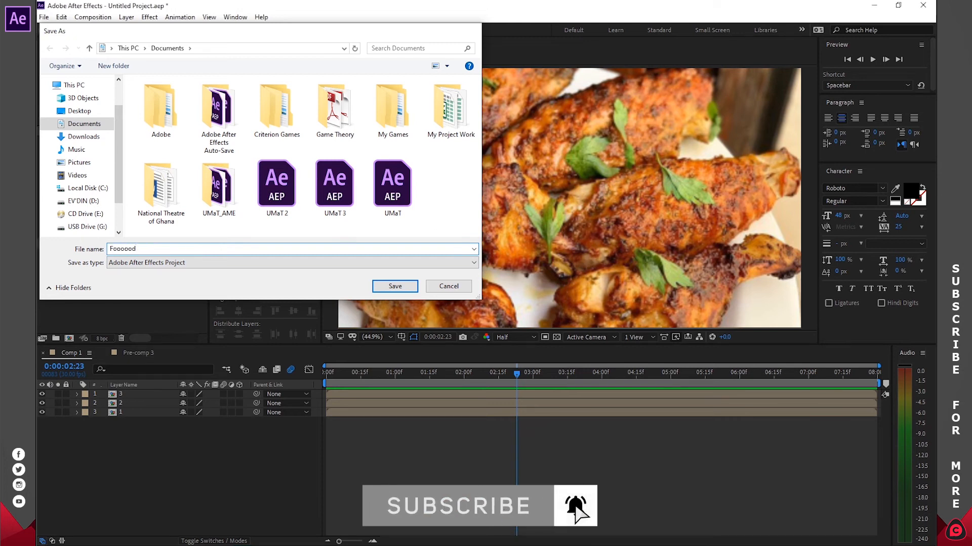
key(Return)
- Place Comp 1's current time at 0:00:03:00 and close the Pre-comp 3 timeline
click(526, 374)
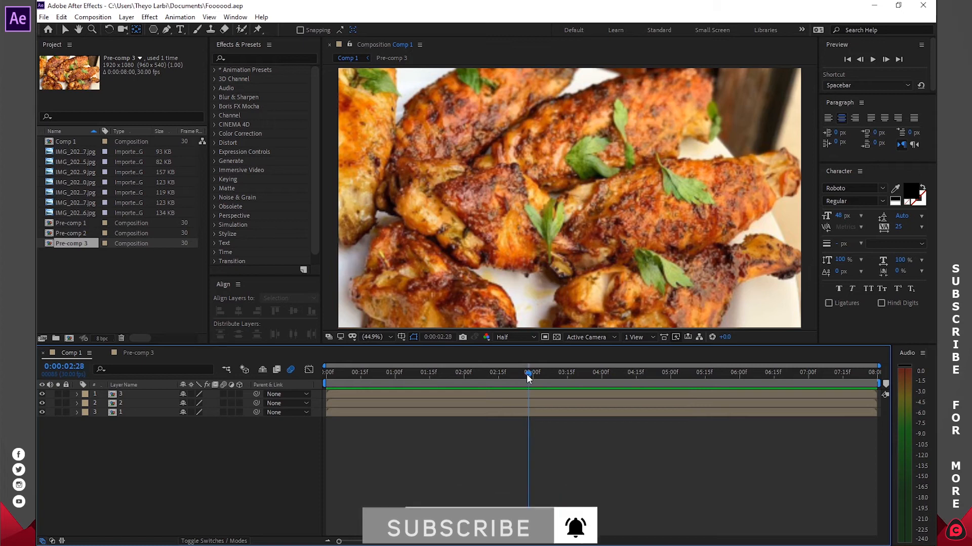
drag(527, 374, 530, 375)
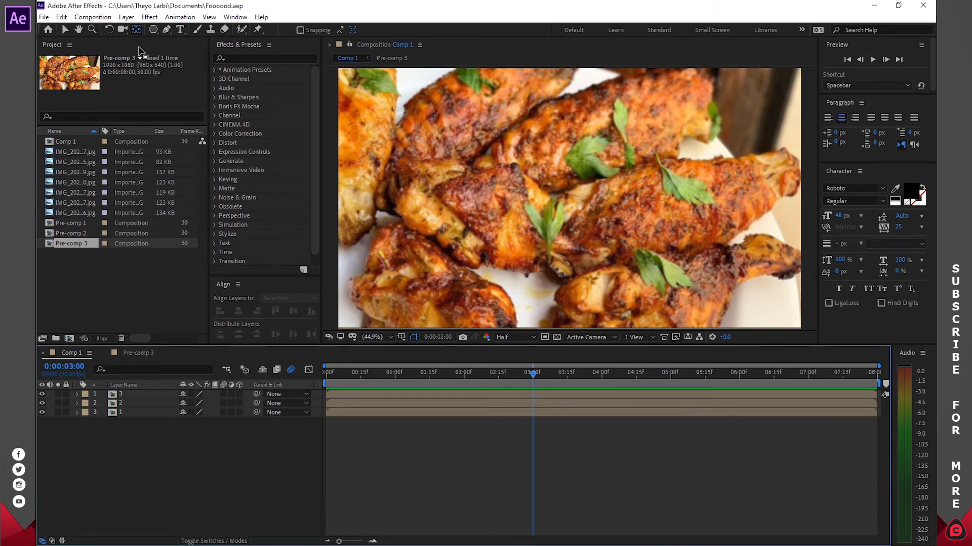
click(180, 30)
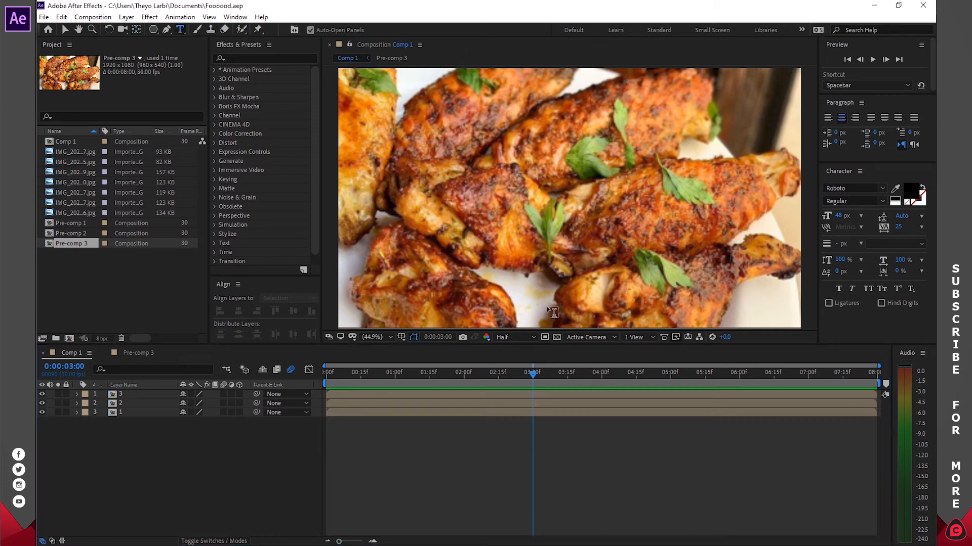
click(214, 497)
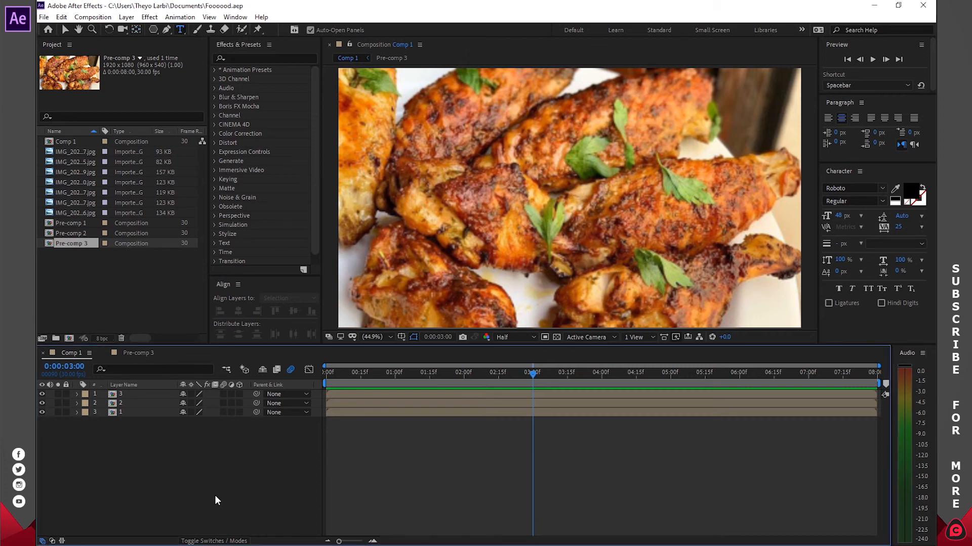
click(142, 353)
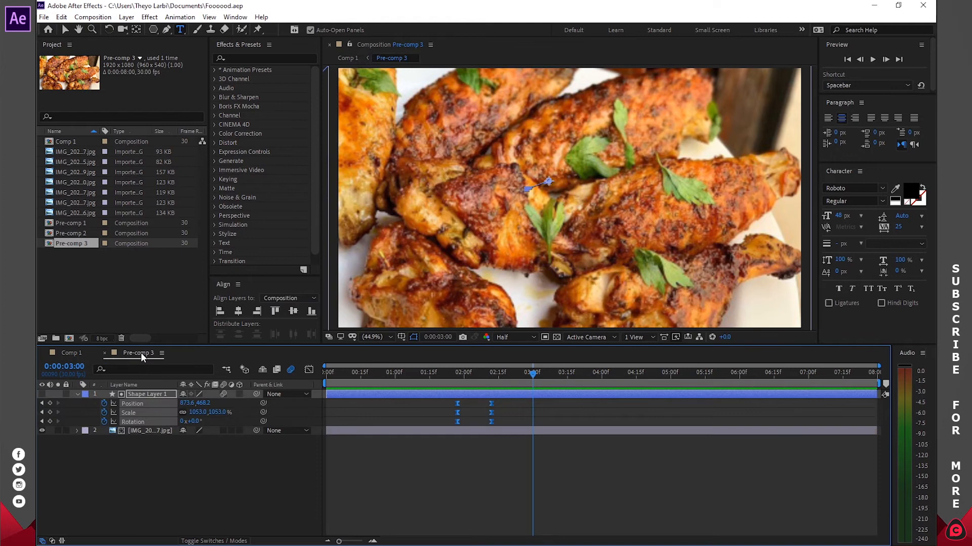
click(103, 353)
right_click(177, 451)
click(116, 470)
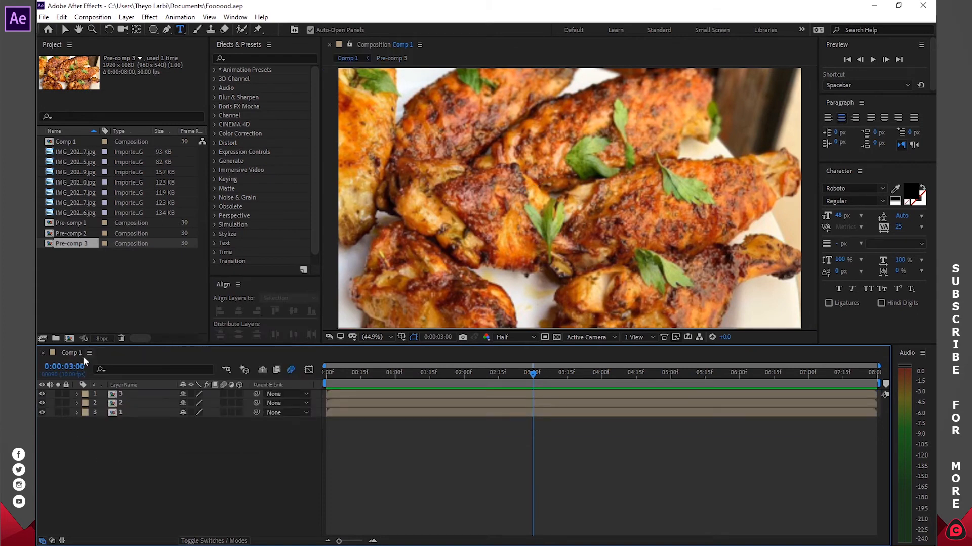
- Add a 1920 x 1080 px white (FFFFFF) solid above the pre-comps in Comp 1 and trim its start to 0:00:03:00
right_click(199, 489)
mouse_move(269, 372)
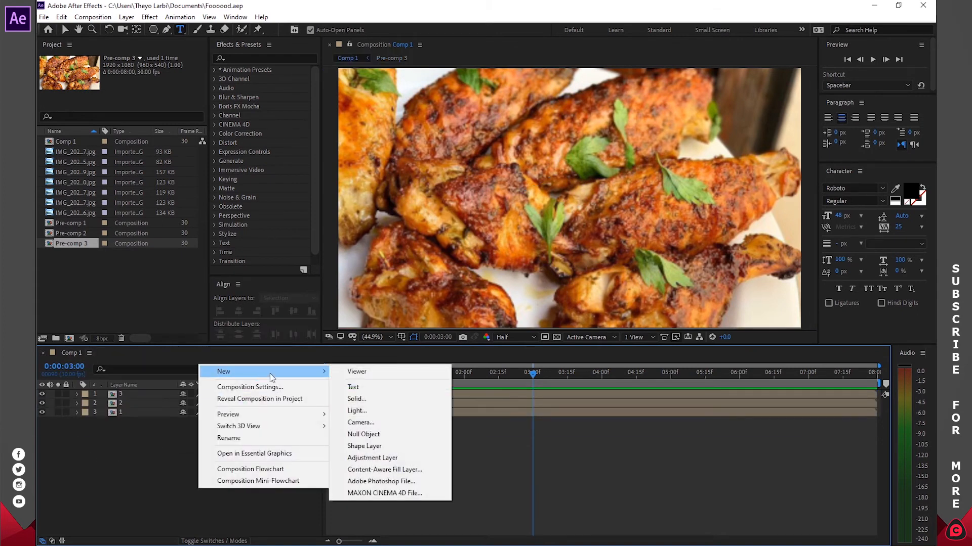
click(357, 400)
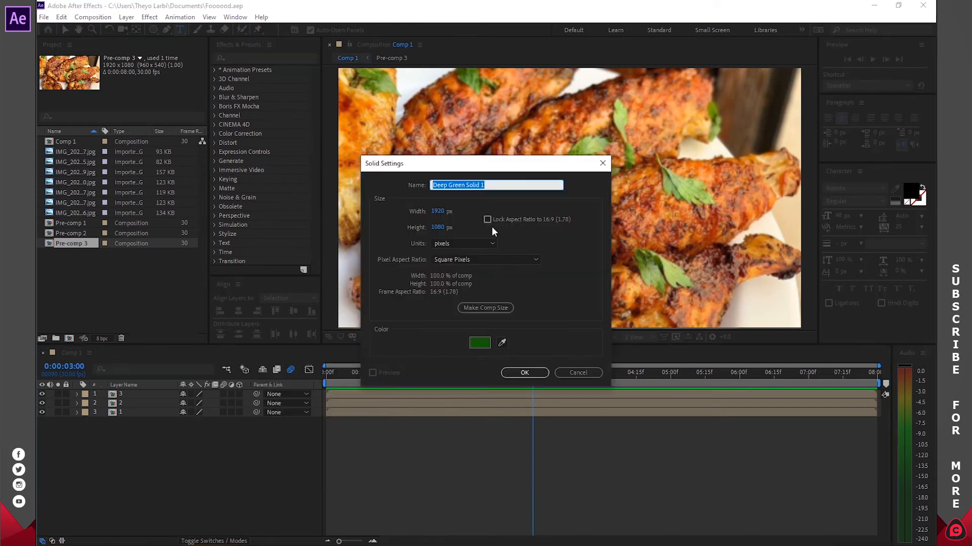
click(483, 348)
drag(399, 253, 343, 203)
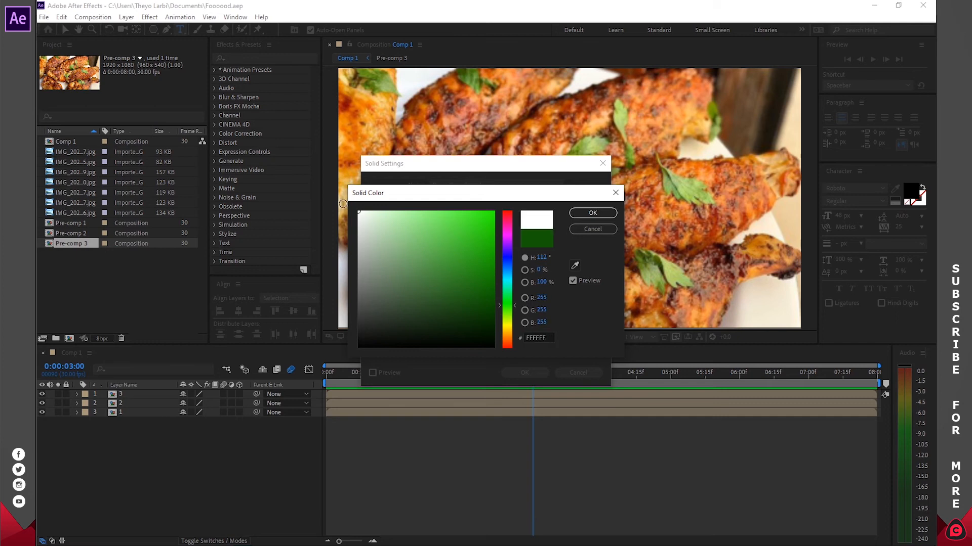
click(593, 213)
click(520, 371)
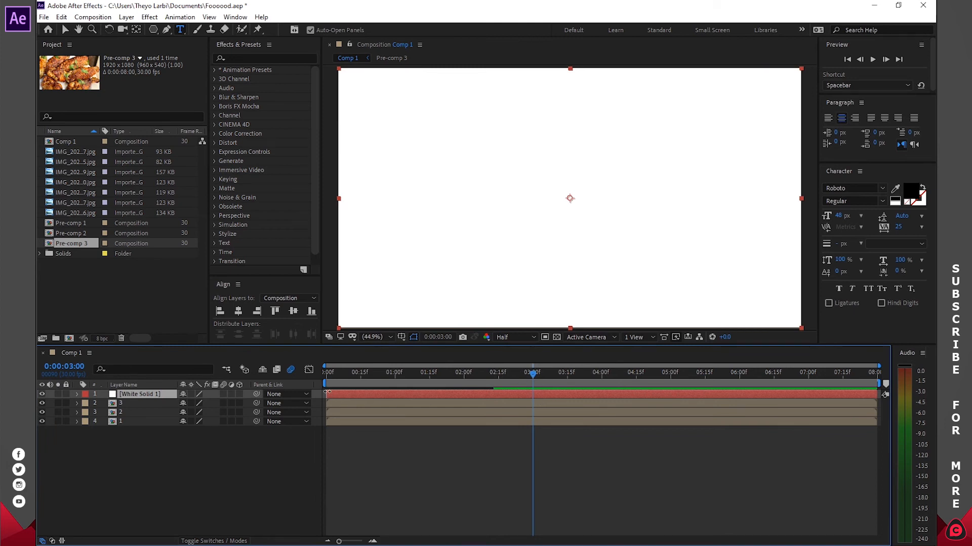
drag(330, 392, 546, 395)
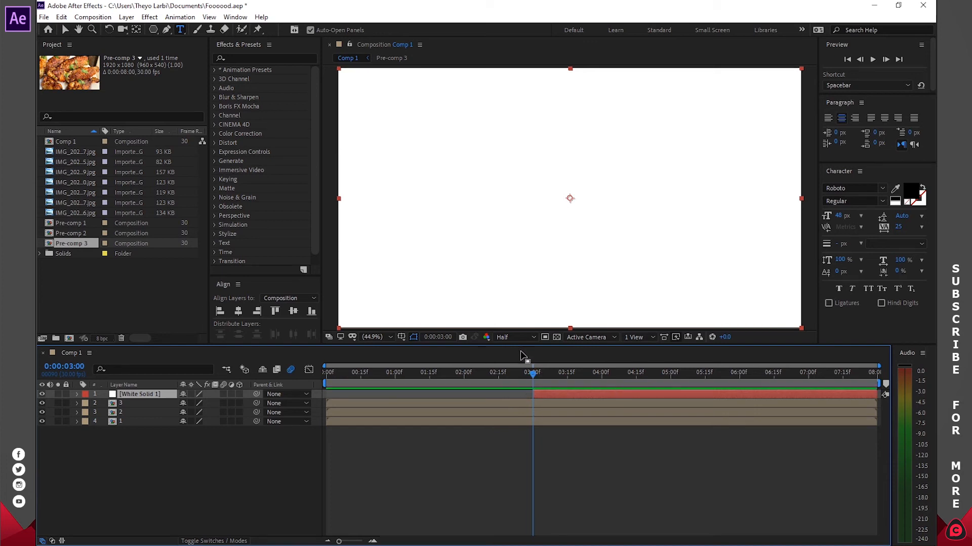
- Extend the white solid's start back to 0:00:02:23 and add eased Opacity keyframes of 0% there and 100% at 0:00:03:07
drag(503, 373, 548, 372)
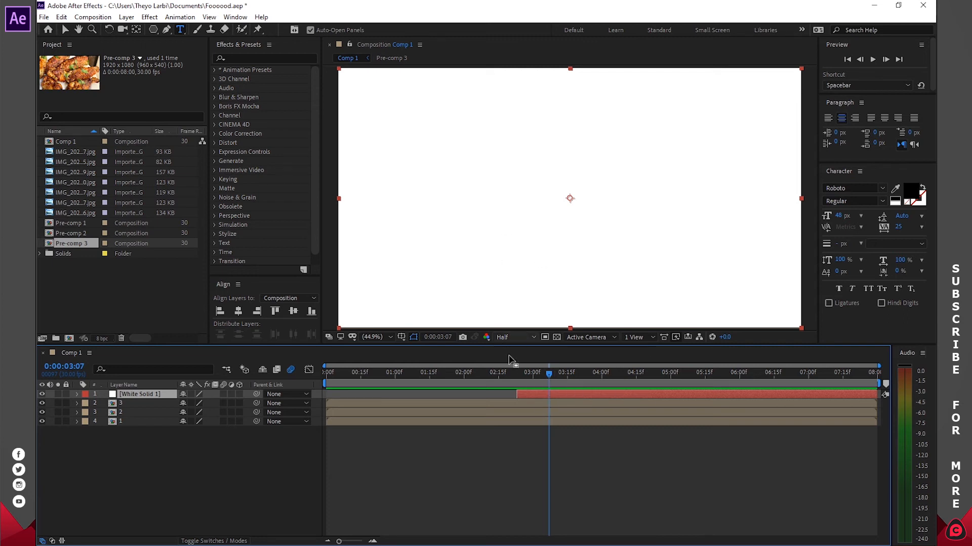
key(t)
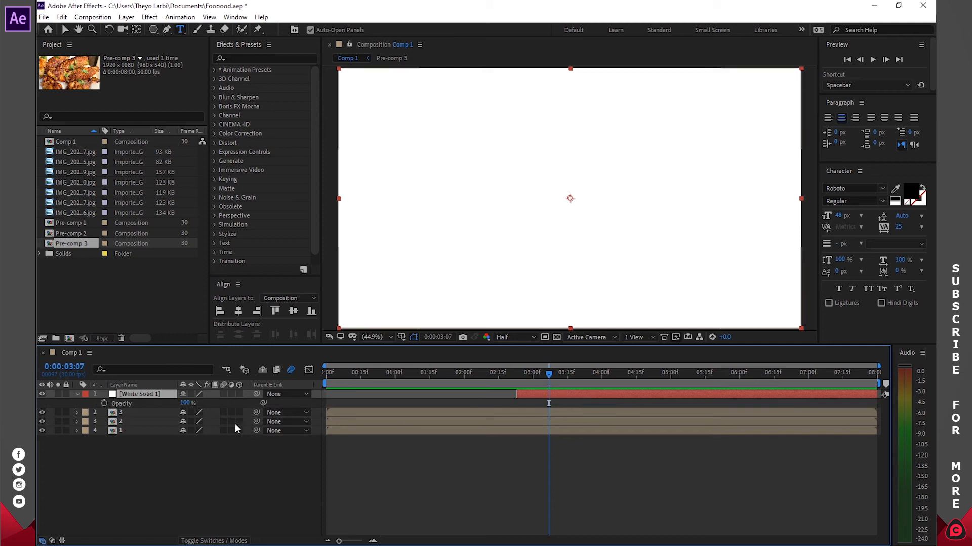
click(104, 404)
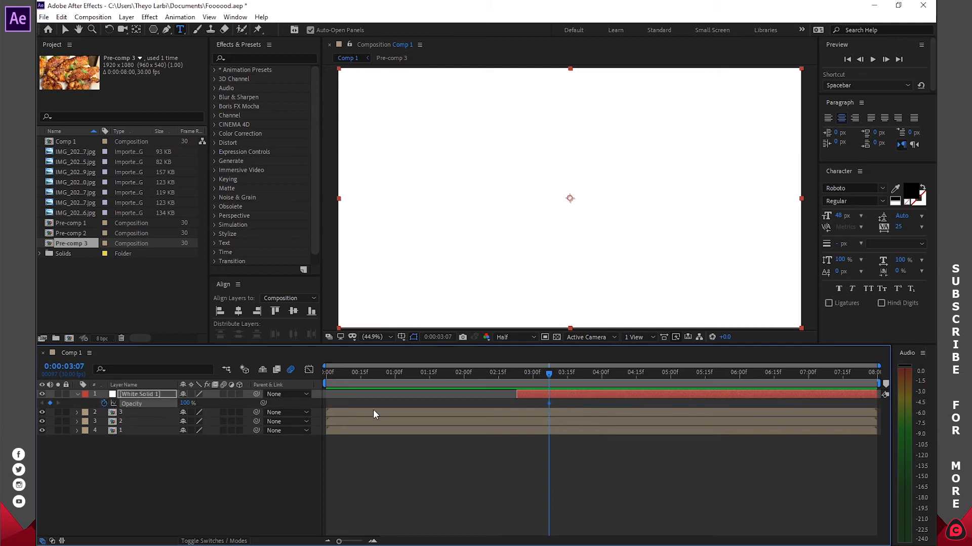
drag(549, 372, 518, 384)
click(182, 403)
text(0)
key(Return)
drag(511, 374, 545, 374)
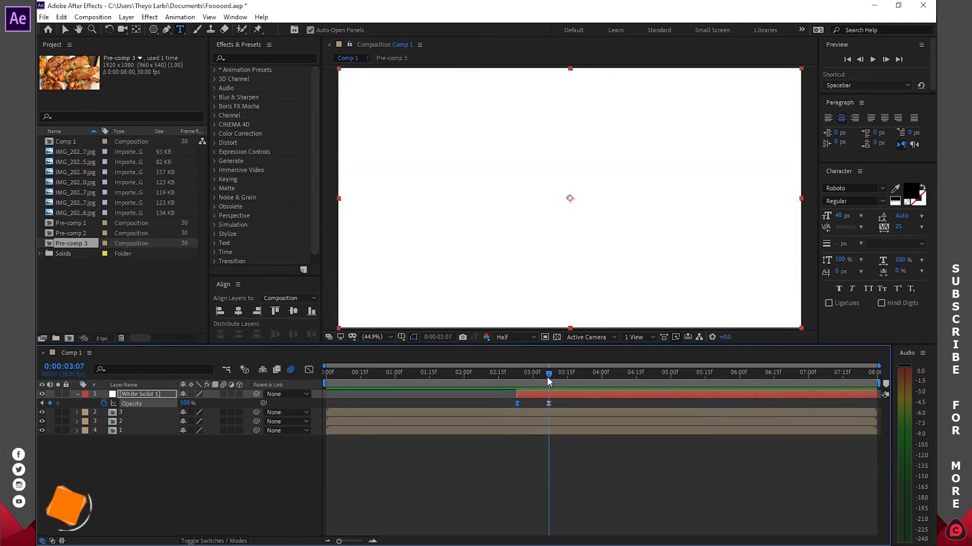
- Set the white solid's Opacity keyframe at 0:00:03:07 to 80%
click(549, 403)
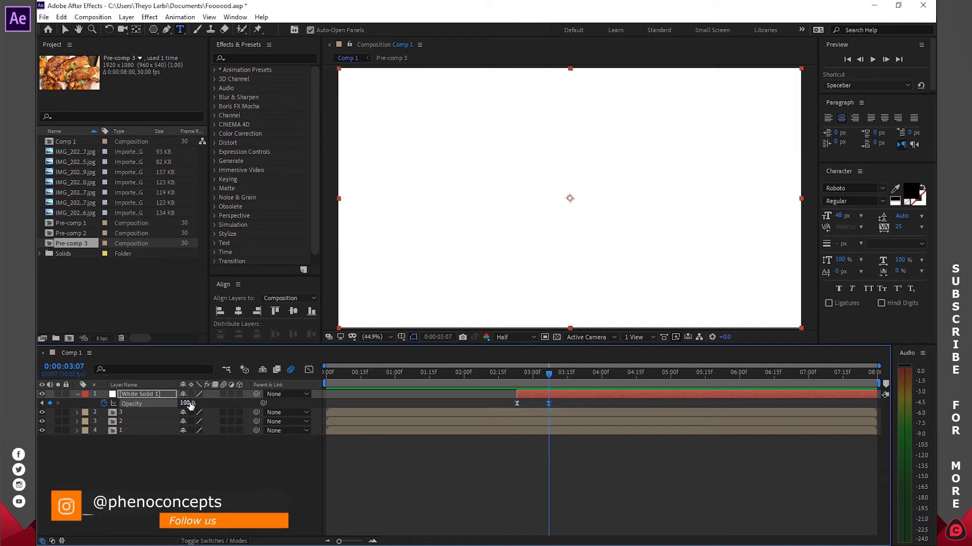
key(Return)
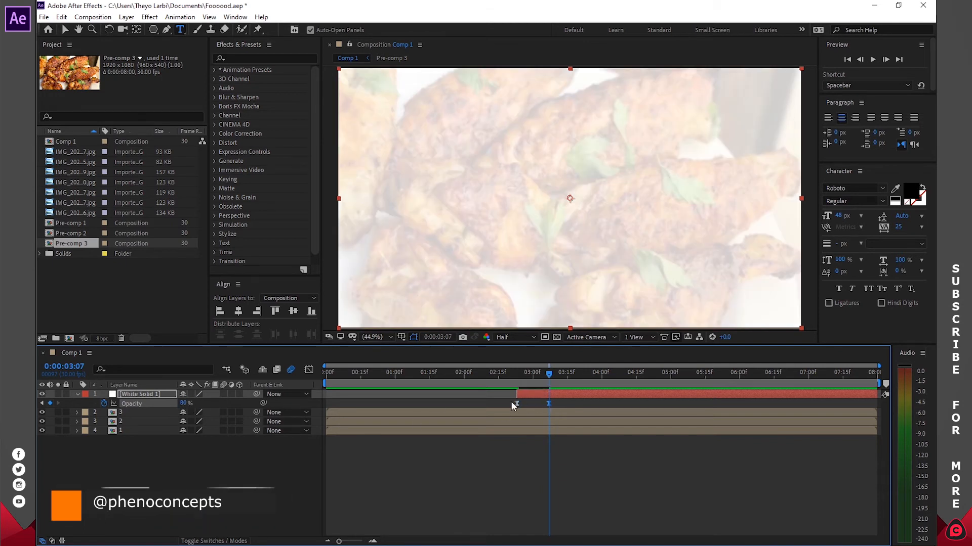
mouse_move(550, 373)
mouse_down()
mouse_move(525, 375)
mouse_move(548, 378)
mouse_move(523, 384)
mouse_move(547, 389)
mouse_up()
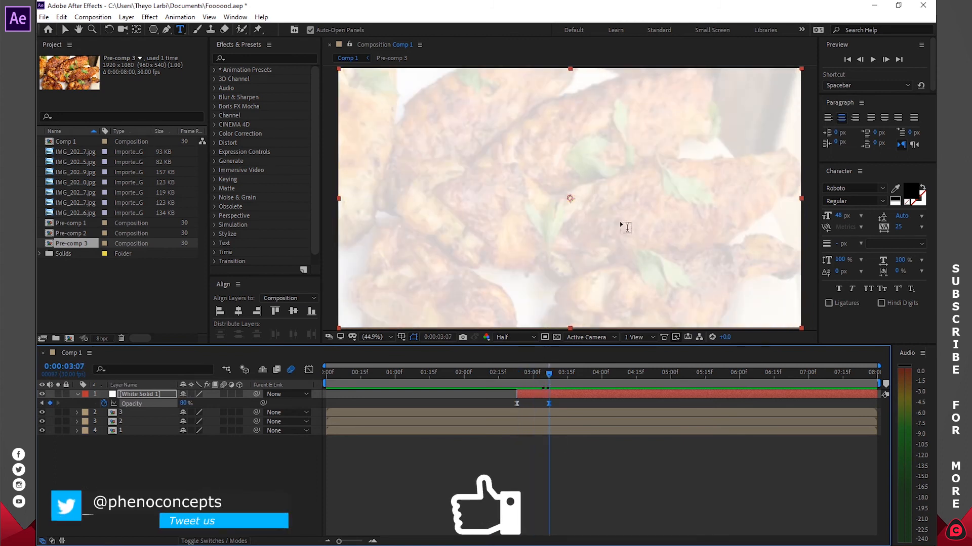
click(618, 475)
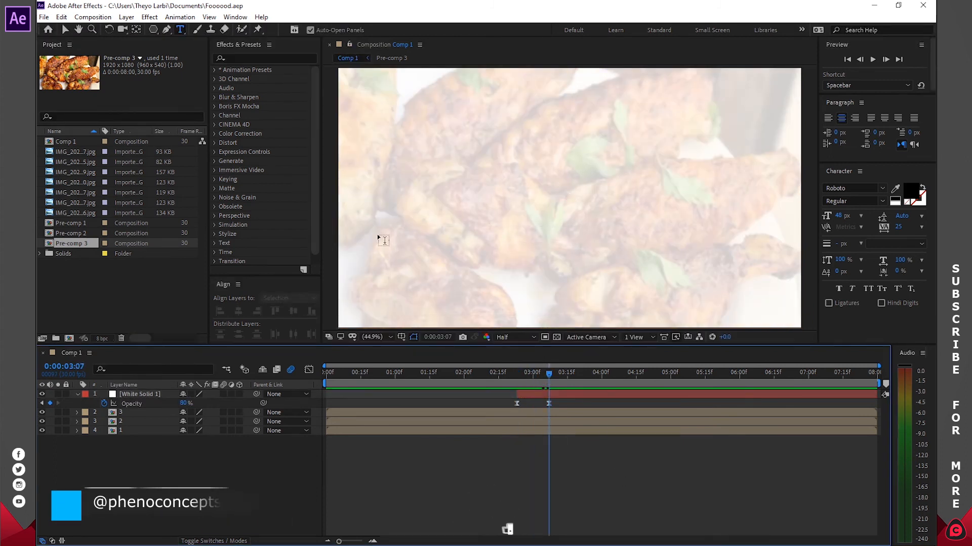
- Add the title text "Joycelyn's Kitchen" and centre it horizontally and vertically in the composition
click(519, 187)
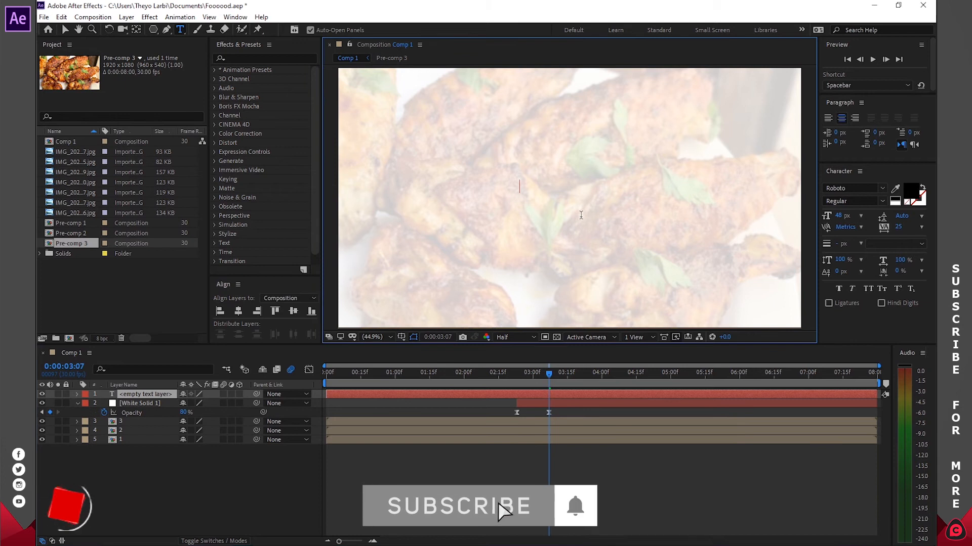
text(Joycl)
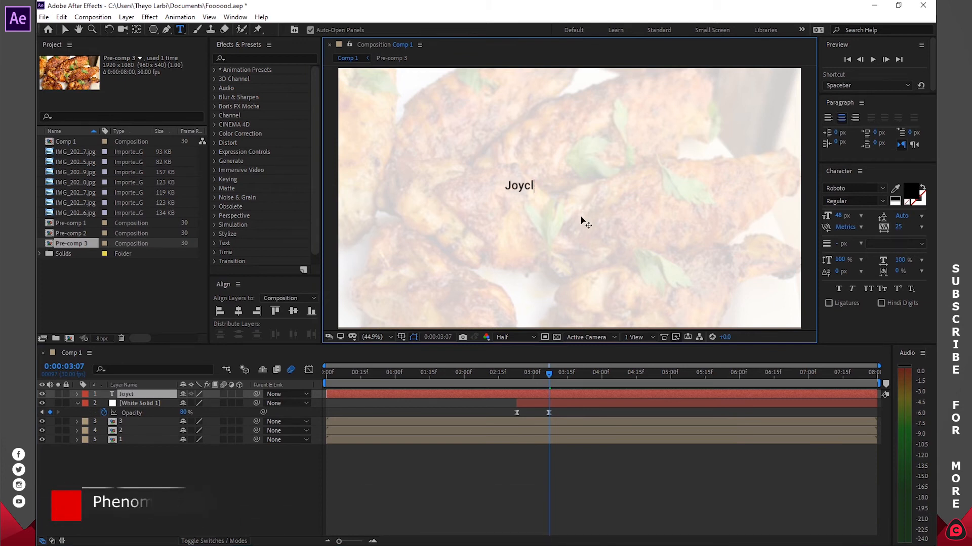
key(BackSpace)
text(elyn)
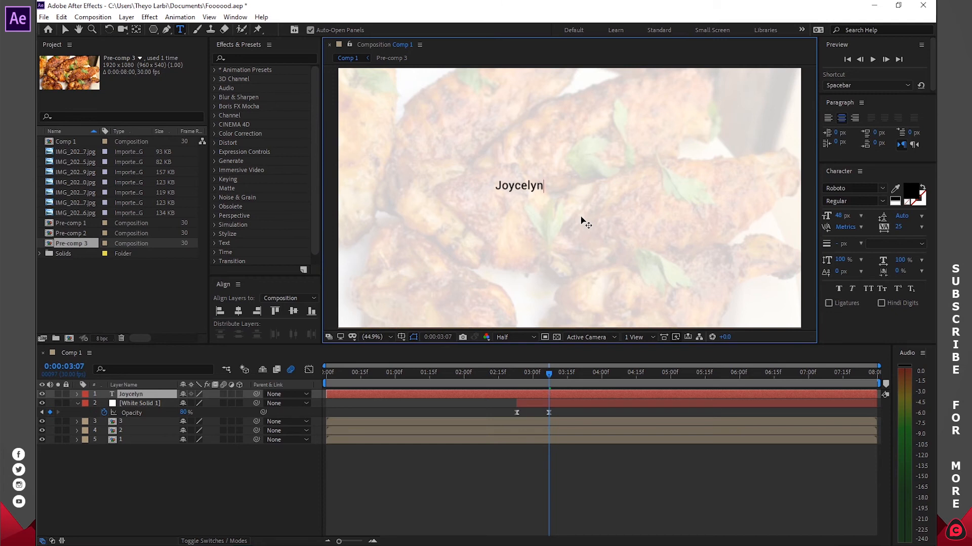
text('s Kitchen)
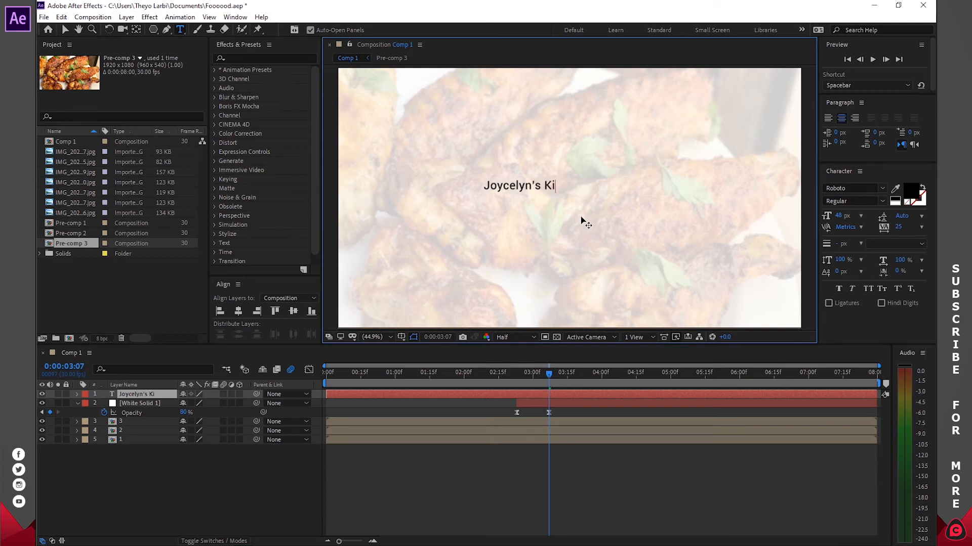
click(239, 312)
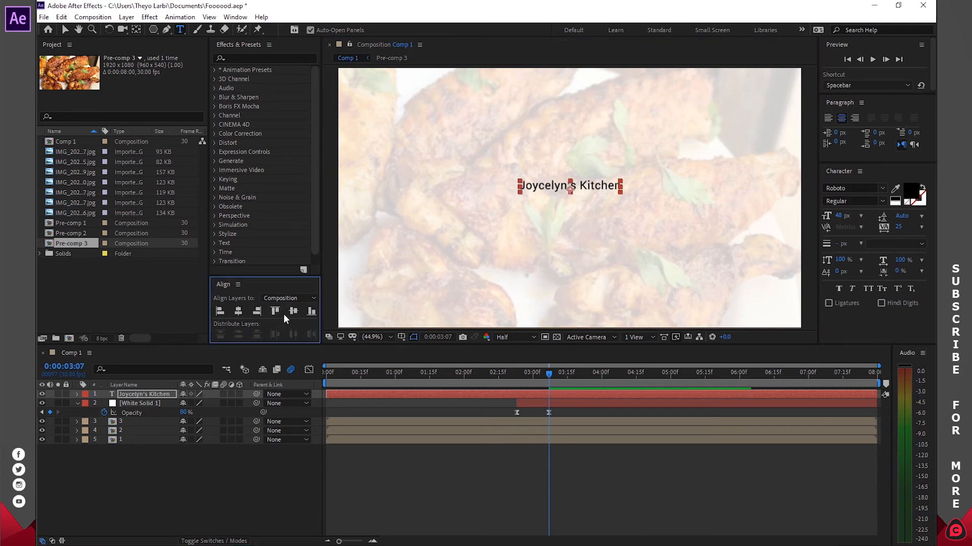
click(292, 311)
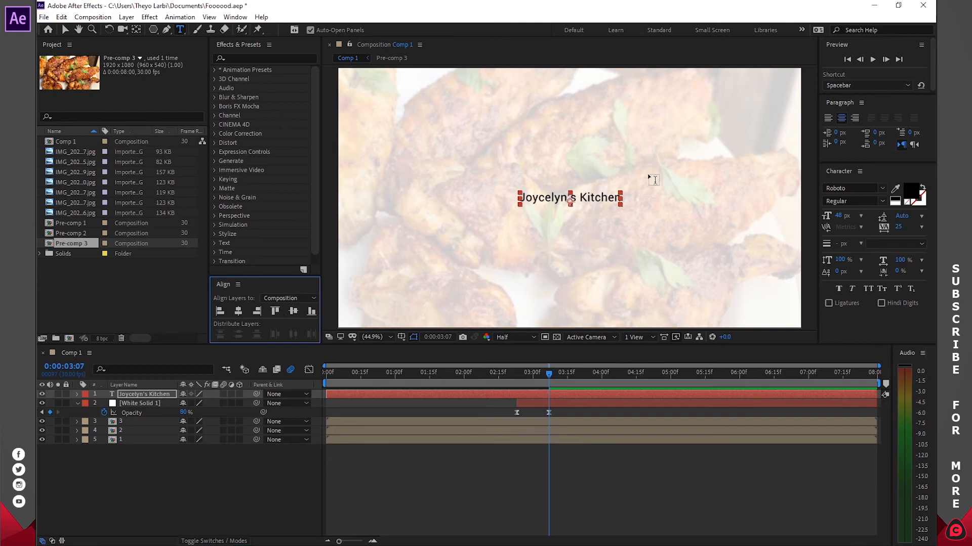
- Format the whole title as 72 px Roboto Bold in All Caps
double_click(589, 196)
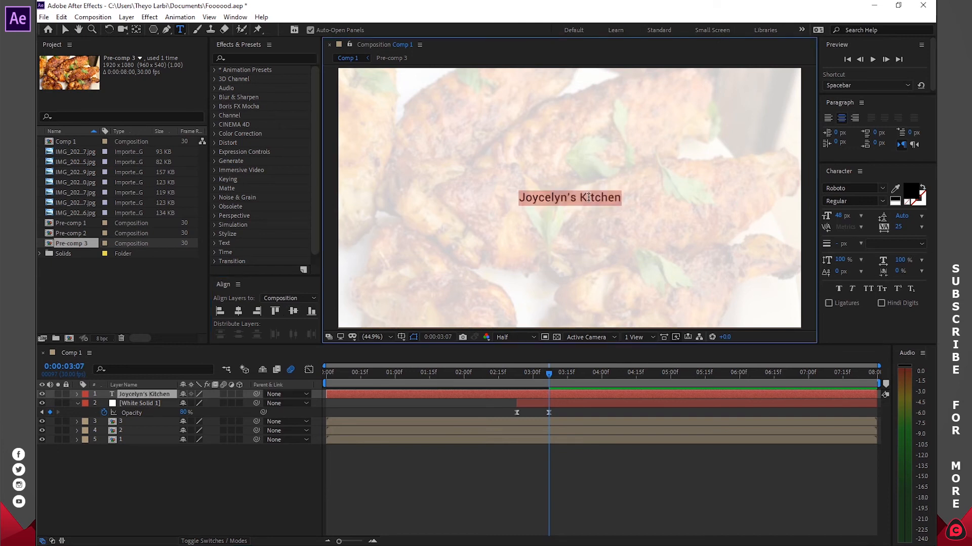
click(860, 216)
click(869, 381)
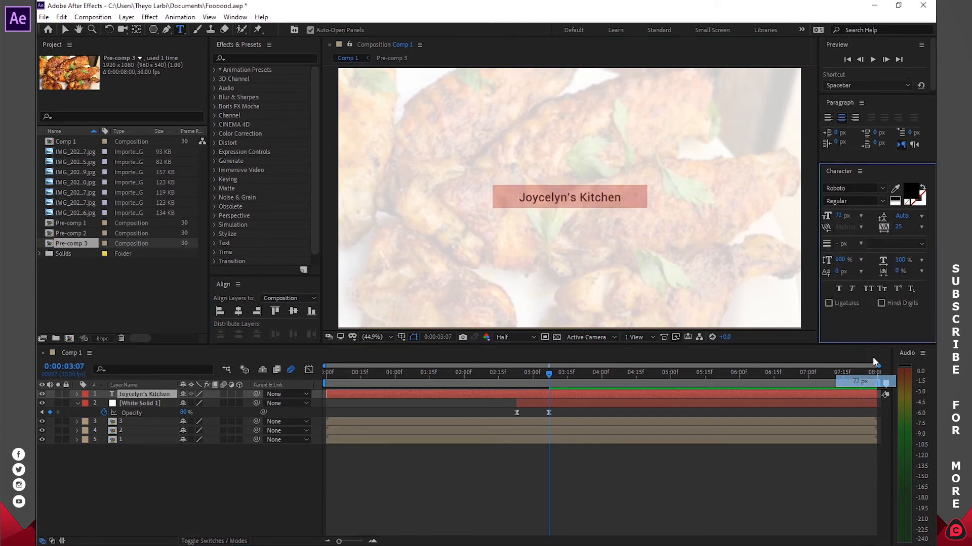
click(883, 201)
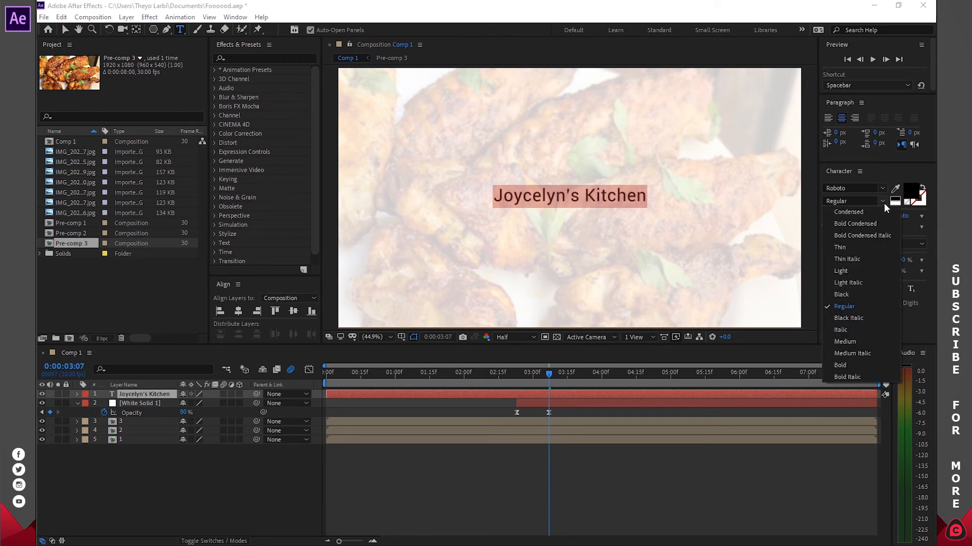
click(850, 365)
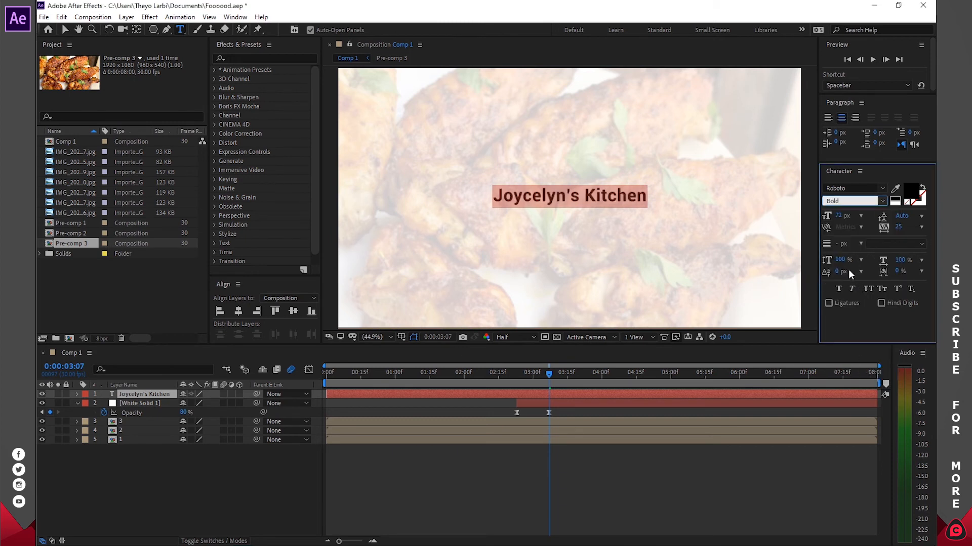
click(865, 290)
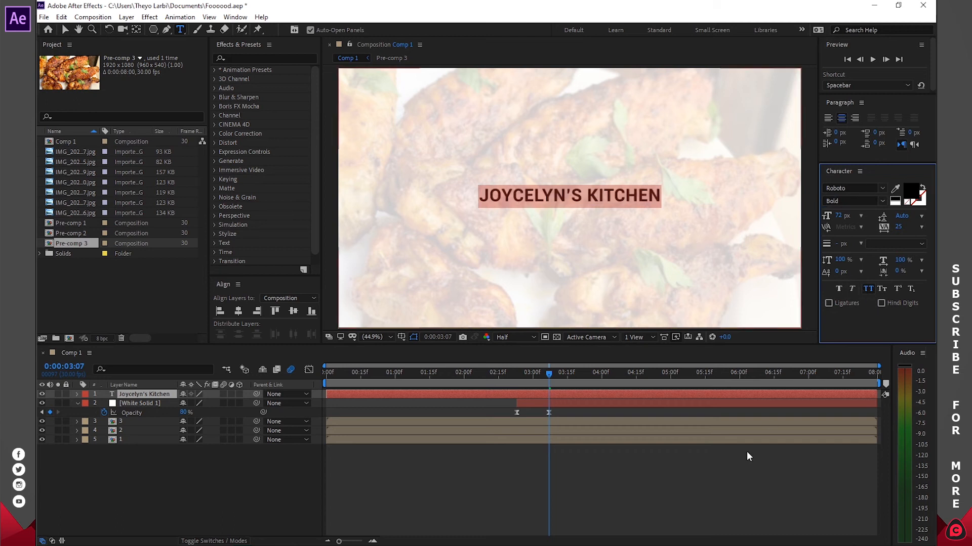
click(673, 464)
- Trim the start of the title text layer to 0:00:03:07
click(455, 396)
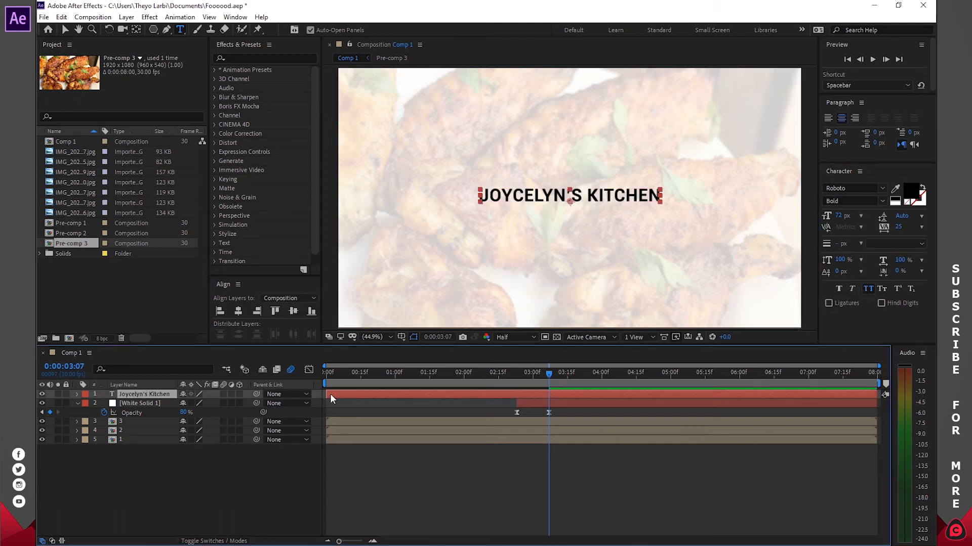
drag(330, 394, 548, 378)
click(578, 412)
click(574, 396)
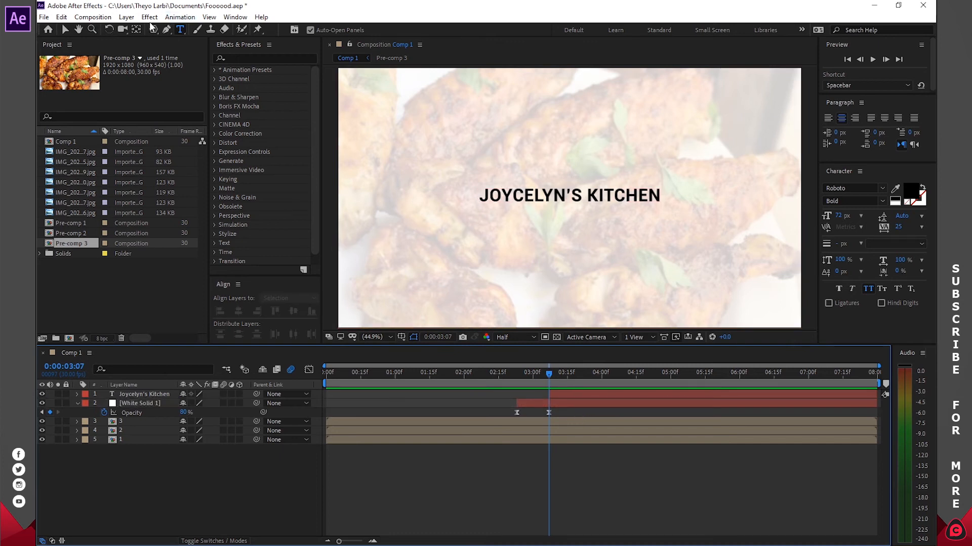
- Draw a red rectangle shape slightly larger than the title over it and trim the shape layer's start to 0:00:03:07
drag(157, 28, 193, 28)
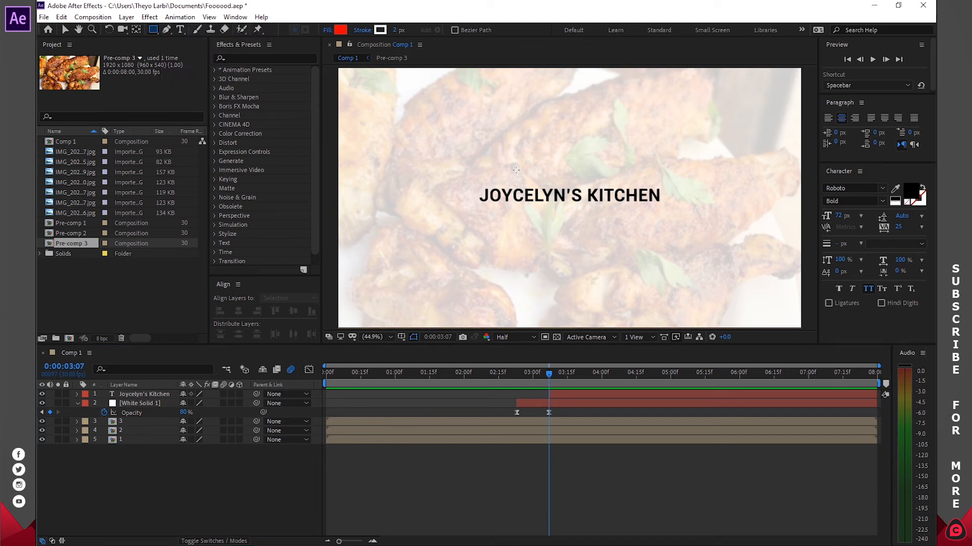
drag(471, 181, 677, 212)
drag(332, 397, 549, 395)
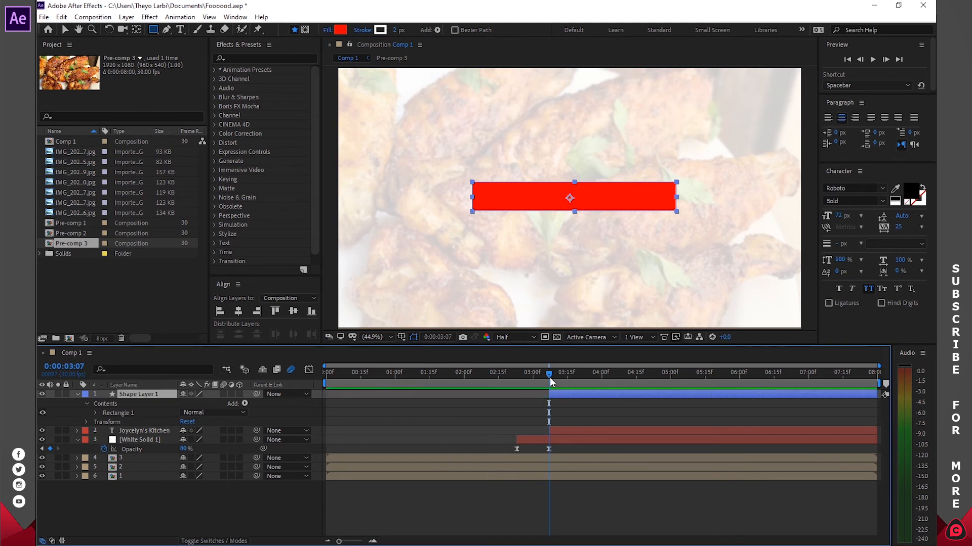
- Set the title layer's track matte to Alpha Matte "Shape Layer 1" and collapse the shape layer's properties
click(223, 541)
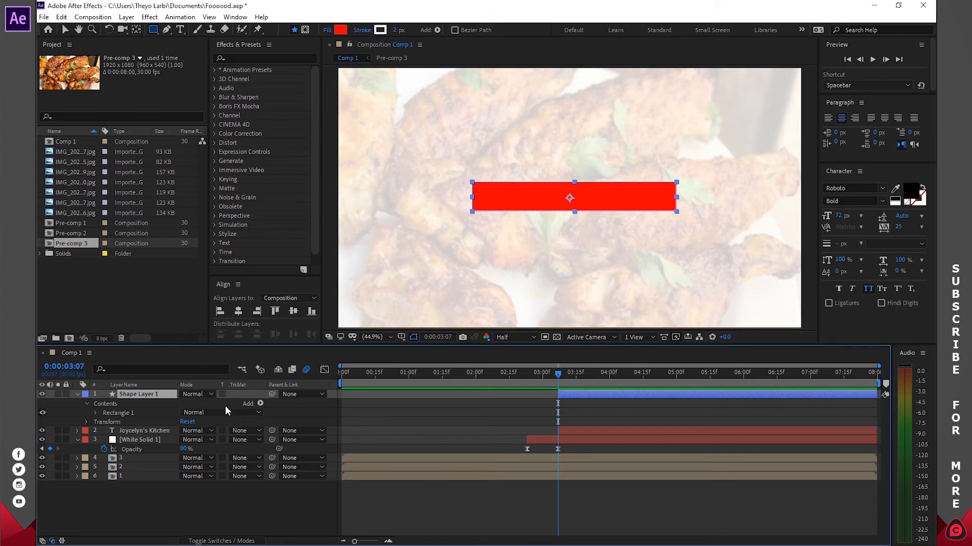
click(138, 431)
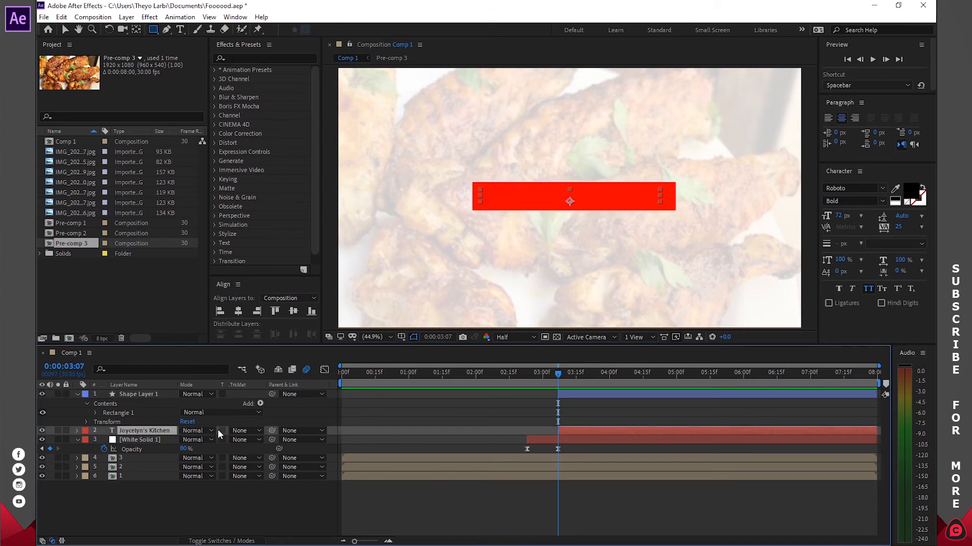
click(242, 431)
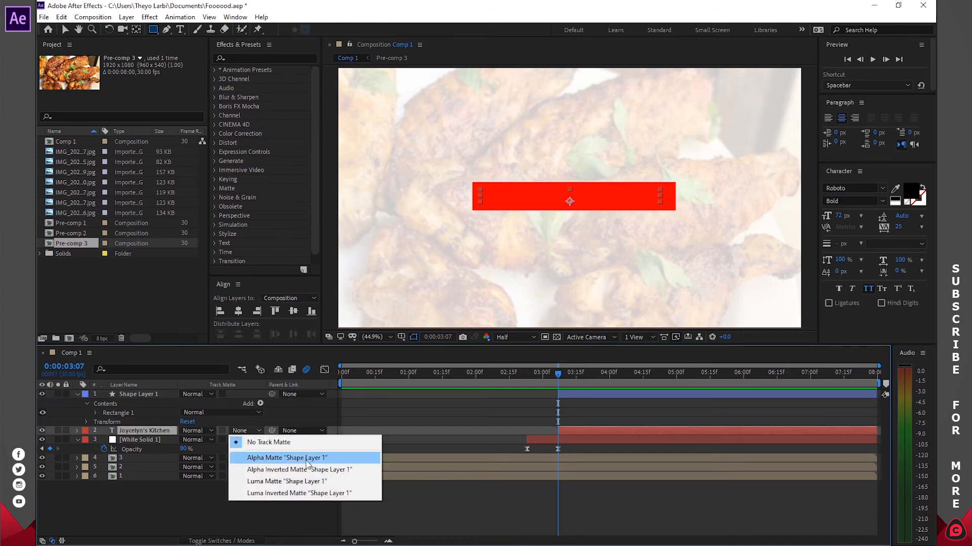
click(286, 458)
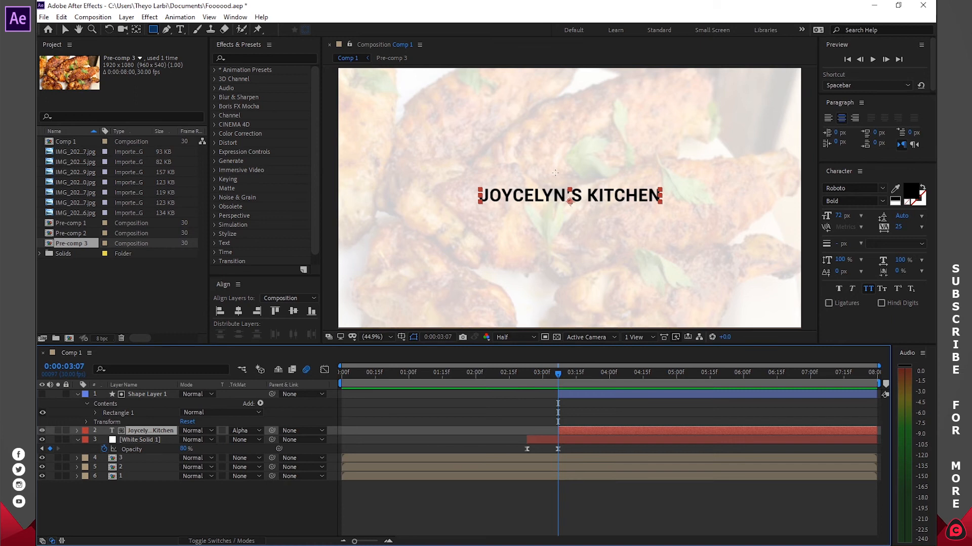
click(77, 395)
click(493, 484)
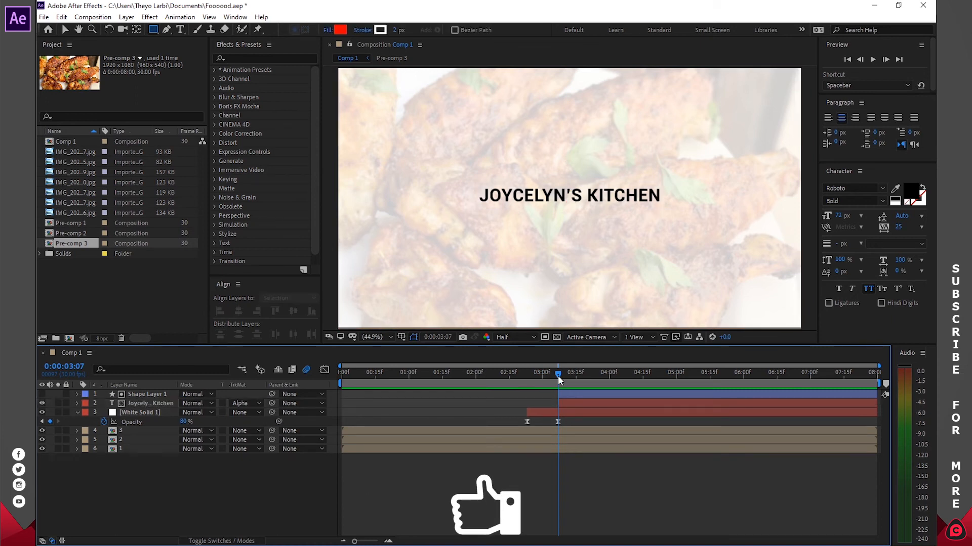
- Add eased Position keyframes to the title, keeping its centred position at 0:00:03:20 and lowering it to 960.0, 678.2 at 0:00:03:07
click(571, 400)
drag(563, 377, 588, 378)
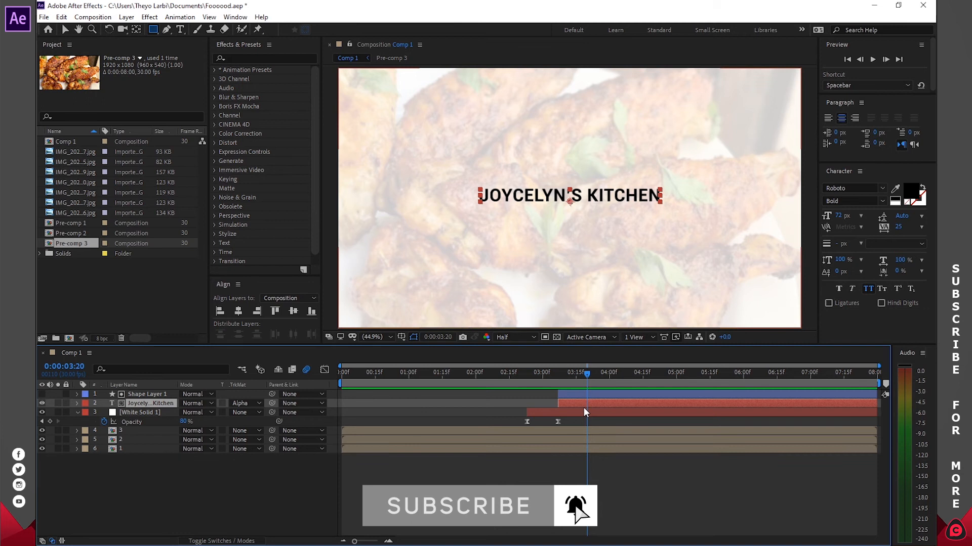
key(p)
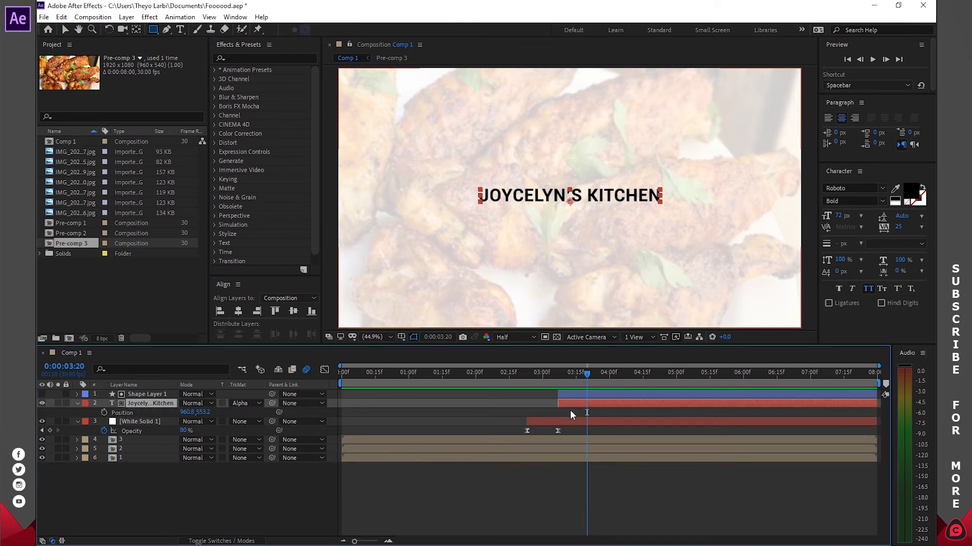
click(105, 413)
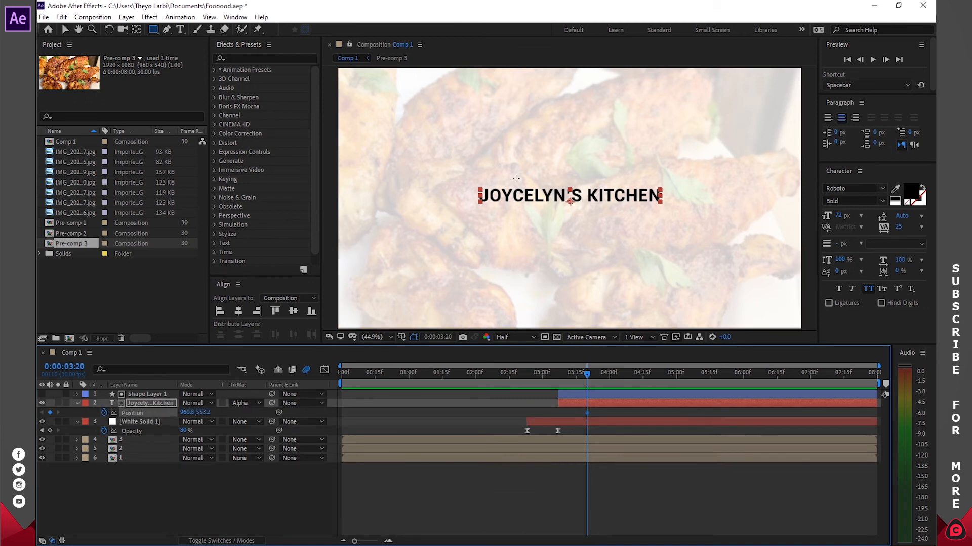
drag(587, 374, 562, 384)
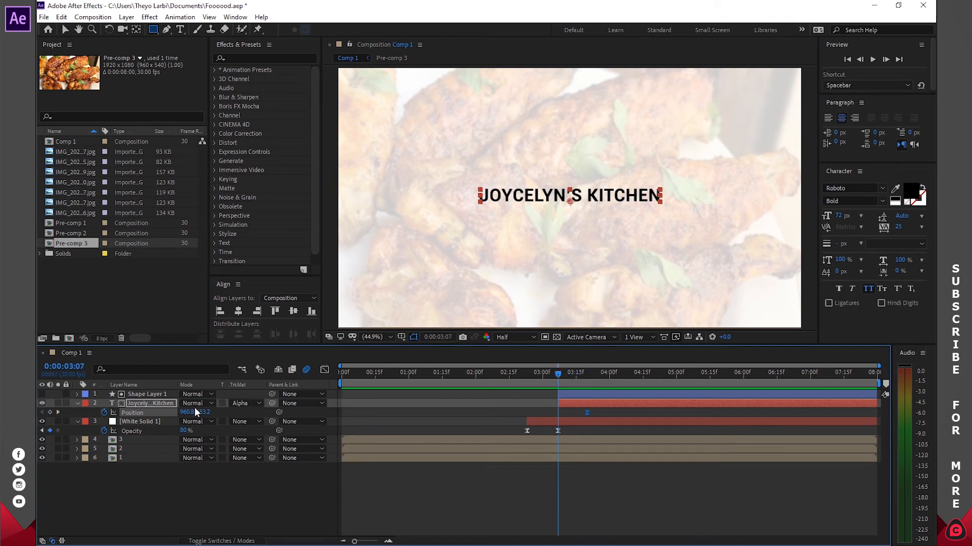
drag(200, 414, 262, 416)
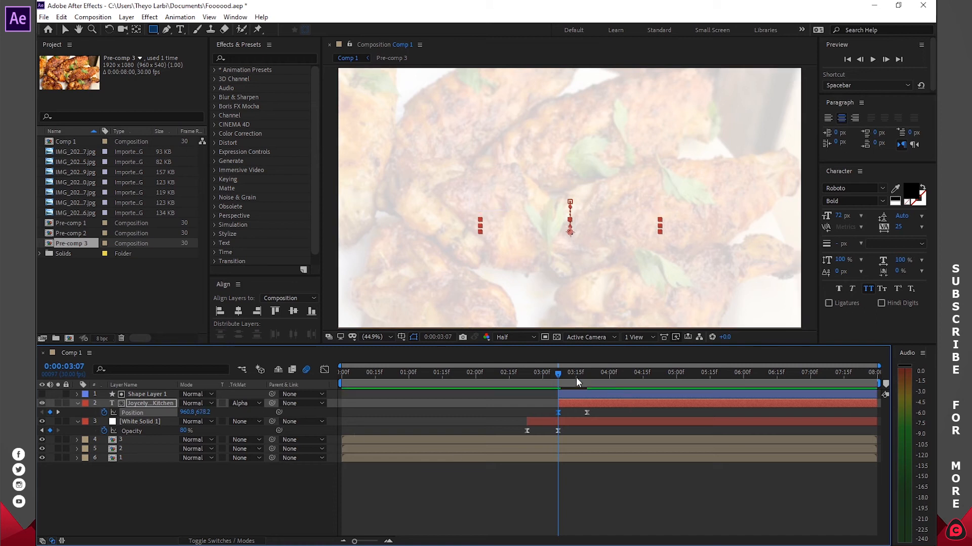
click(569, 394)
- Preview the title reveal, save the project and collapse the title and white solid layers' properties
mouse_move(556, 371)
mouse_down()
mouse_move(503, 373)
mouse_move(591, 373)
mouse_move(514, 381)
mouse_up()
key(space)
key(space)
click(579, 471)
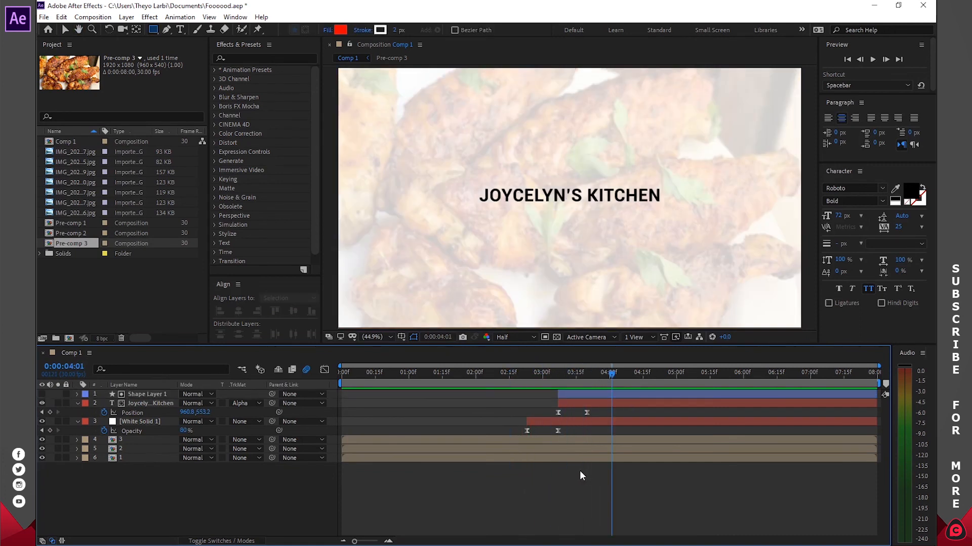
key(ctrl+s)
click(77, 404)
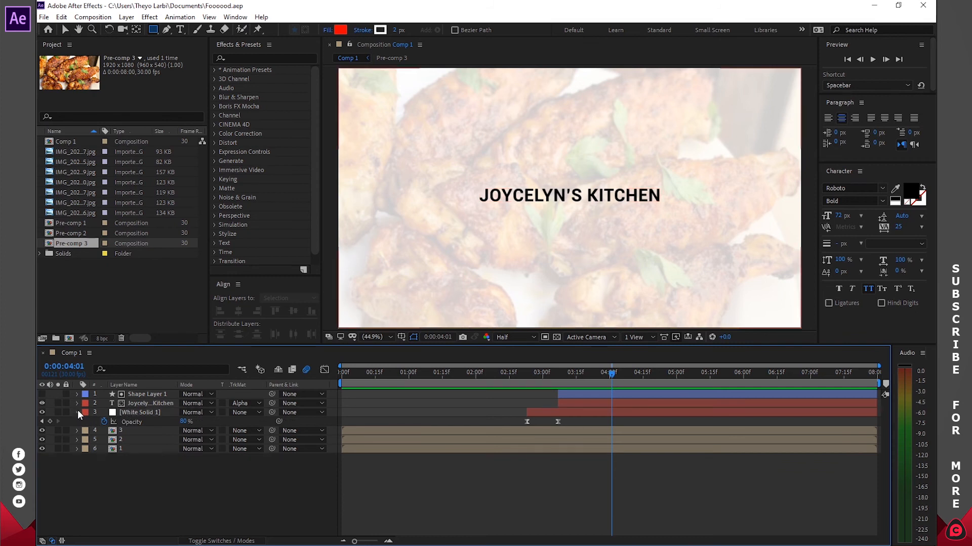
click(78, 413)
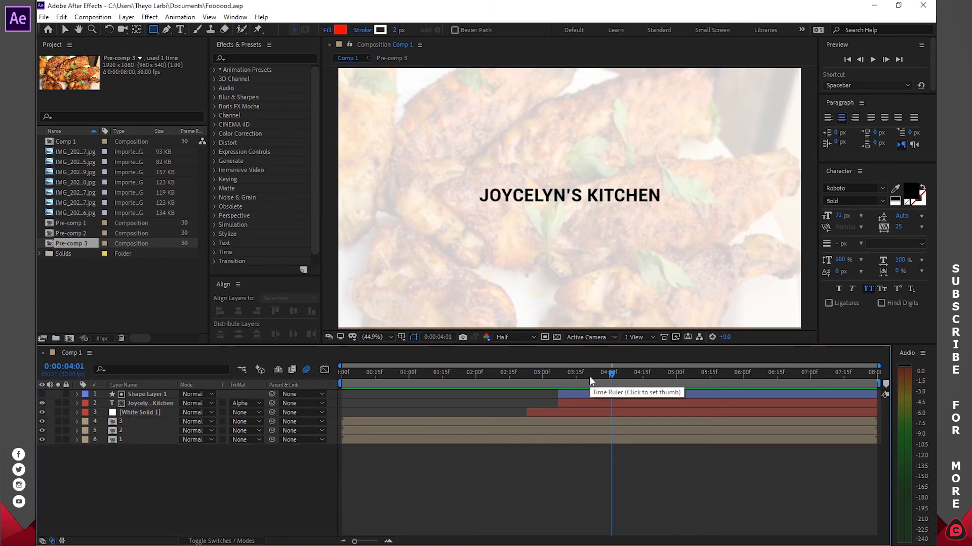
- Search the computer for "social" and open the Social-media-icons PSD in Photoshop
key(super)
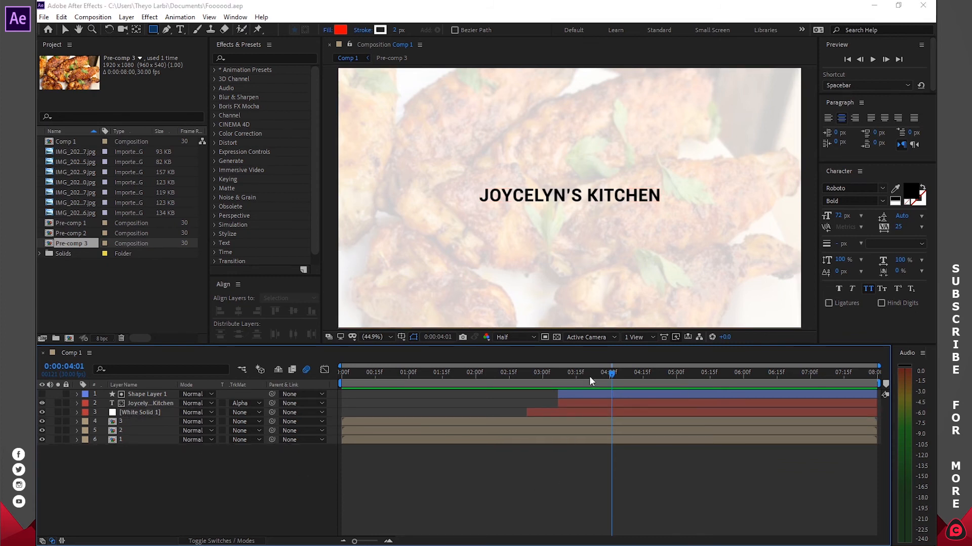
text(youtube)
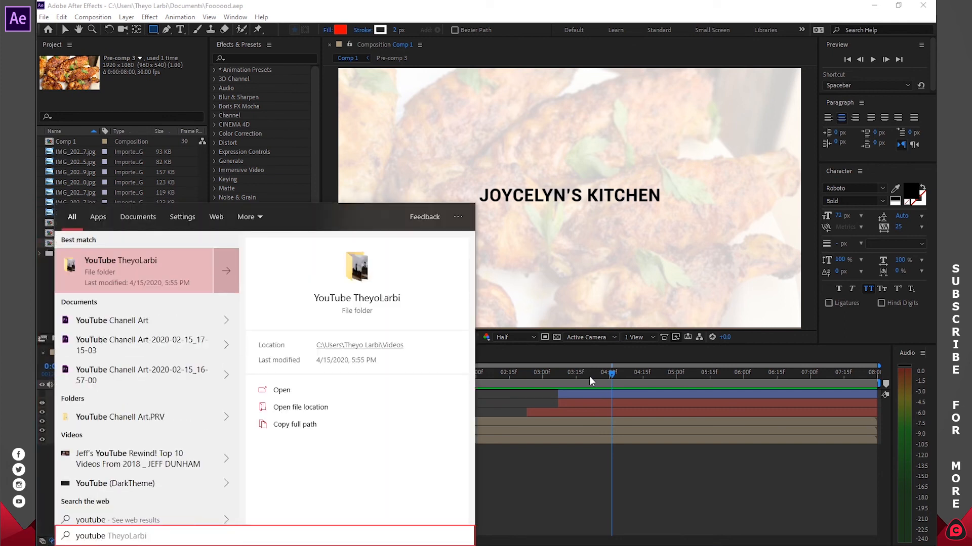
click(125, 536)
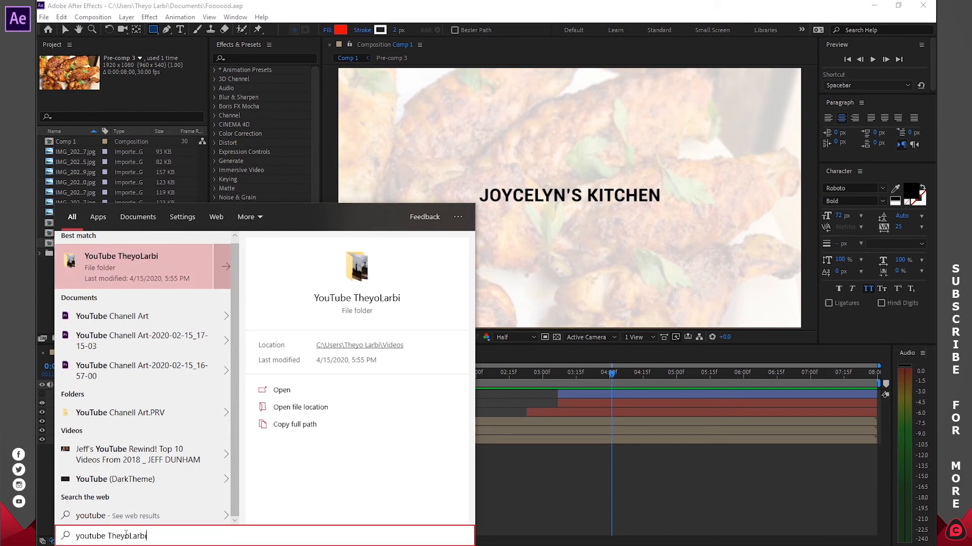
key(ctrl+a)
text(social)
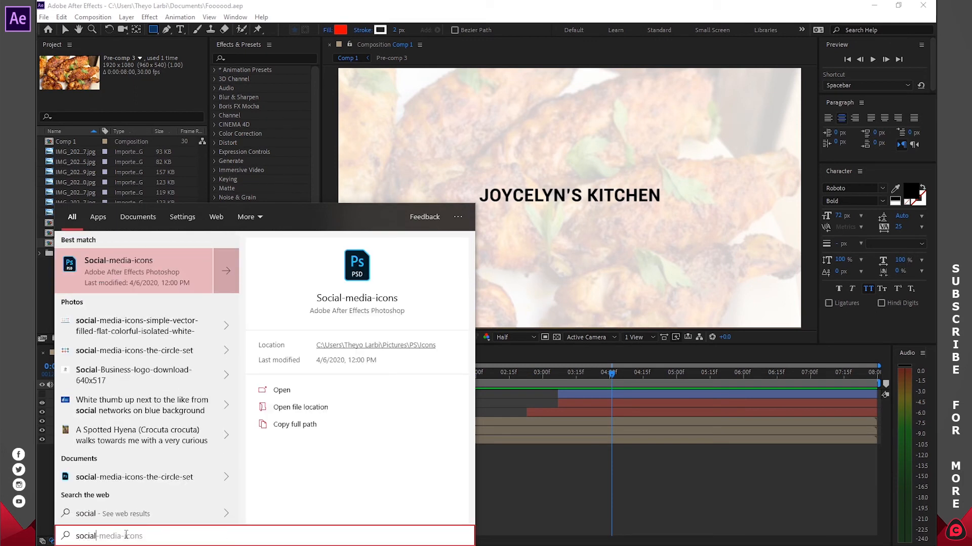
click(165, 265)
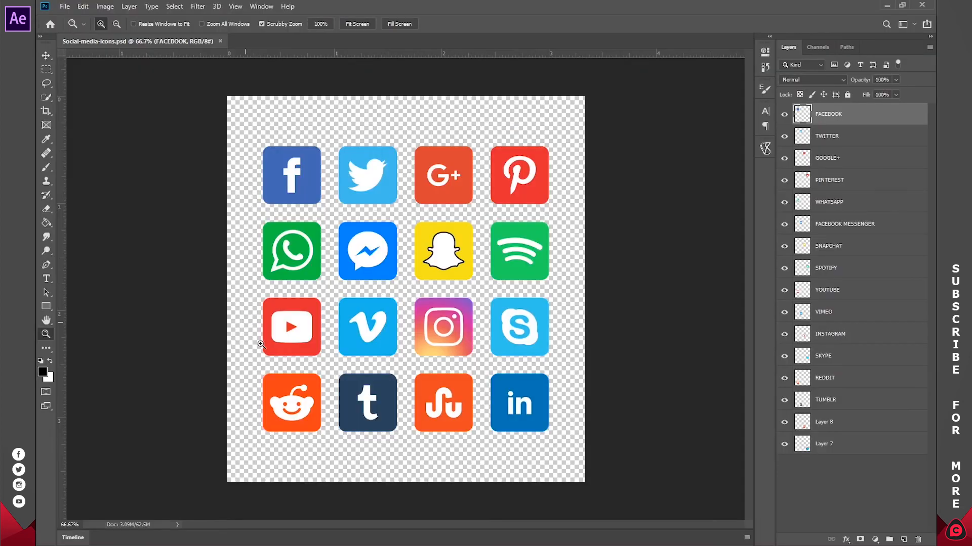
- Crop the document tightly around the YouTube icon, using the W x H x Resolution crop preset with empty dimensions
key(v)
click(294, 330)
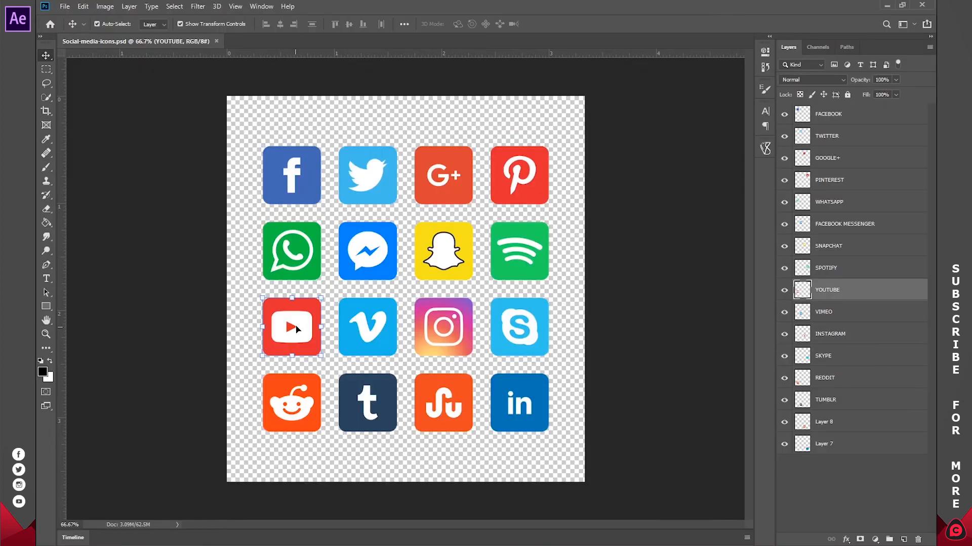
key(c)
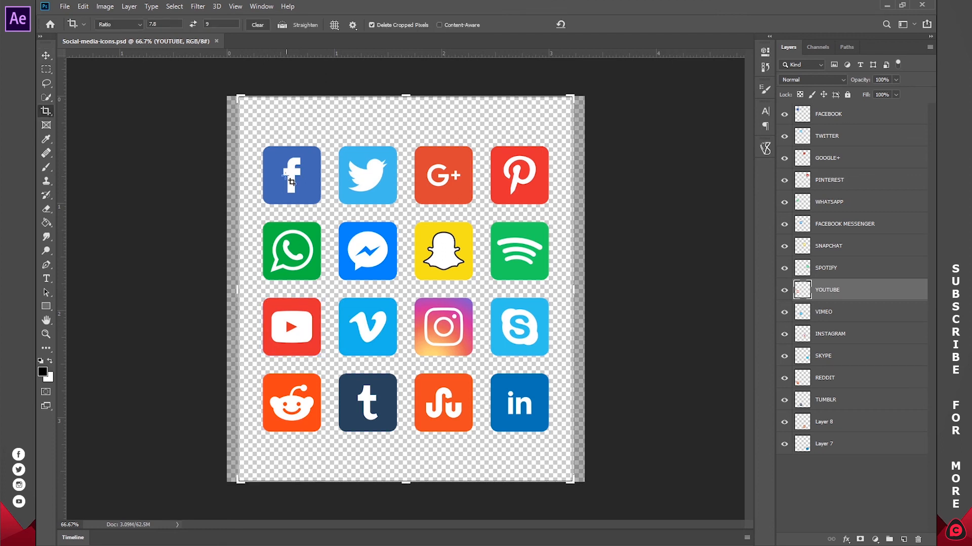
click(125, 25)
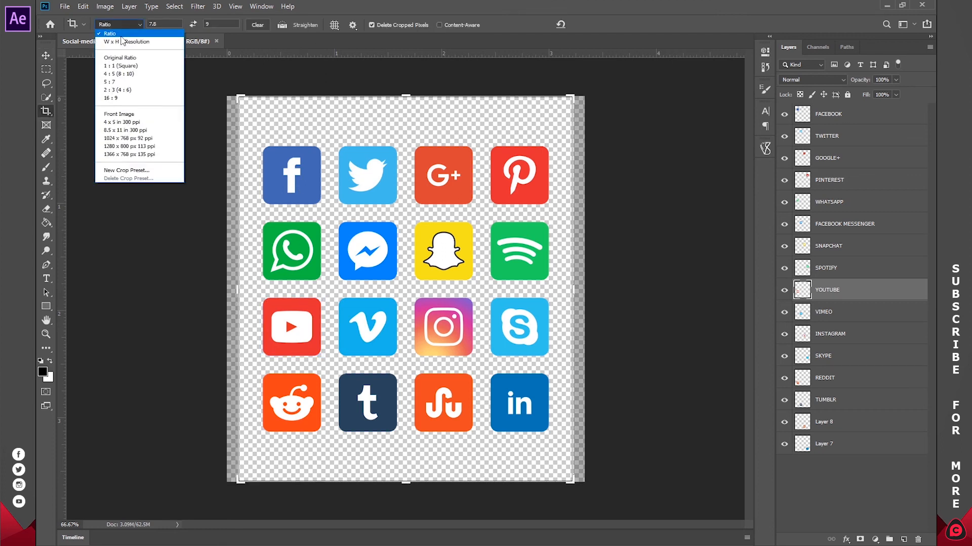
click(117, 39)
click(425, 115)
click(579, 24)
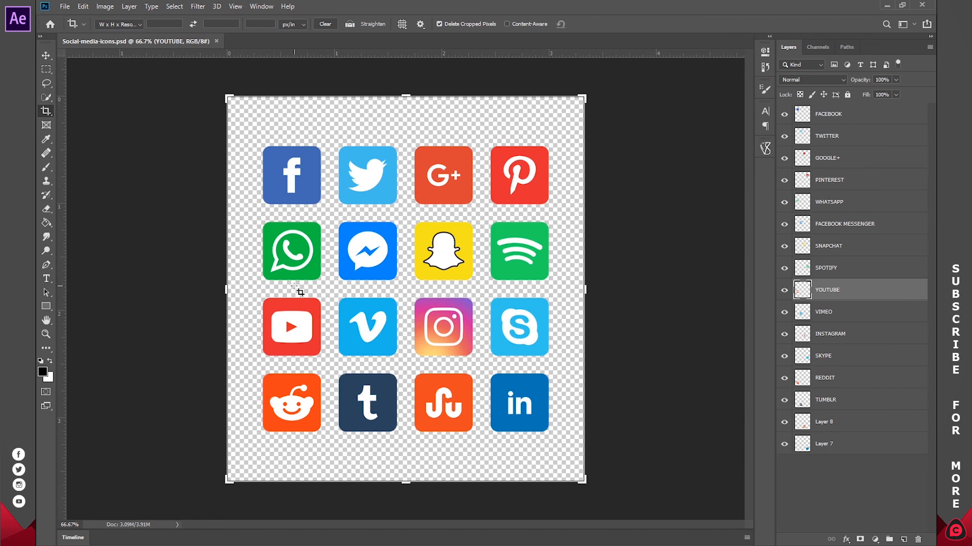
drag(252, 289, 326, 365)
click(595, 24)
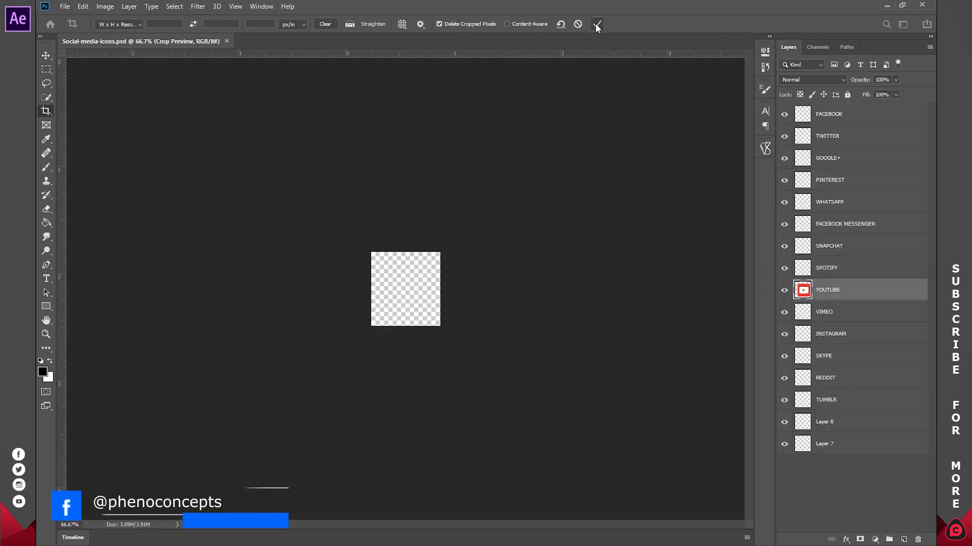
- Save the cropped icon to the Desktop as a PNG named "youtube", close the document and return to After Effects
key(ctrl+shift+s)
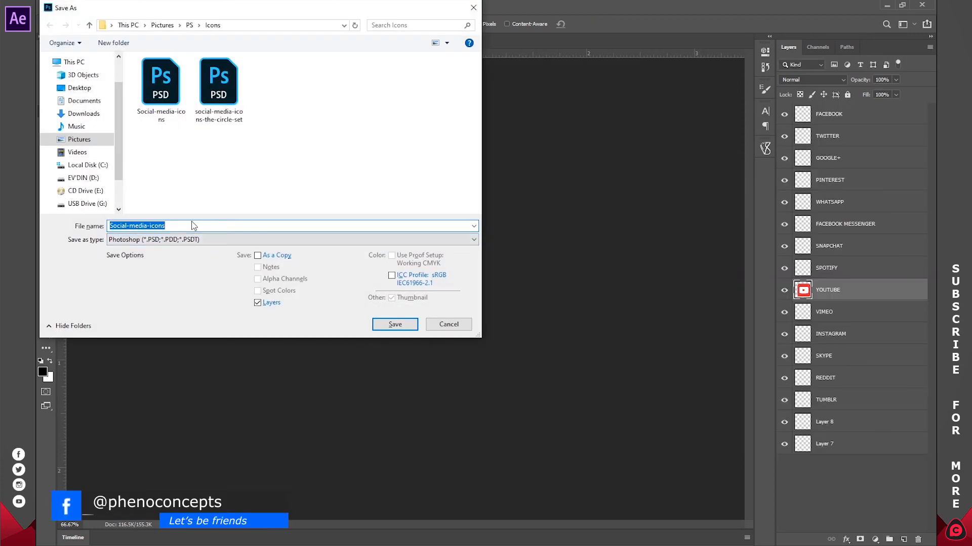
click(79, 87)
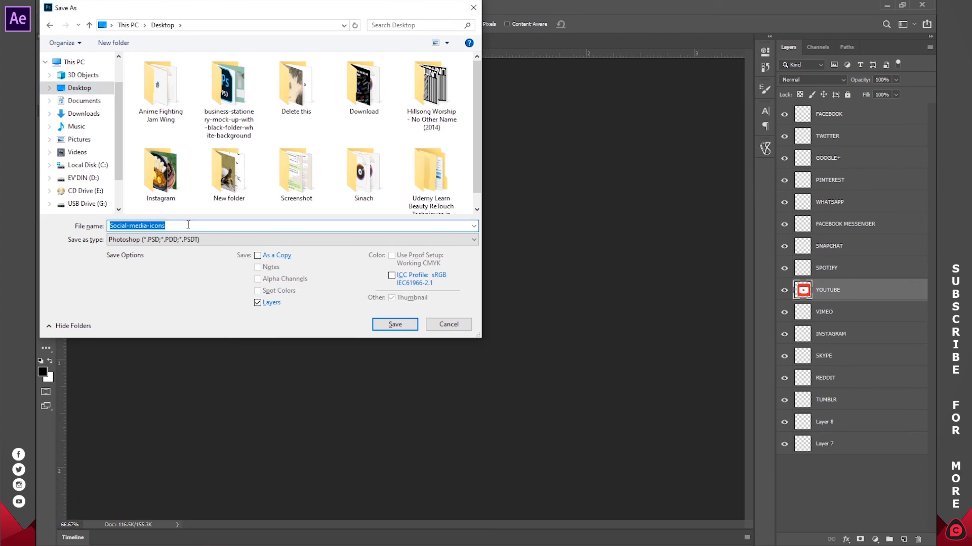
text(youtube)
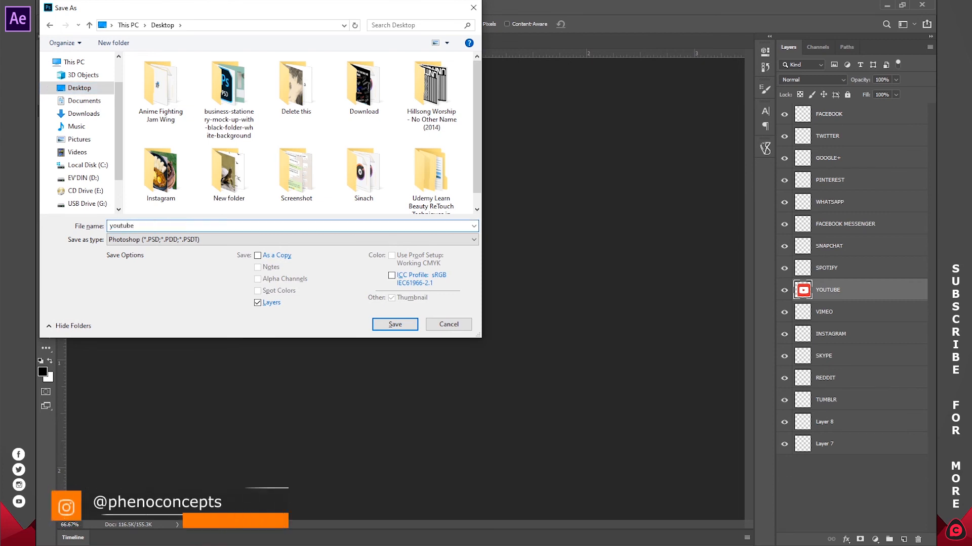
click(161, 244)
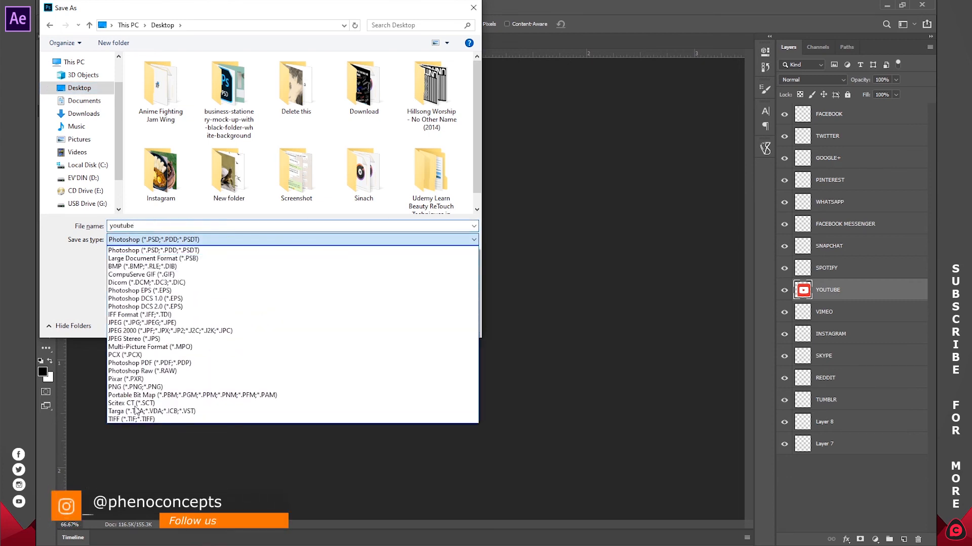
click(167, 395)
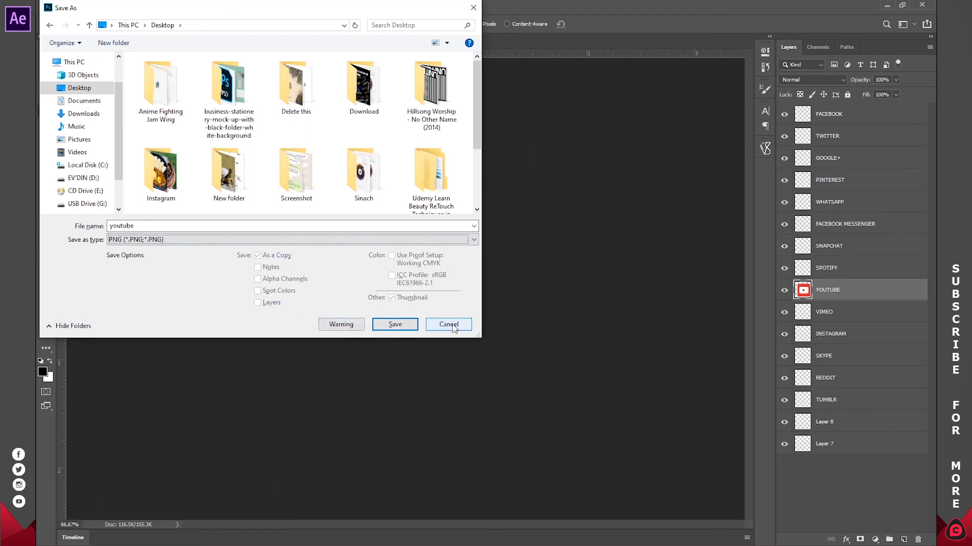
key(Return)
click(543, 167)
key(ctrl+w)
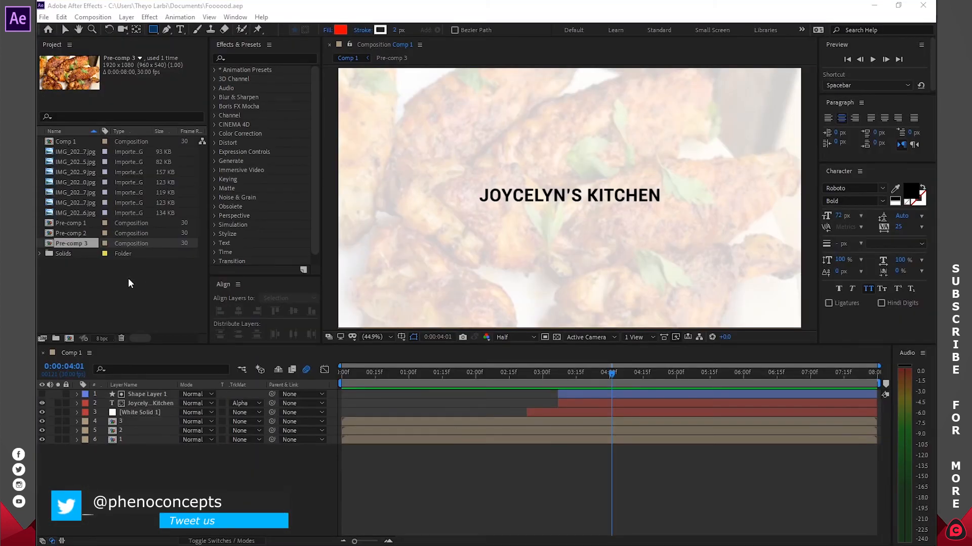
- Import youtube.png from the Desktop and add it as the top layer of Comp 1
double_click(128, 283)
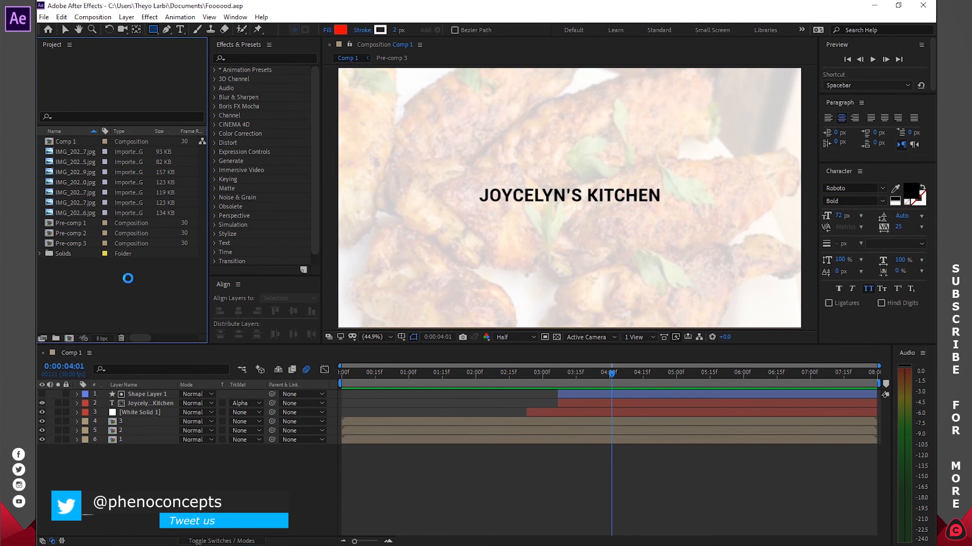
click(89, 130)
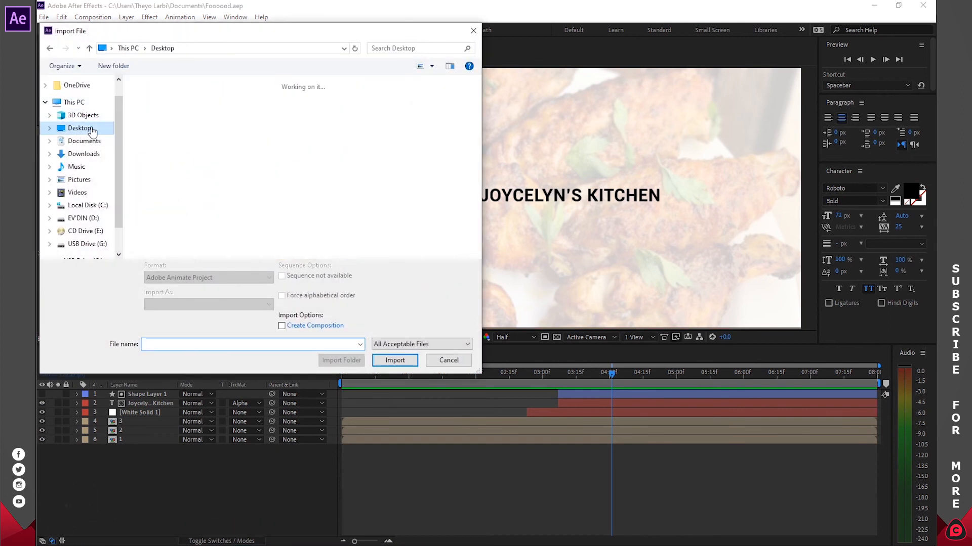
click(445, 117)
key(End)
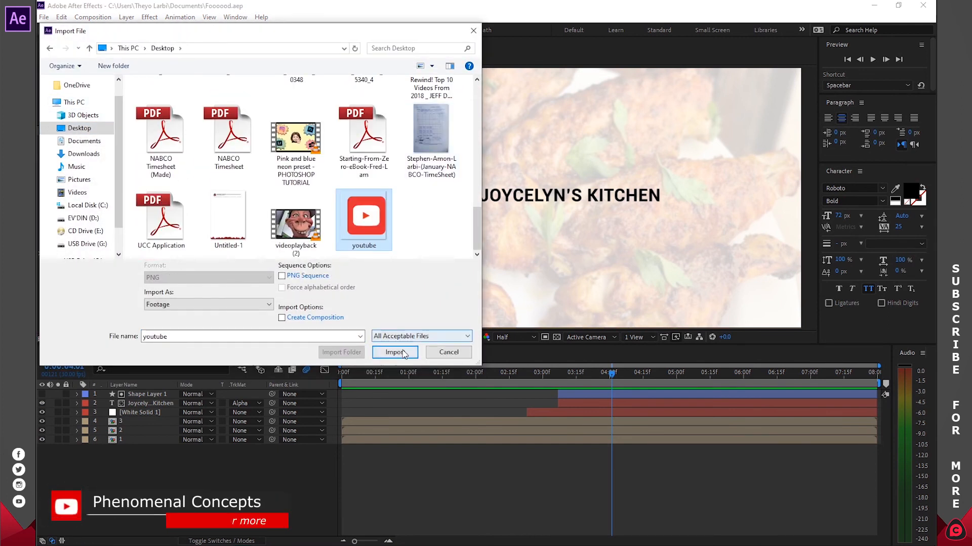
key(Return)
drag(78, 264, 144, 390)
- Move the YouTube icon's anchor point onto its visible centre and align the layer to the composition's horizontal and vertical centres
click(136, 29)
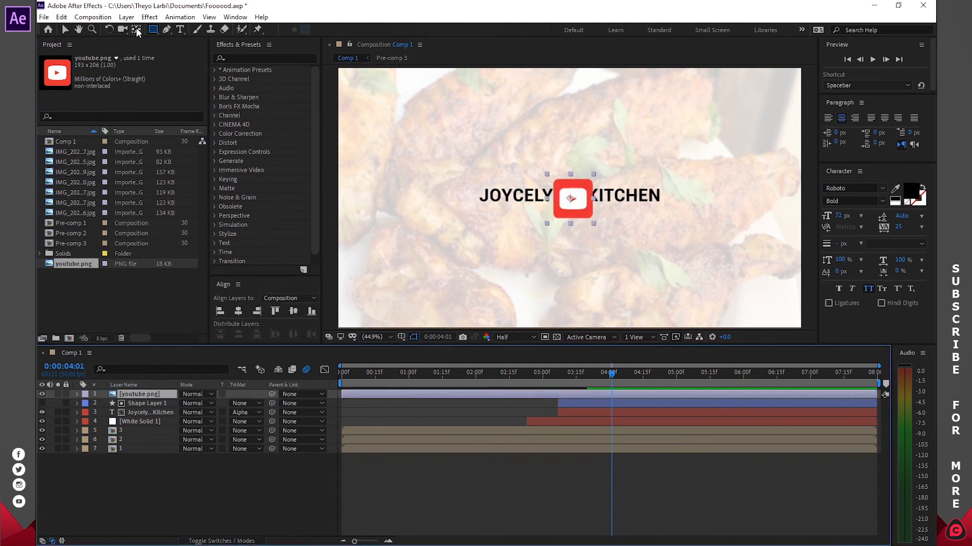
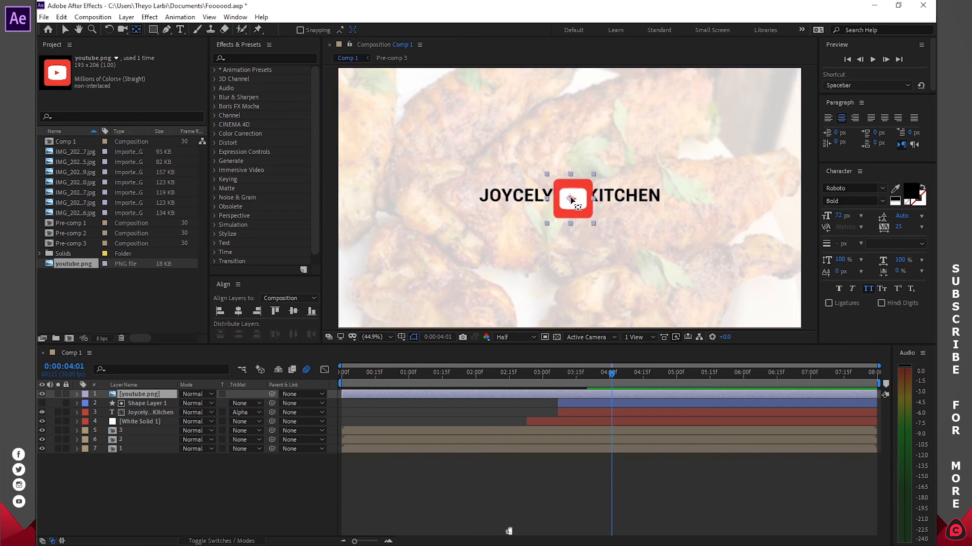
drag(570, 198, 575, 199)
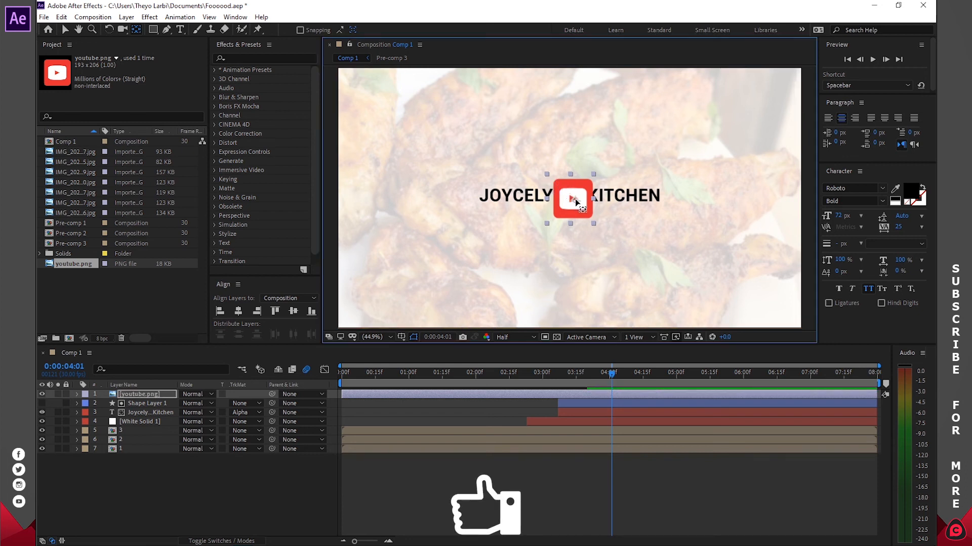
click(239, 312)
click(292, 313)
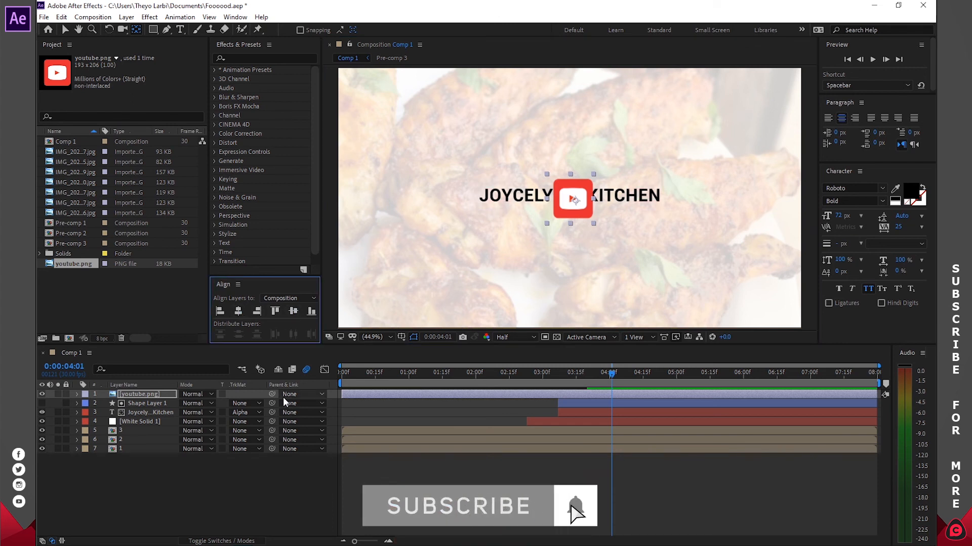
- Raise the YouTube icon above the title by setting its Position to 982.3, 394.9
key(p)
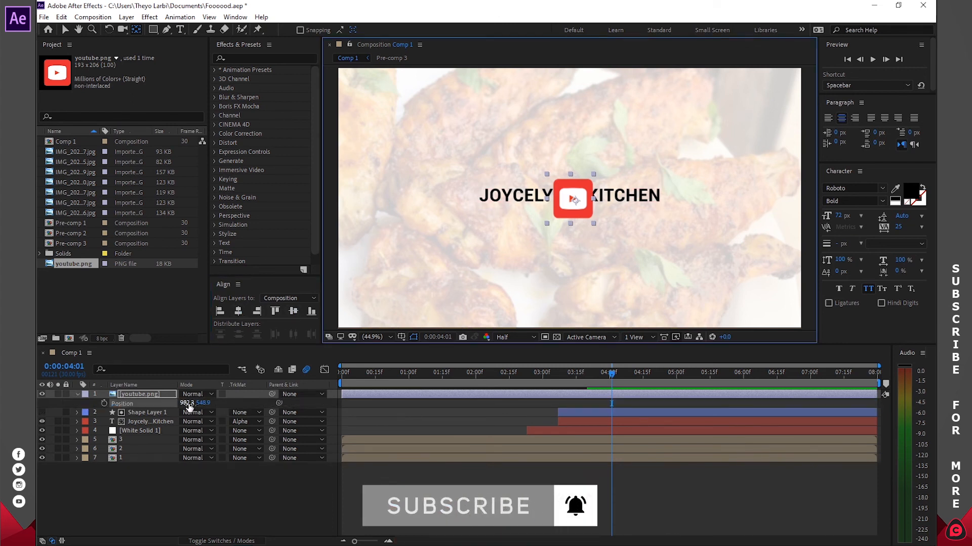
drag(187, 403, 131, 411)
key(ctrl+z)
drag(203, 403, 109, 416)
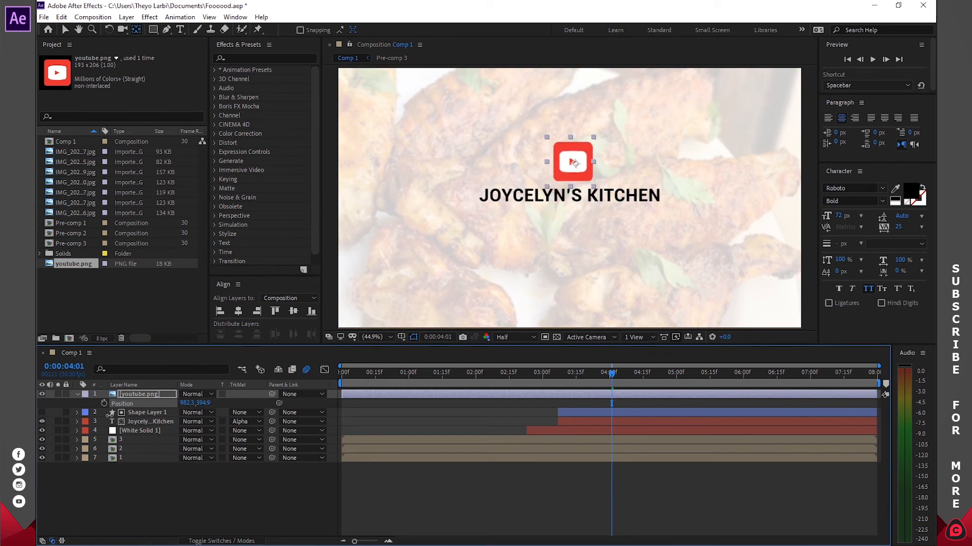
click(500, 503)
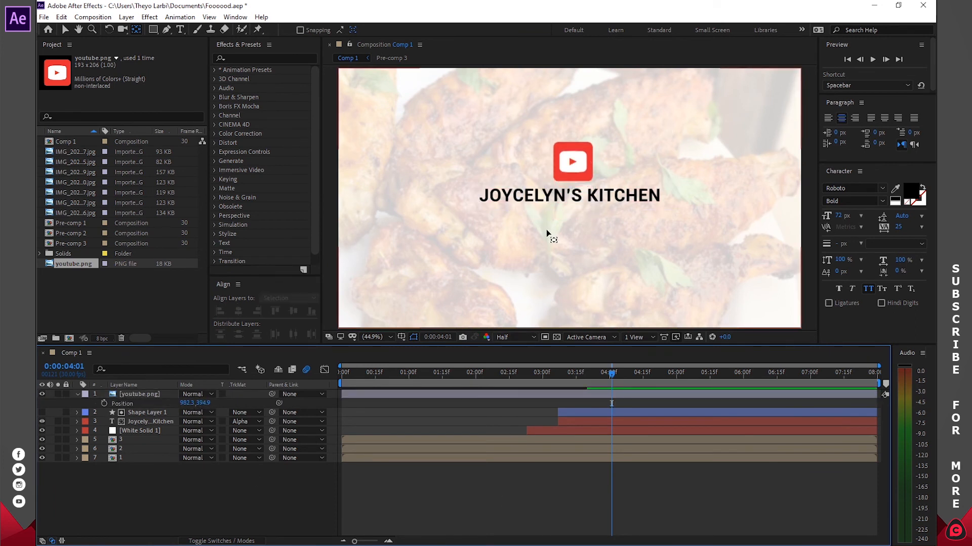
- Trim the icon layer's start to match the title layer and add Position and Opacity keyframes at 0:00:04:00
click(580, 394)
drag(341, 396, 609, 379)
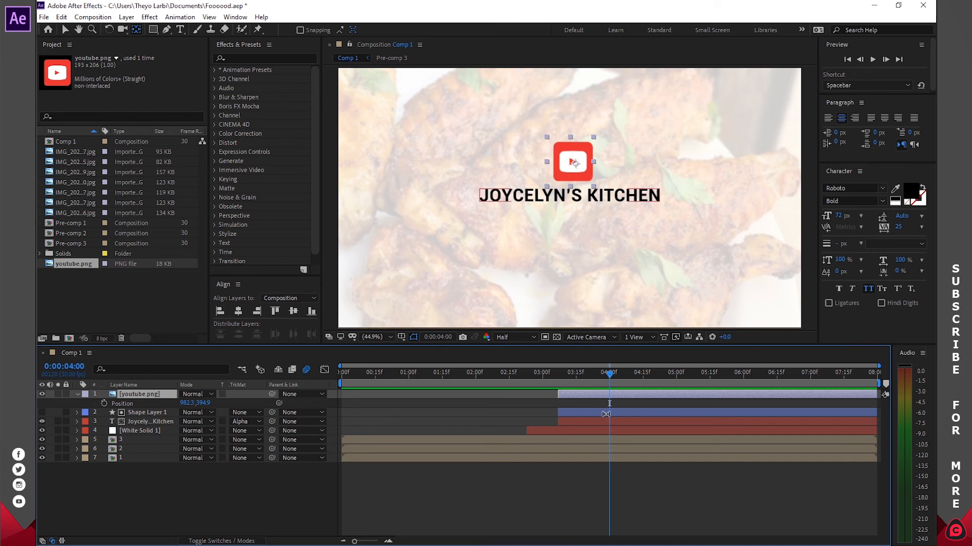
click(105, 403)
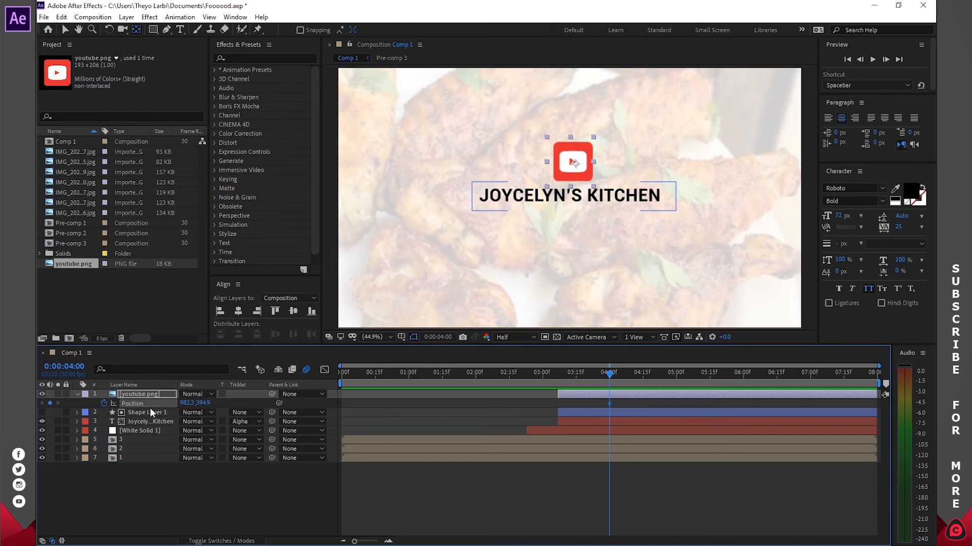
key(t)
click(102, 404)
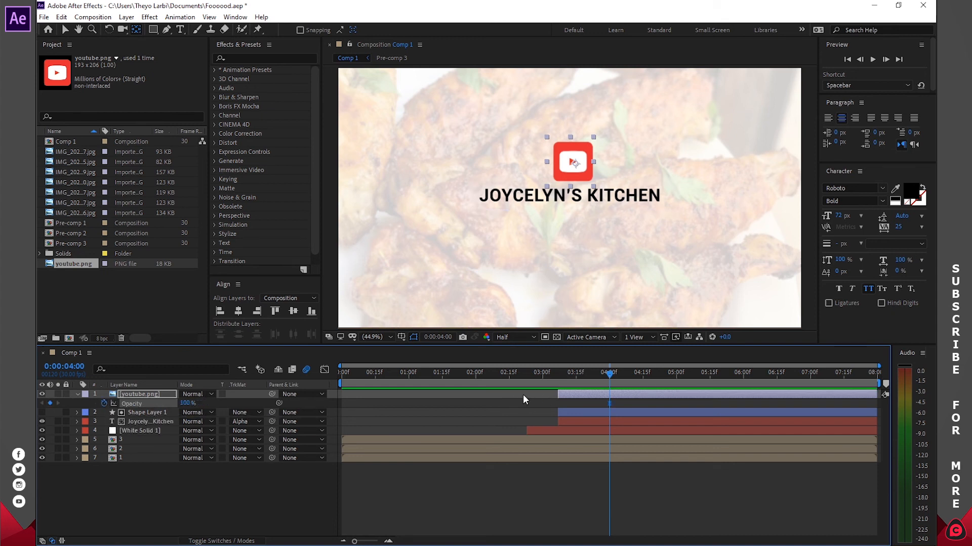
key(u)
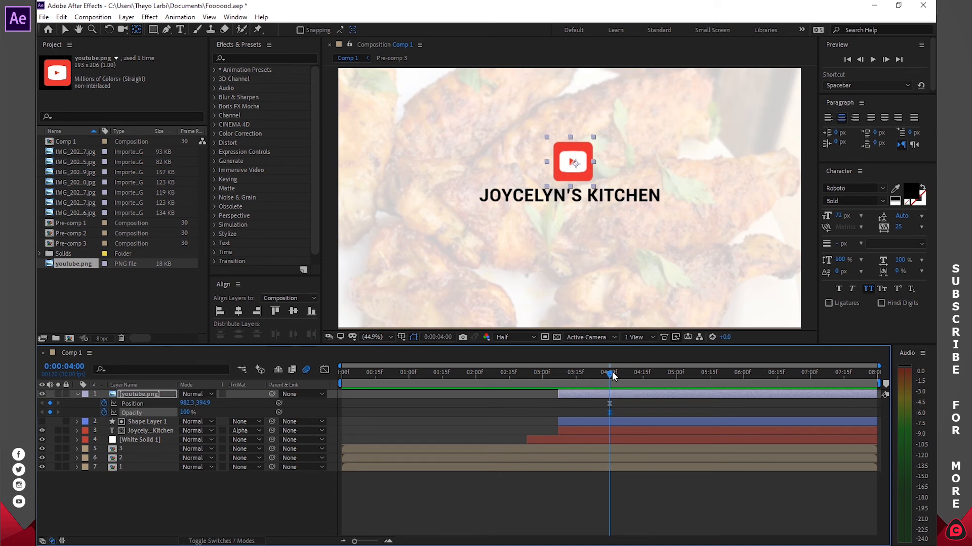
- Trim the YouTube icon layer's start to 0:00:03:15 and set its Opacity to 0% there
drag(610, 377, 576, 383)
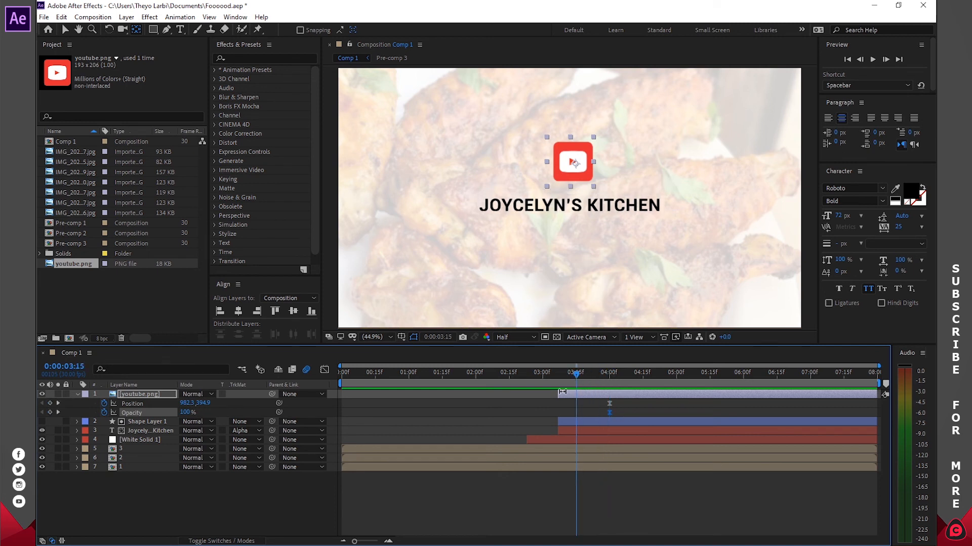
click(144, 394)
key(alt+bracketleft)
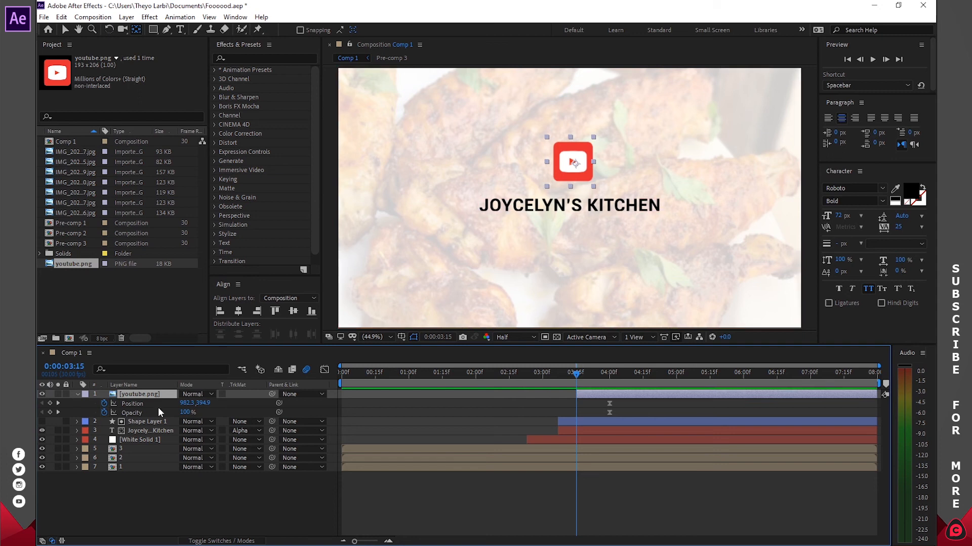
click(185, 413)
text(0)
key(Return)
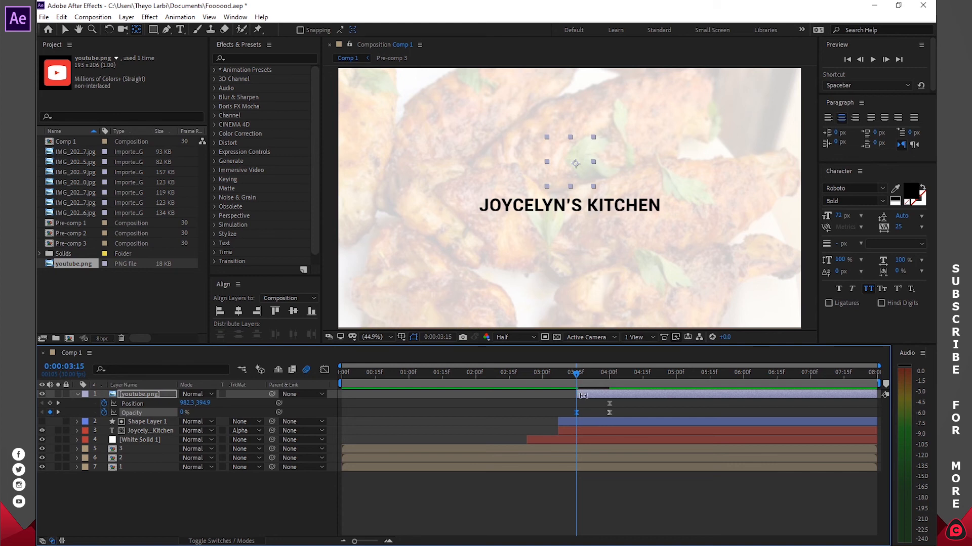
- Set the YouTube icon's Position at 0:00:03:15 to 982.3, 265.9 and preview its drop-in animation
drag(202, 404, 83, 404)
mouse_move(575, 374)
mouse_down()
mouse_move(657, 373)
mouse_move(557, 383)
mouse_move(596, 380)
mouse_move(582, 385)
mouse_up()
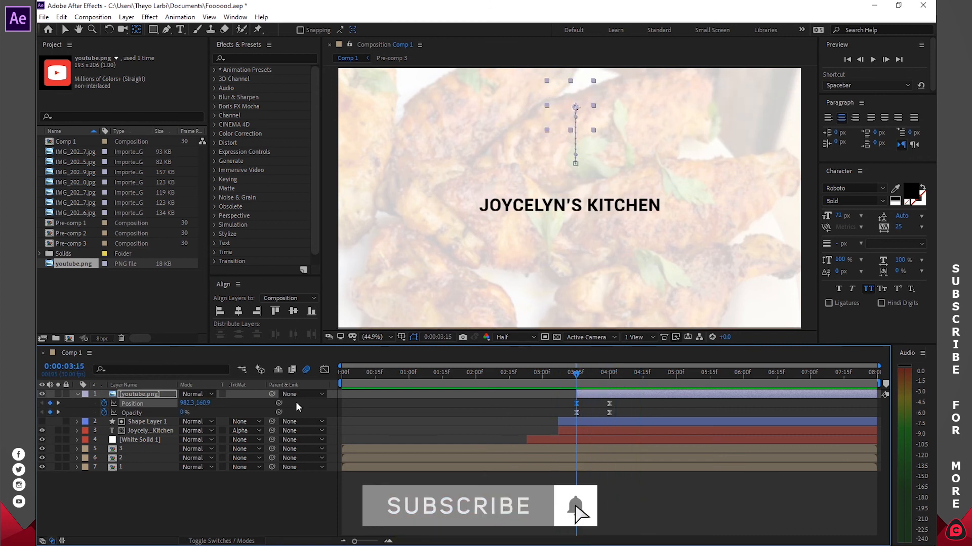
drag(202, 403, 258, 409)
key(space)
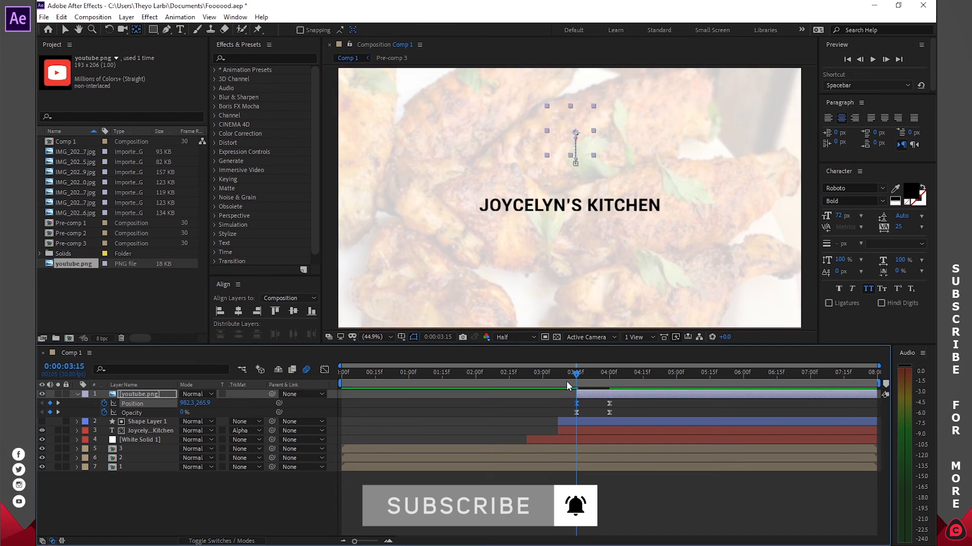
- Preview the YouTube icon's drop-in animation together with the title reveal and inspect the title's matte shape
key(space)
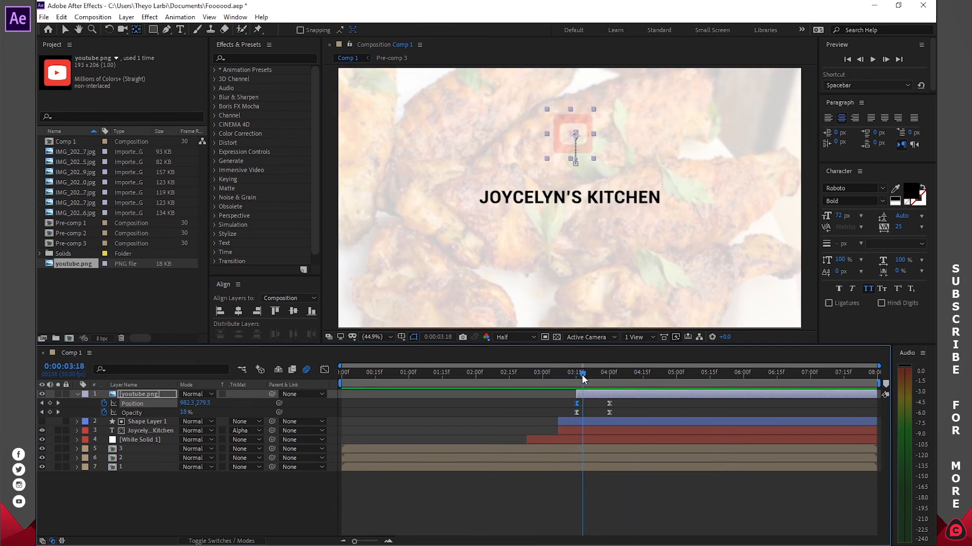
drag(578, 380, 555, 378)
key(space)
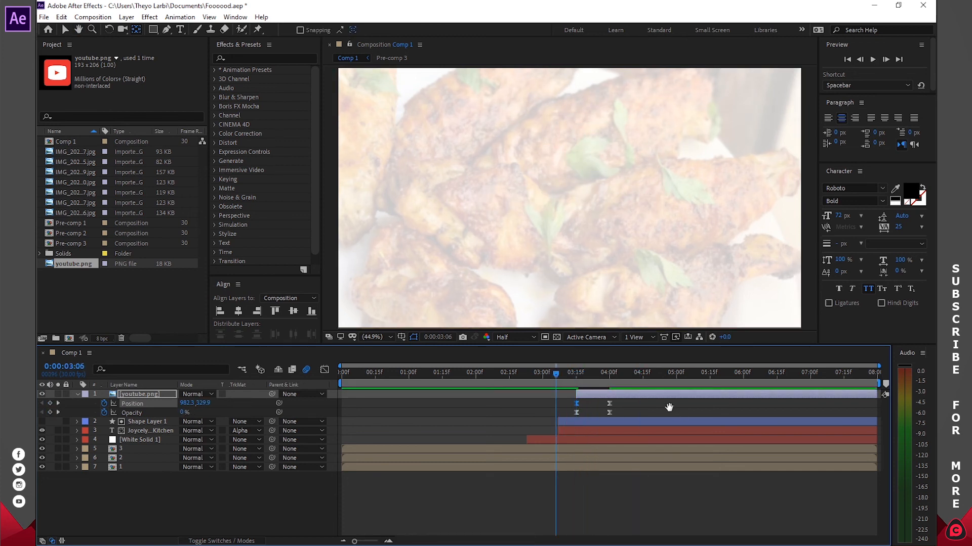
click(633, 394)
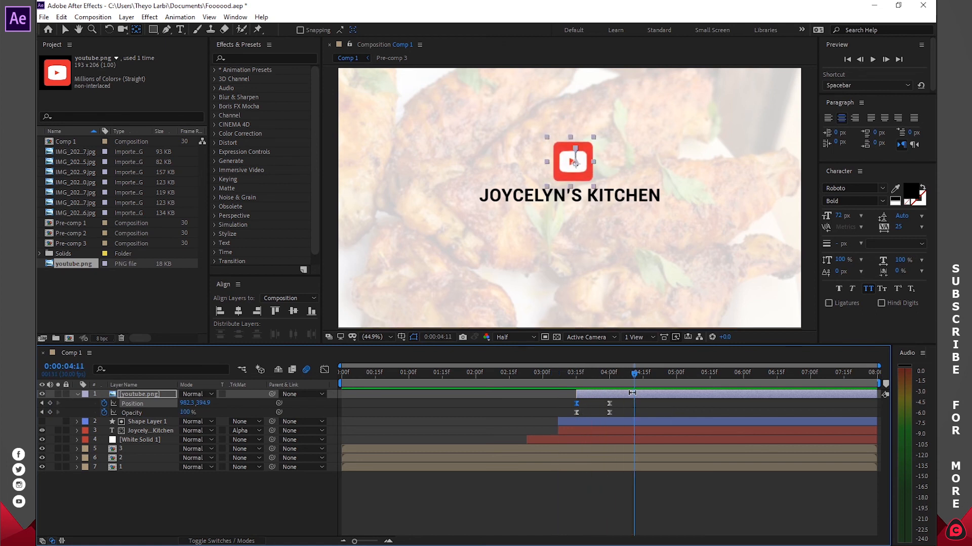
click(589, 506)
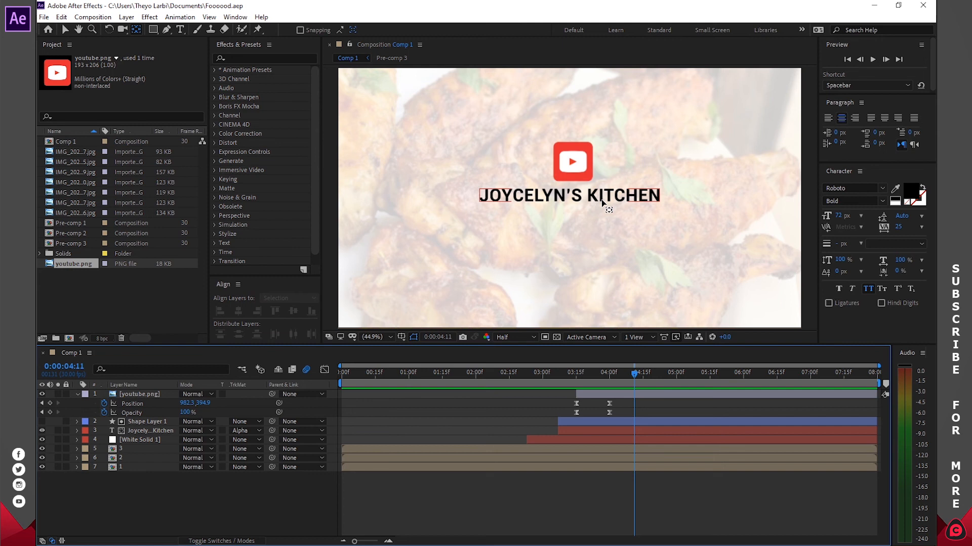
click(604, 422)
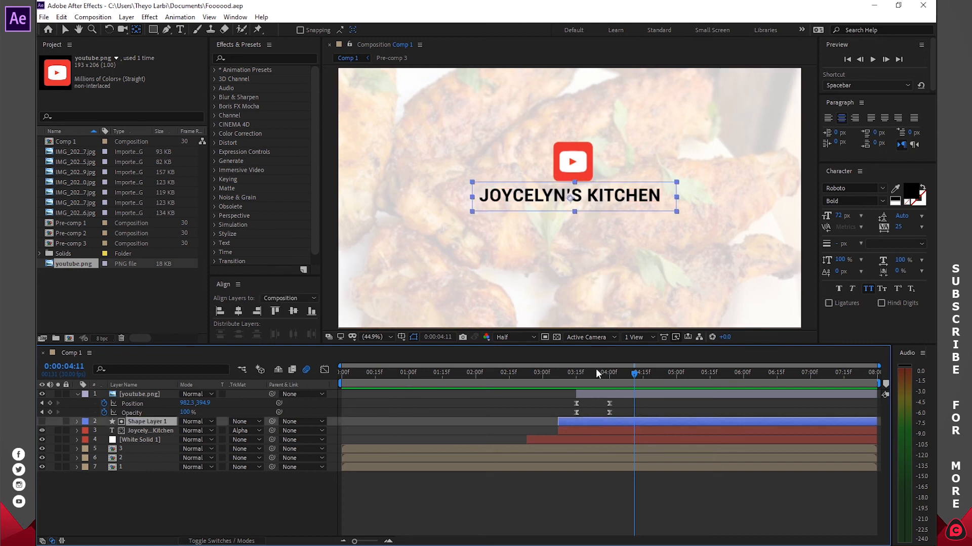
click(597, 502)
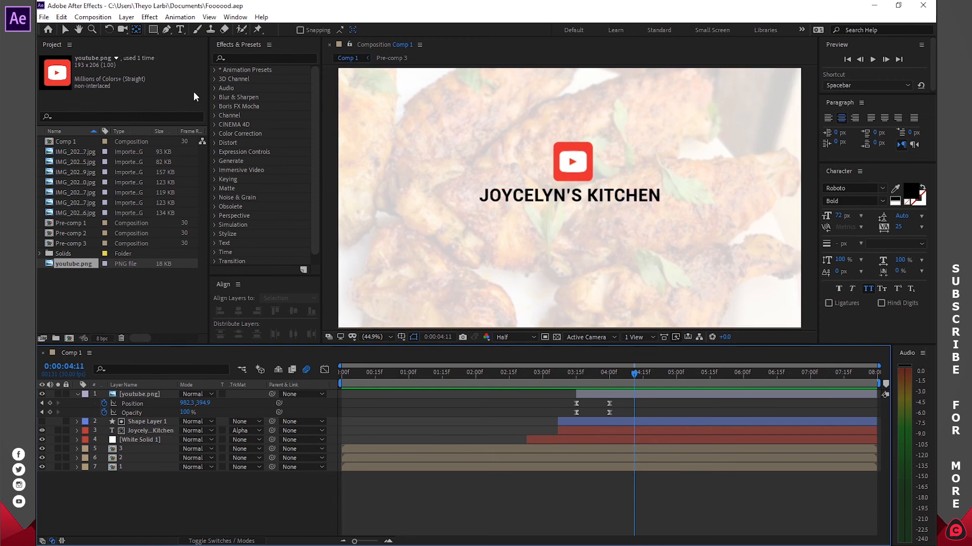
- Add the placeholder text "fgkadjkfgjdsfjgkfd" below the title in 48 px Roboto Regular without All Caps, and preview the composition
click(182, 30)
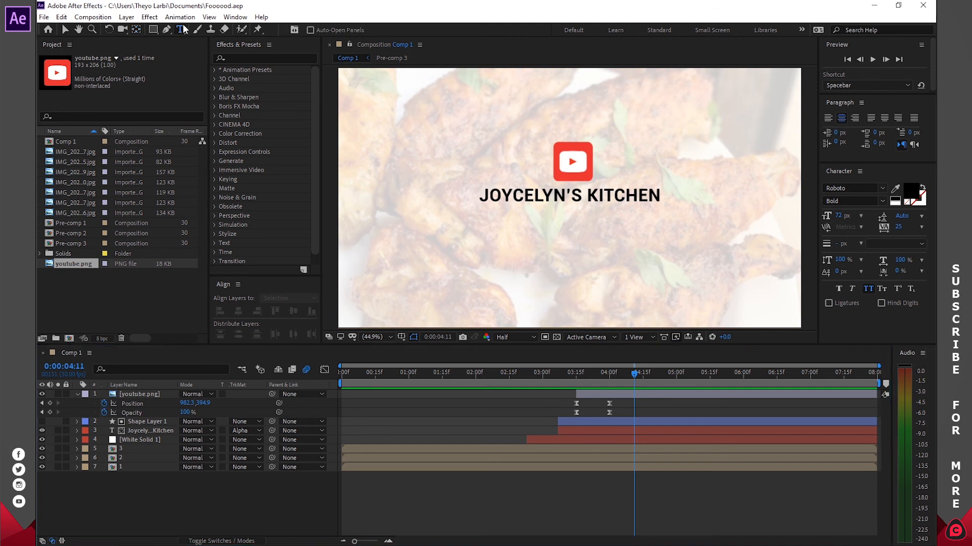
click(572, 229)
text(fgkadjkfgjdsfjgkfd)
key(ctrl+a)
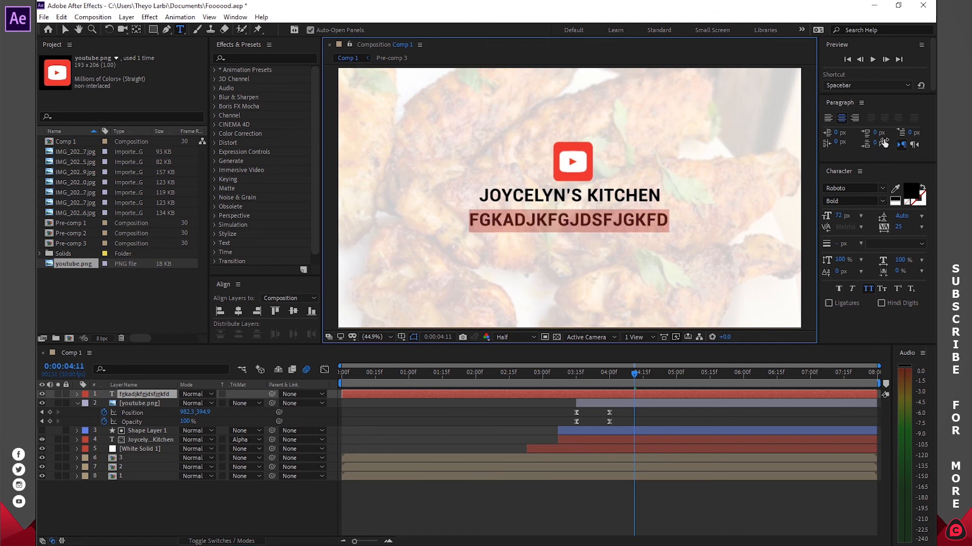
click(866, 289)
click(860, 216)
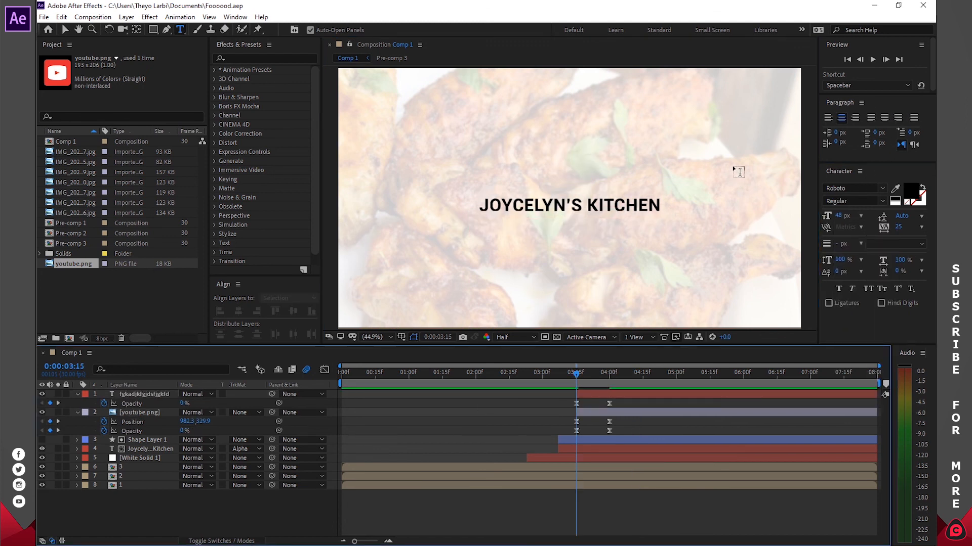
click(872, 59)
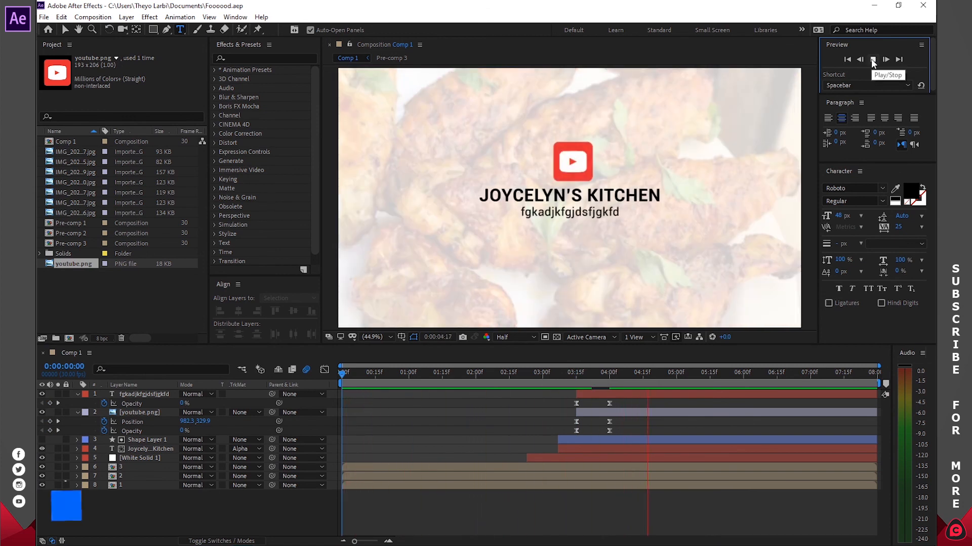
click(872, 60)
- Shorten the composition's duration to 0:00:05:00 and play it back from the first frame
click(92, 17)
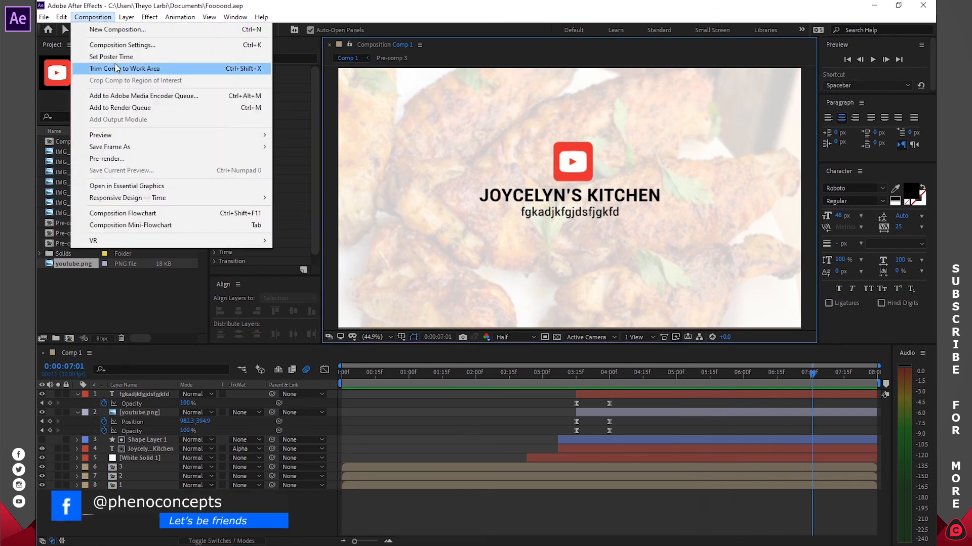
click(117, 45)
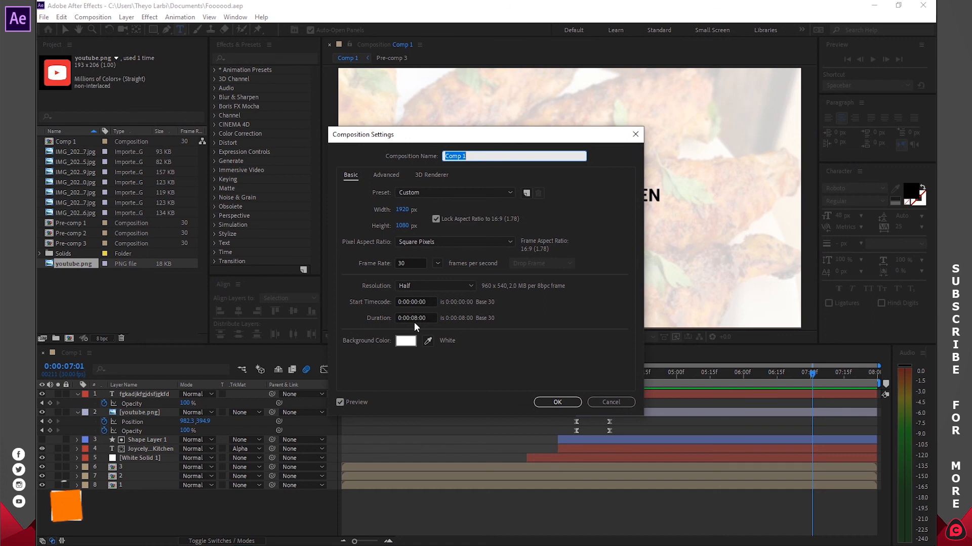
click(418, 318)
key(BackSpace)
text(5)
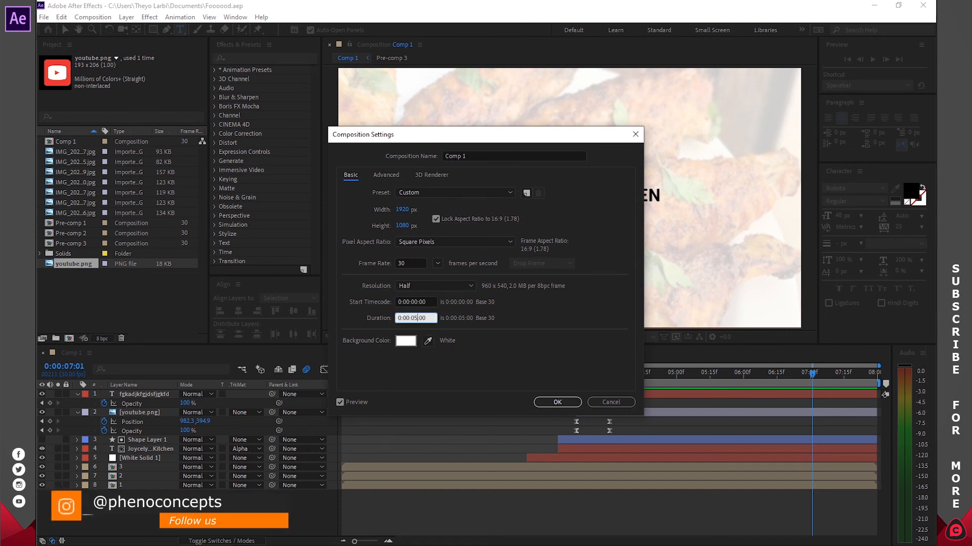
key(Return)
click(848, 60)
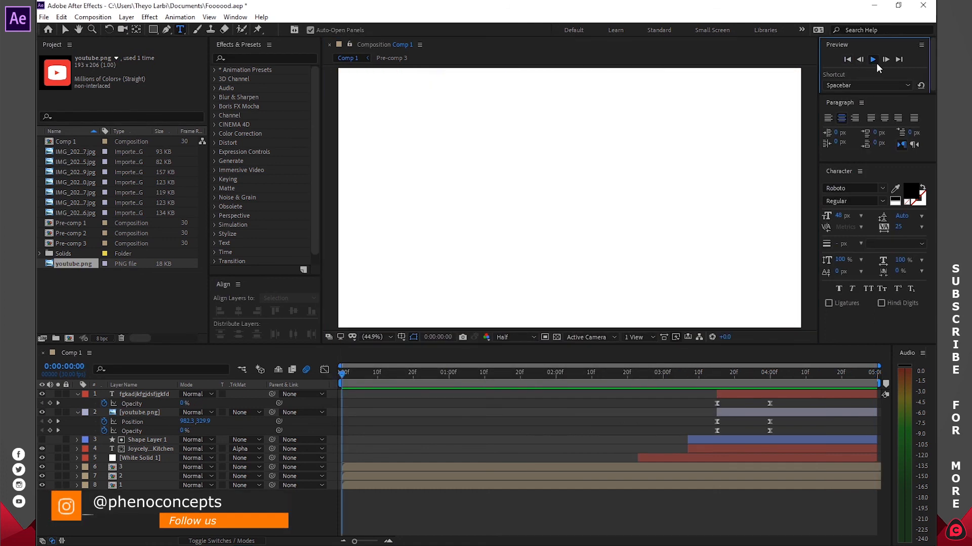
click(876, 62)
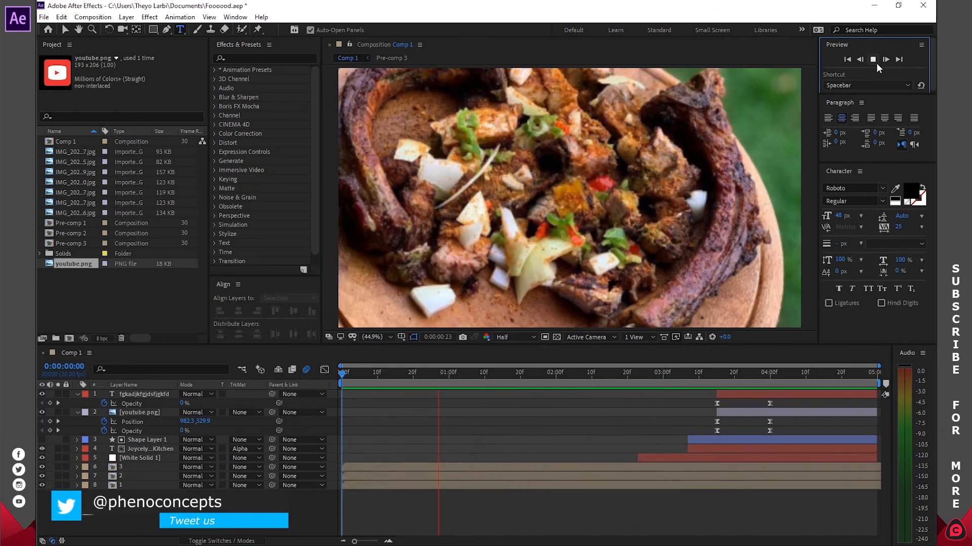
click(876, 63)
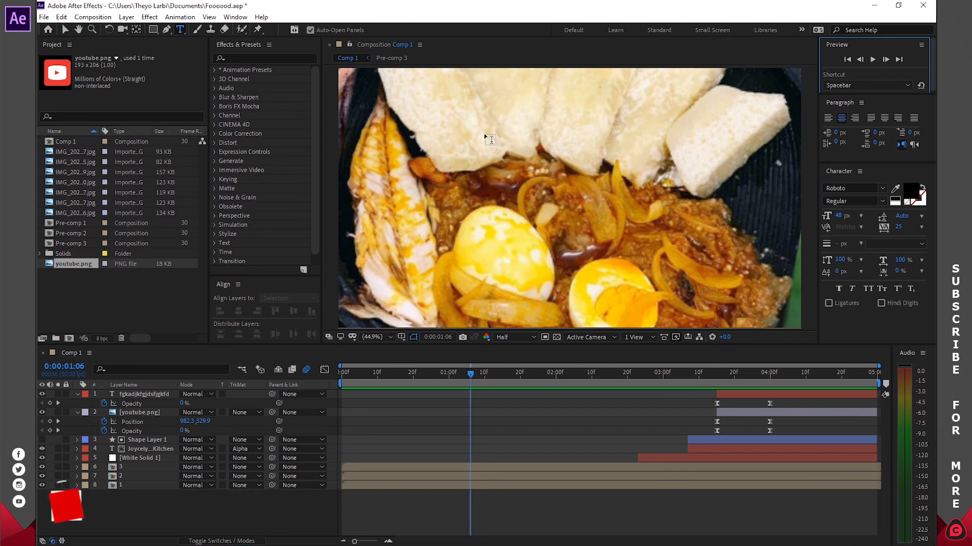
- Add Comp 1 to the Render Queue
click(93, 17)
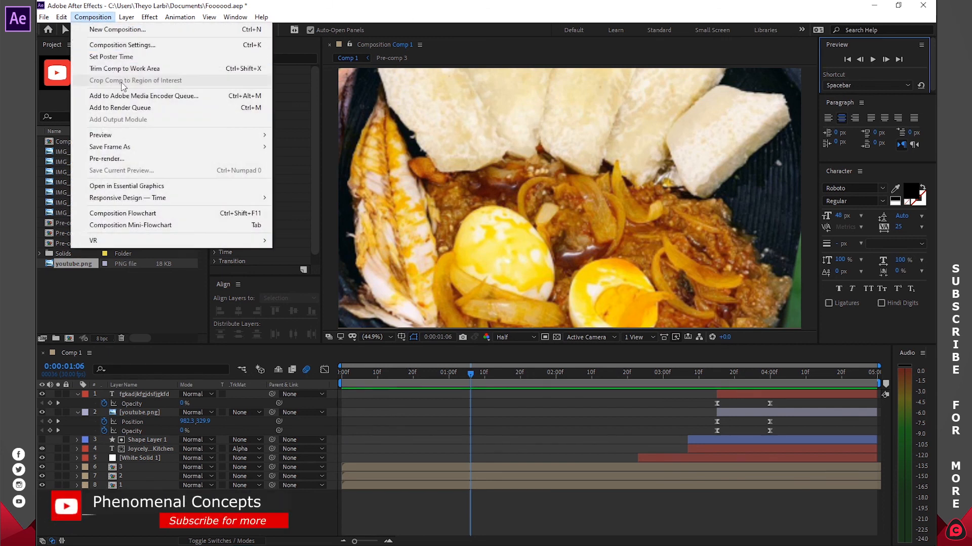
click(135, 108)
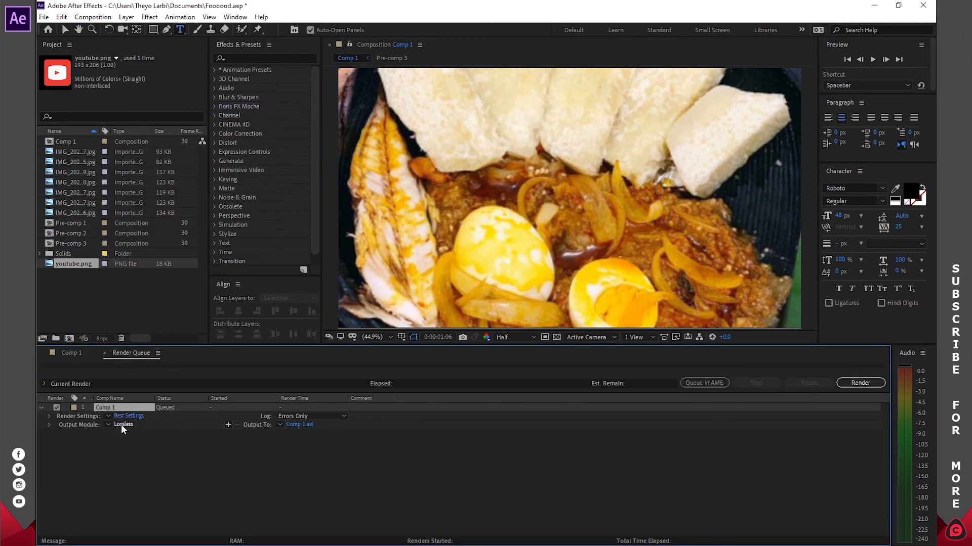
click(122, 425)
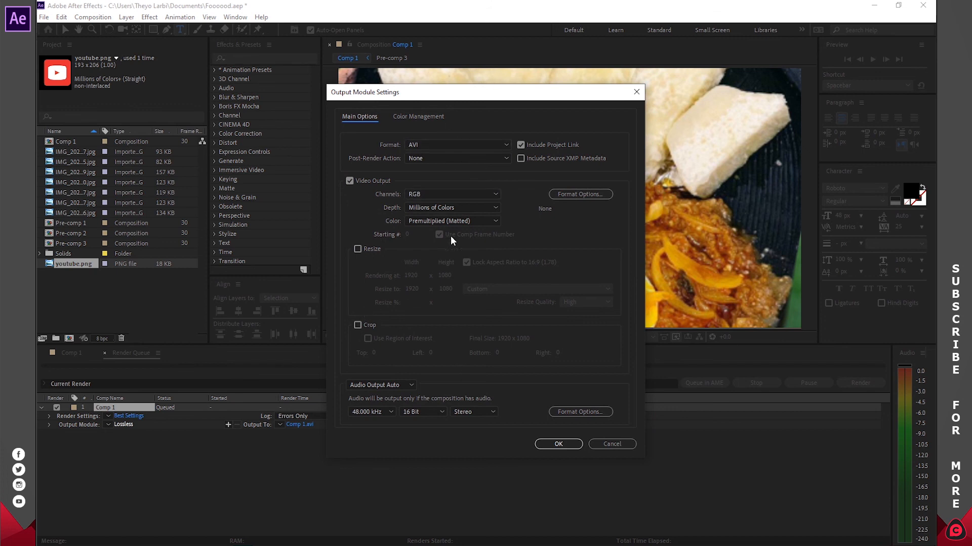
click(461, 194)
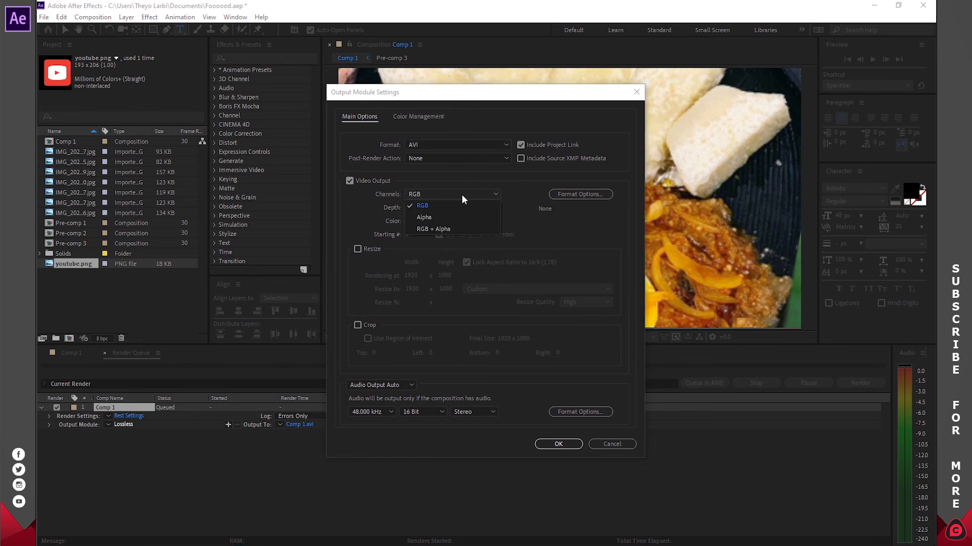
click(438, 205)
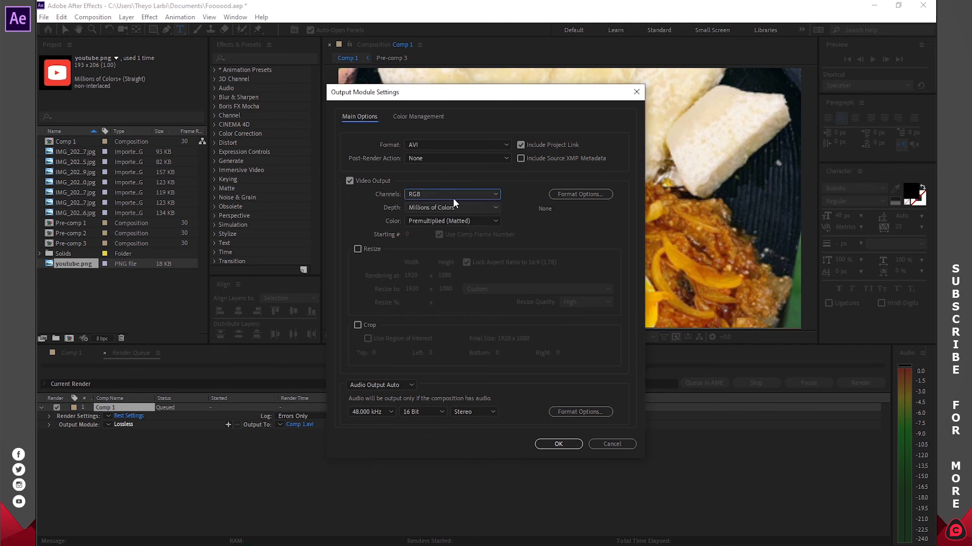
click(601, 443)
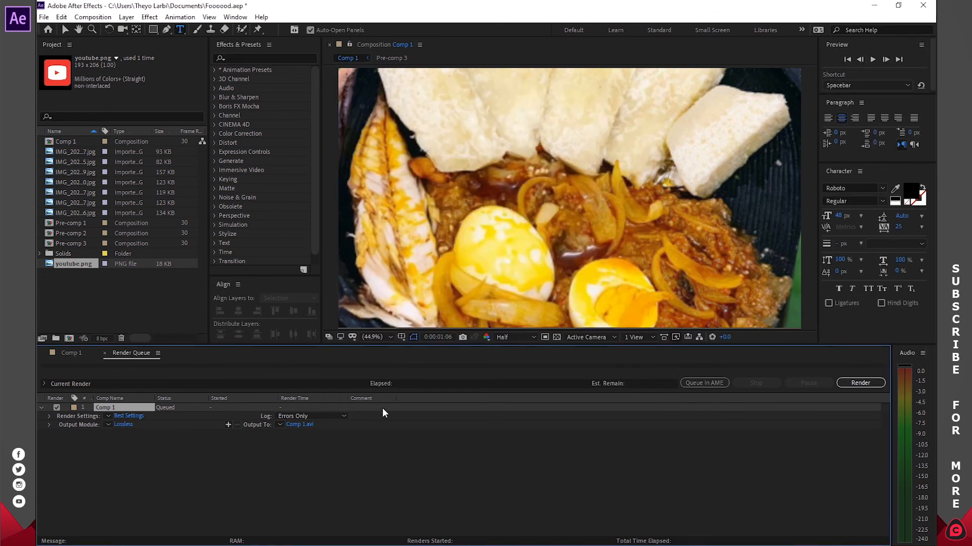
key(z)
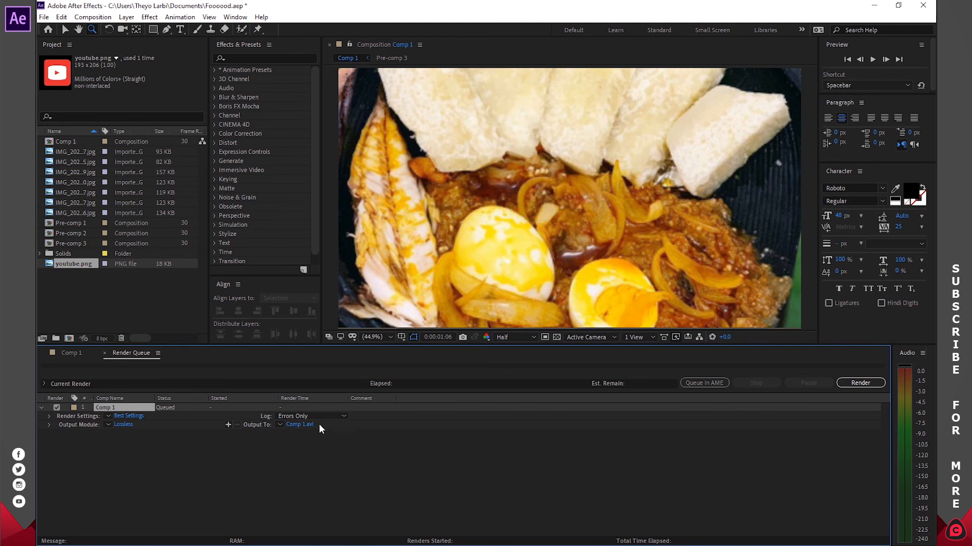
- Set the render output to an AVI file named Fooood in the Documents folder and start rendering Comp 1
click(301, 424)
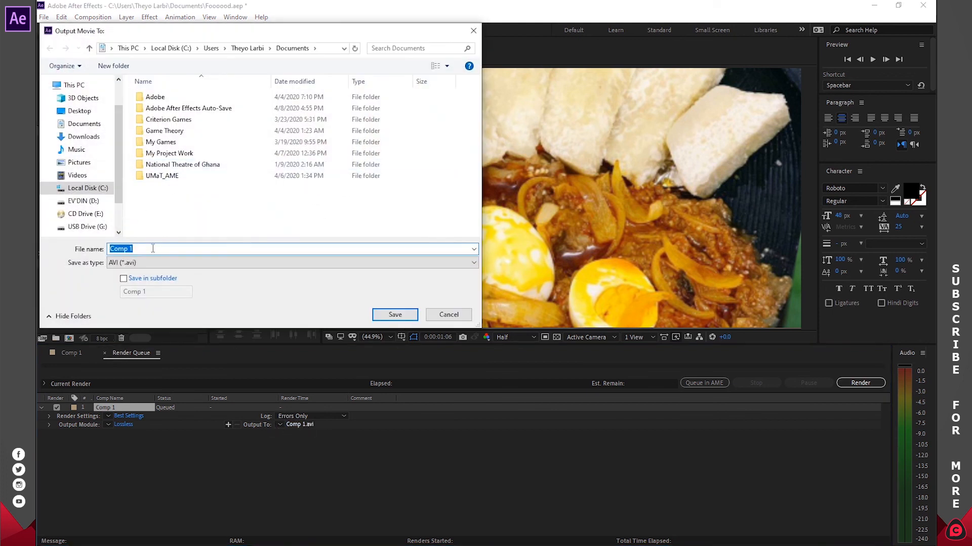
text(Foooof)
key(BackSpace)
text(d)
click(191, 265)
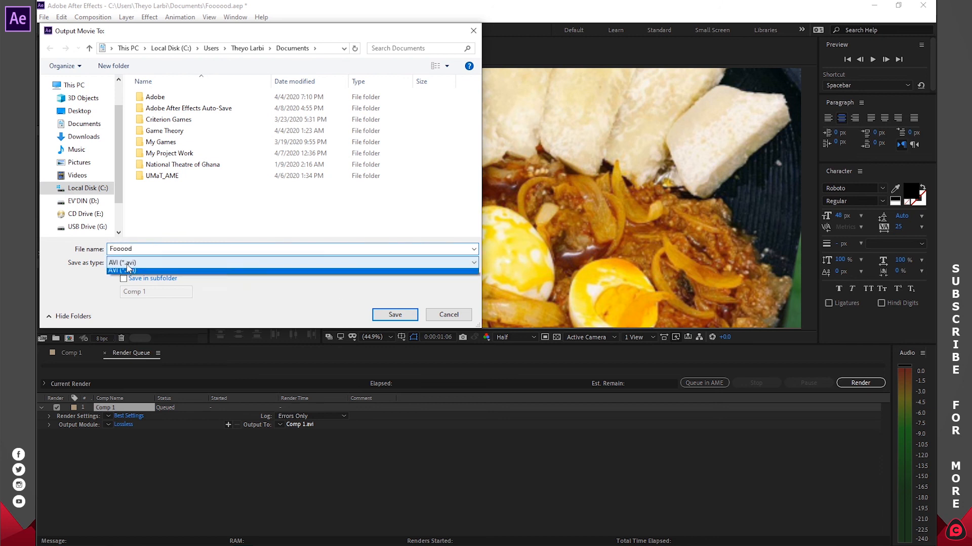
click(134, 273)
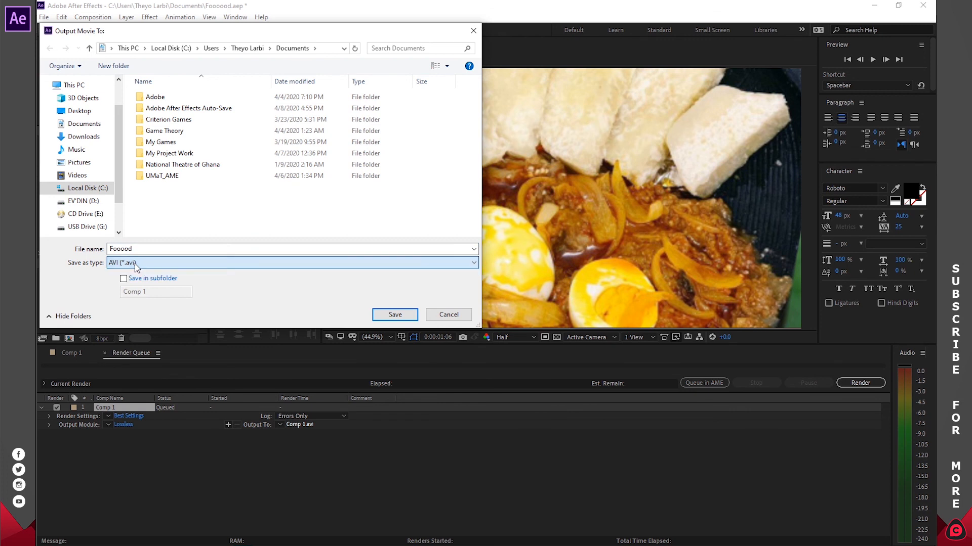
click(395, 315)
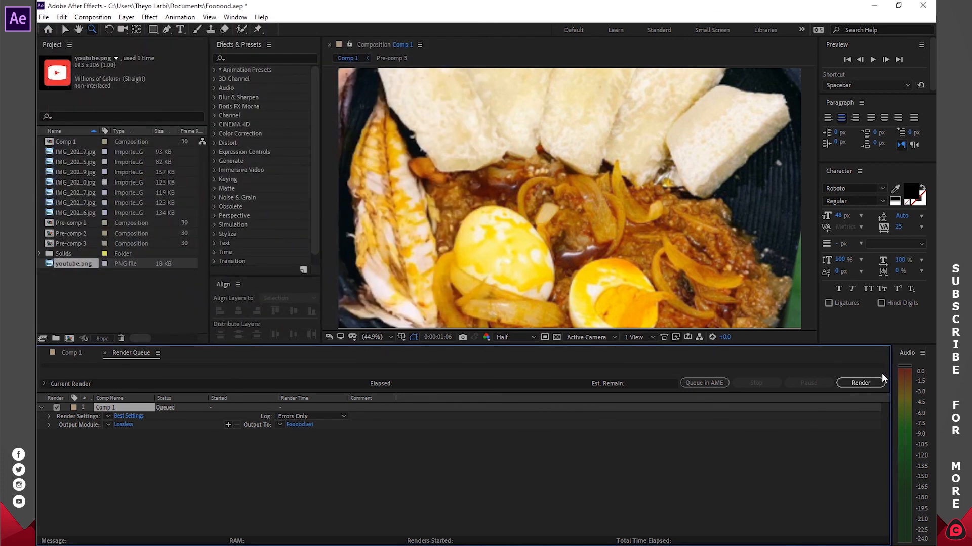
click(869, 384)
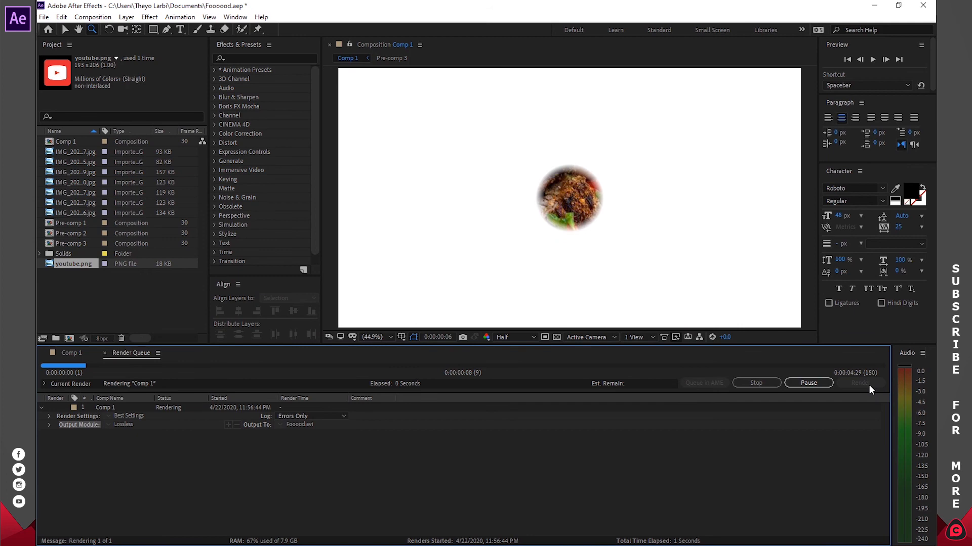